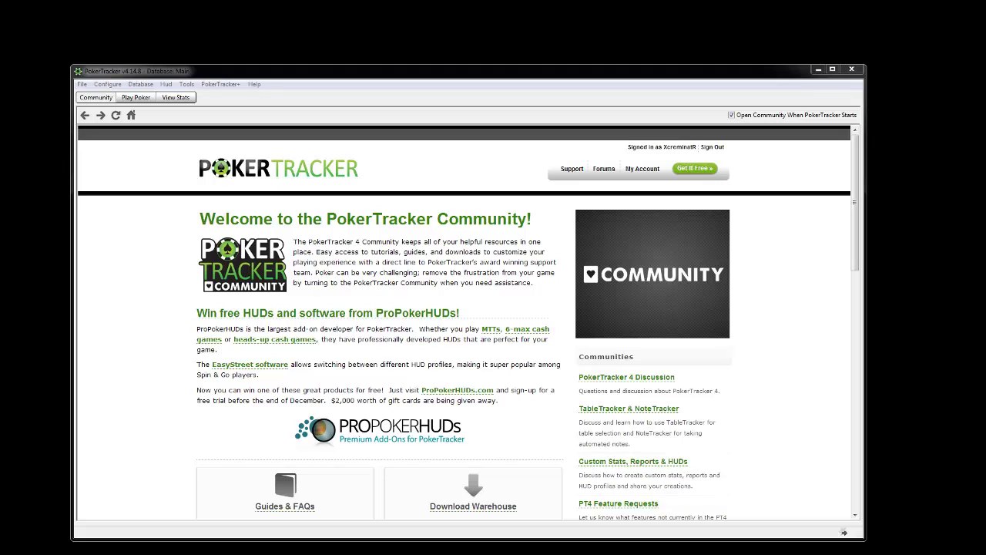
Show the cash game statistics and open the additional filters for the summary report
{"action": "left_click", "coordinate": [151, 102]}
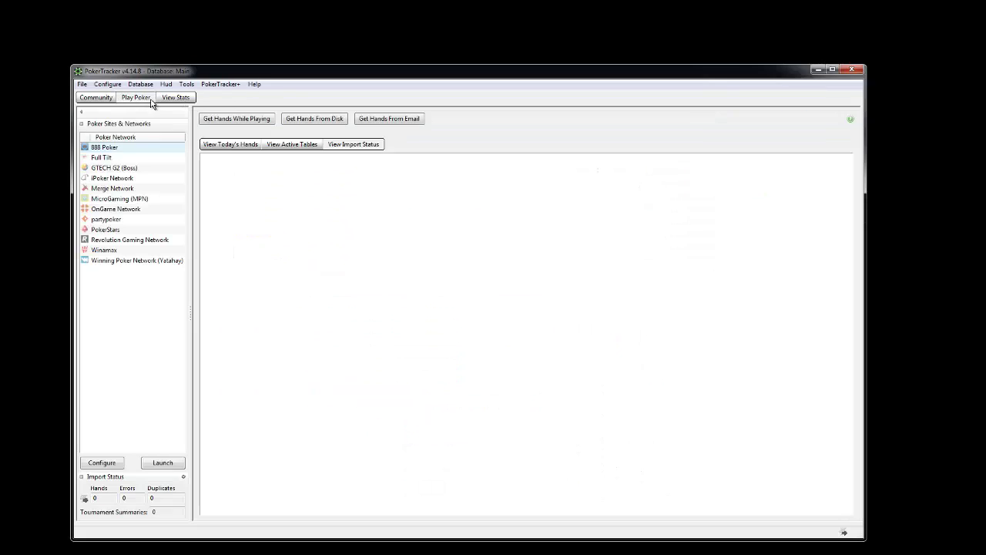
{"action": "left_click", "coordinate": [174, 100]}
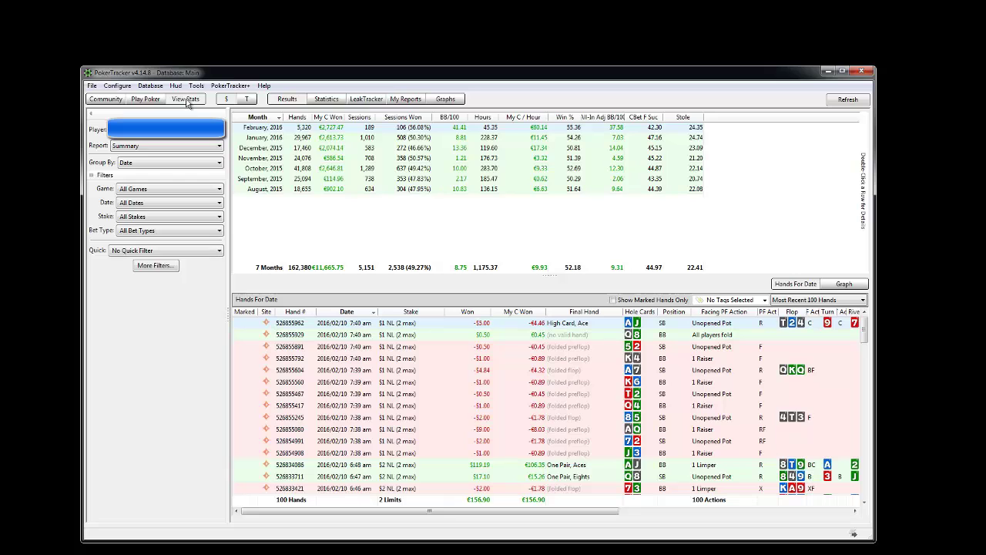
{"action": "left_click", "coordinate": [166, 272]}
{"action": "left_click_drag", "start_coordinate": [456, 180], "coordinate": [426, 173]}
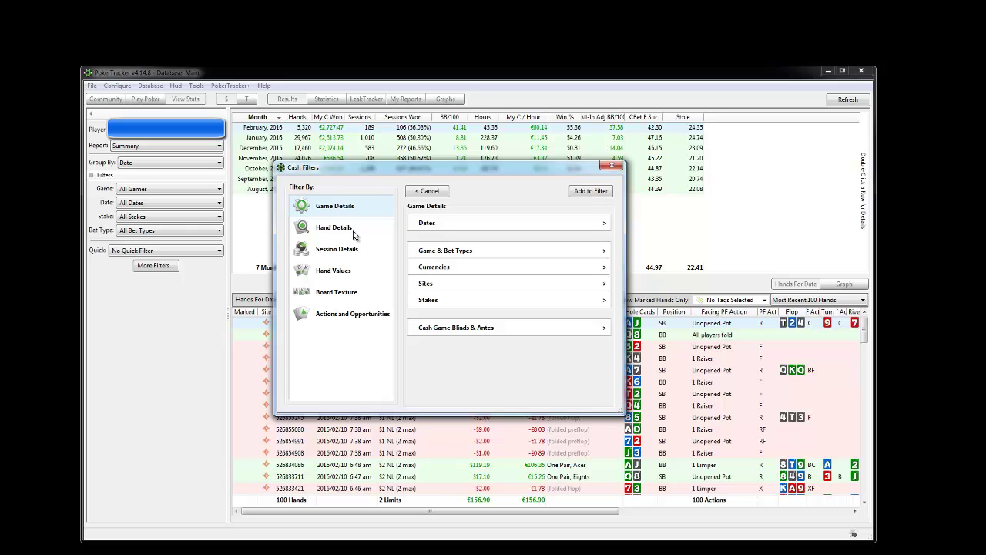
Set the preflop actions and opportunities condition to Posted Small Blind
{"action": "left_click", "coordinate": [377, 318]}
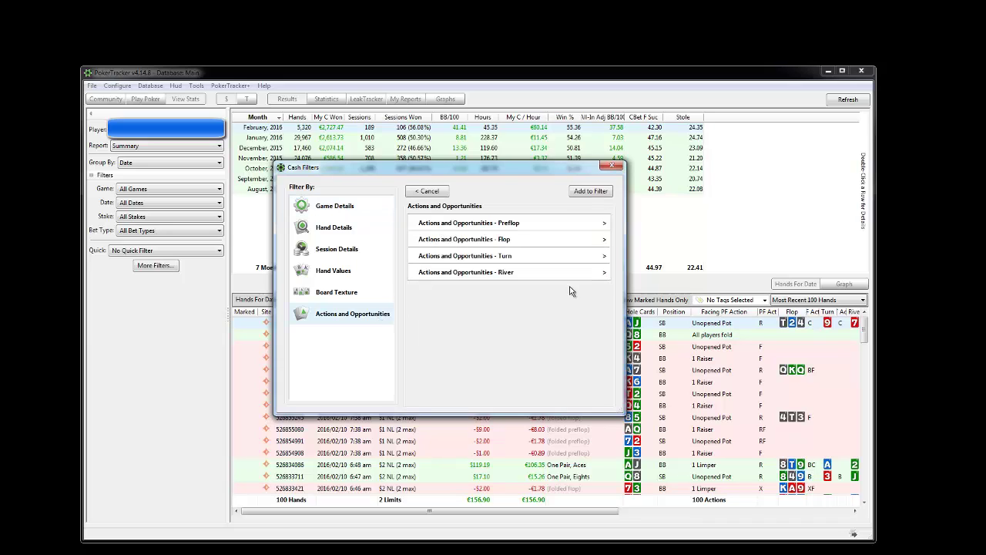
{"action": "left_click", "coordinate": [498, 225]}
{"action": "left_click", "coordinate": [495, 285]}
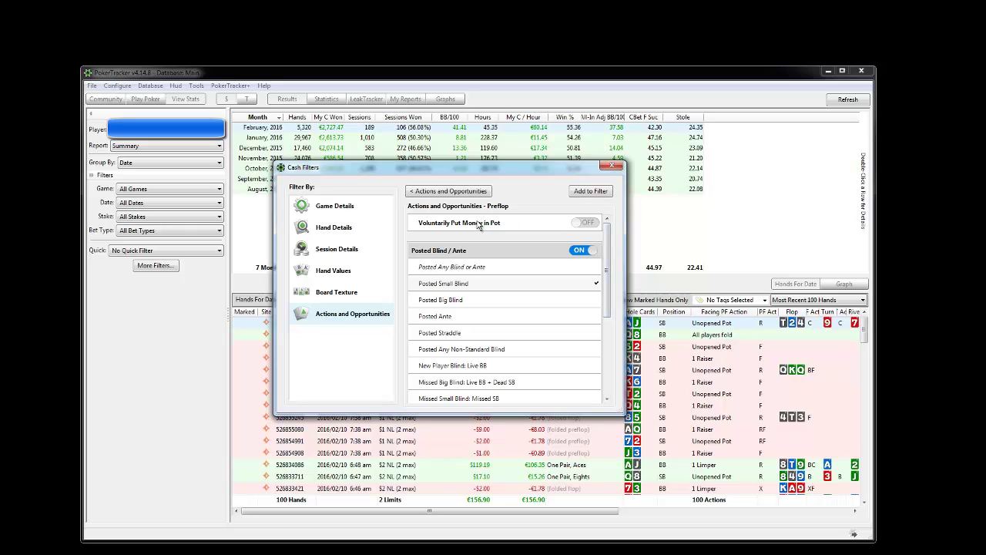
{"action": "mouse_move", "coordinate": [608, 285]}
{"action": "left_mouse_down"}
{"action": "mouse_move", "coordinate": [607, 367]}
{"action": "mouse_move", "coordinate": [607, 295]}
{"action": "left_mouse_up"}
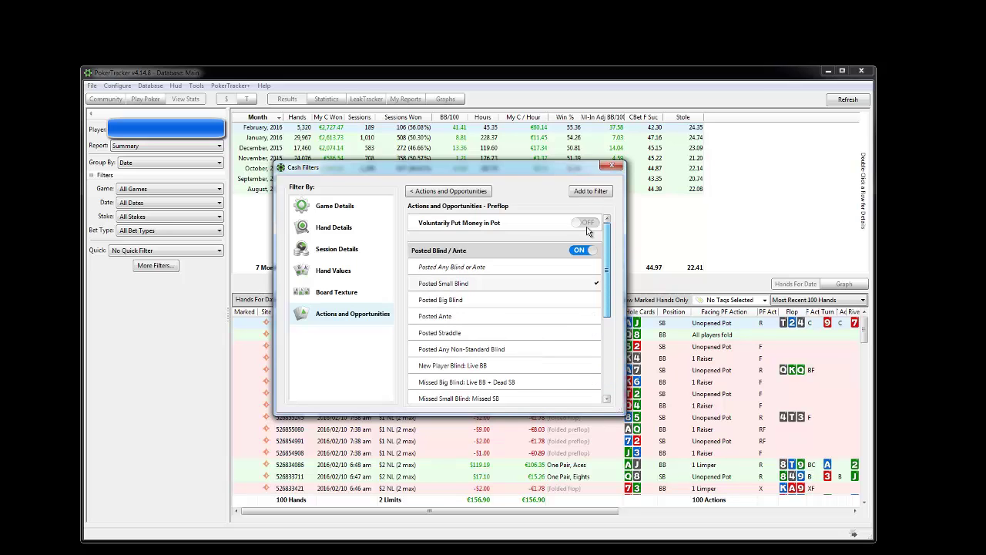
{"action": "left_click", "coordinate": [485, 192]}
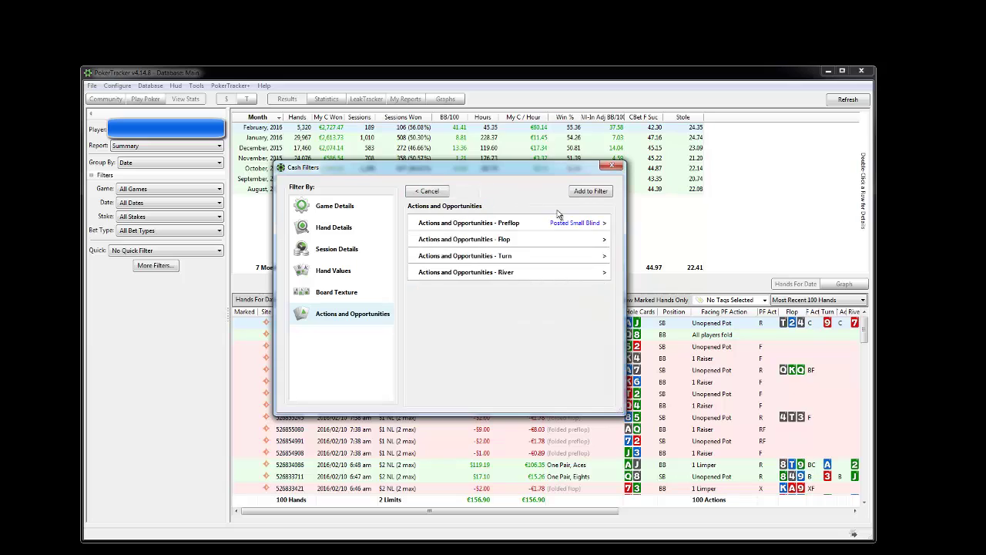
Add the flop conditions Continuation Bet Opportunity and Checked Flop, apply the filter and check the action columns of the listed hands
{"action": "left_click", "coordinate": [462, 242]}
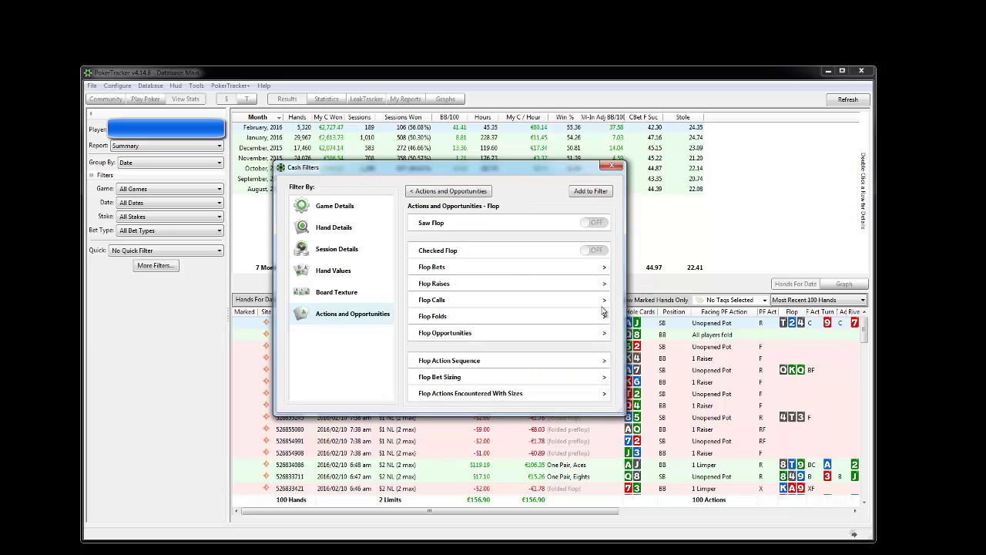
{"action": "left_click", "coordinate": [509, 334]}
{"action": "left_click", "coordinate": [475, 301]}
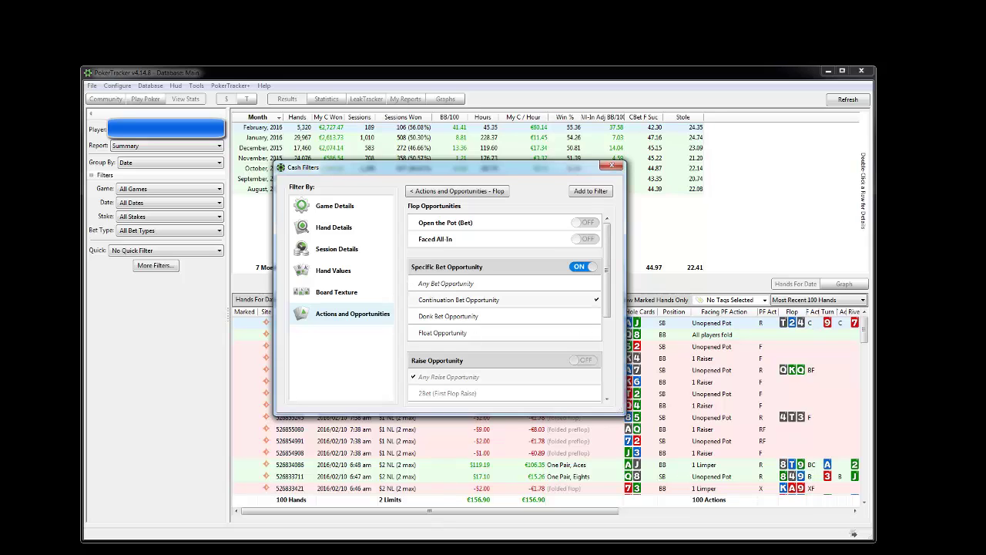
{"action": "left_click", "coordinate": [470, 192]}
{"action": "left_click", "coordinate": [589, 252]}
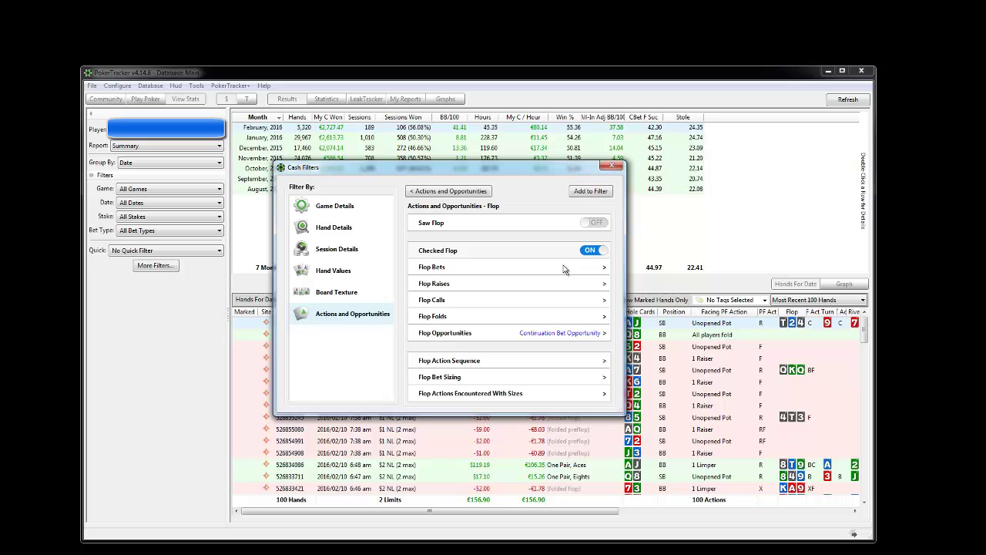
{"action": "left_click", "coordinate": [601, 191]}
{"action": "left_click", "coordinate": [599, 192]}
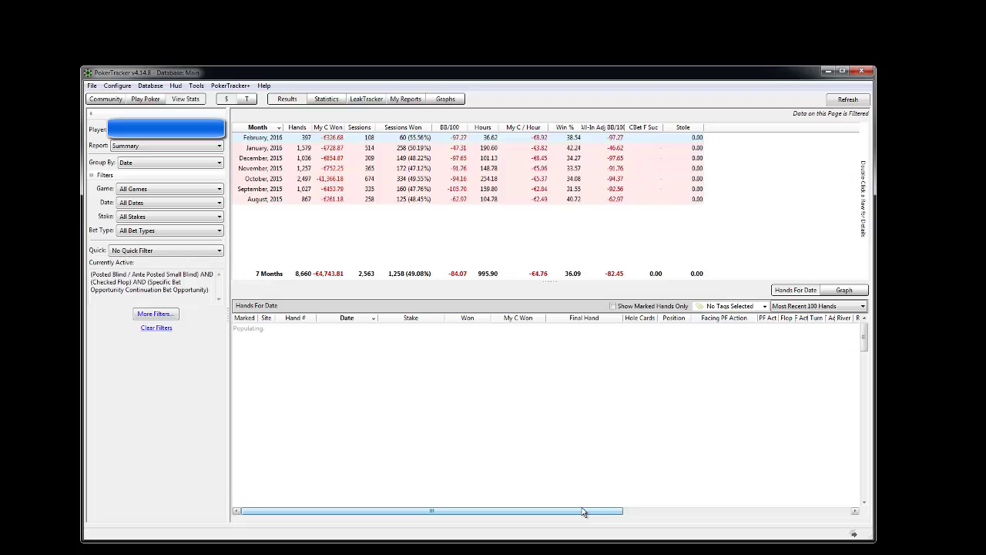
{"action": "left_click_drag", "start_coordinate": [595, 515], "coordinate": [651, 513]}
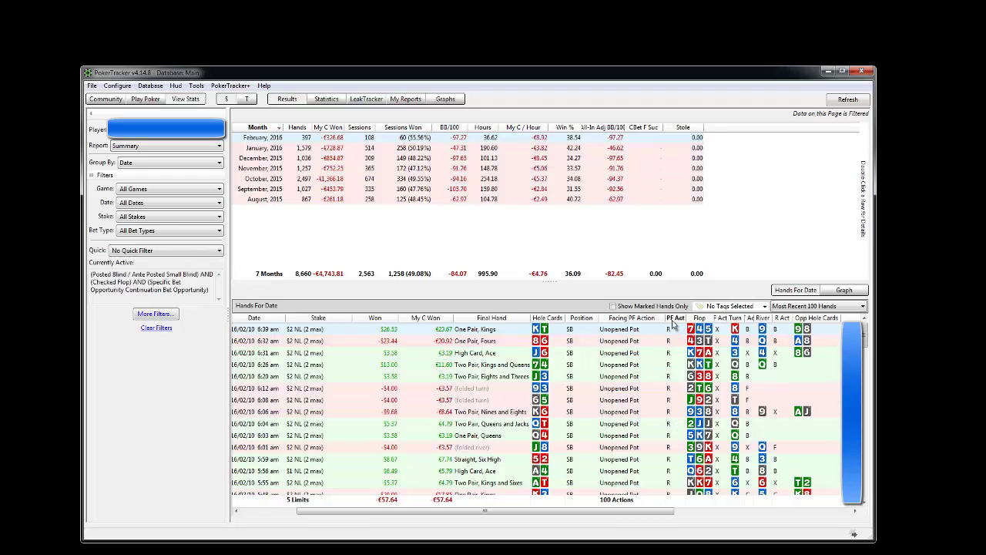
{"action": "mouse_move", "coordinate": [865, 333]}
{"action": "left_mouse_down"}
{"action": "mouse_move", "coordinate": [865, 432]}
{"action": "mouse_move", "coordinate": [864, 328]}
{"action": "left_mouse_up"}
Add a further filter for the turn raise opportunity 2Bet (First Turn Raise)
{"action": "left_click", "coordinate": [154, 314]}
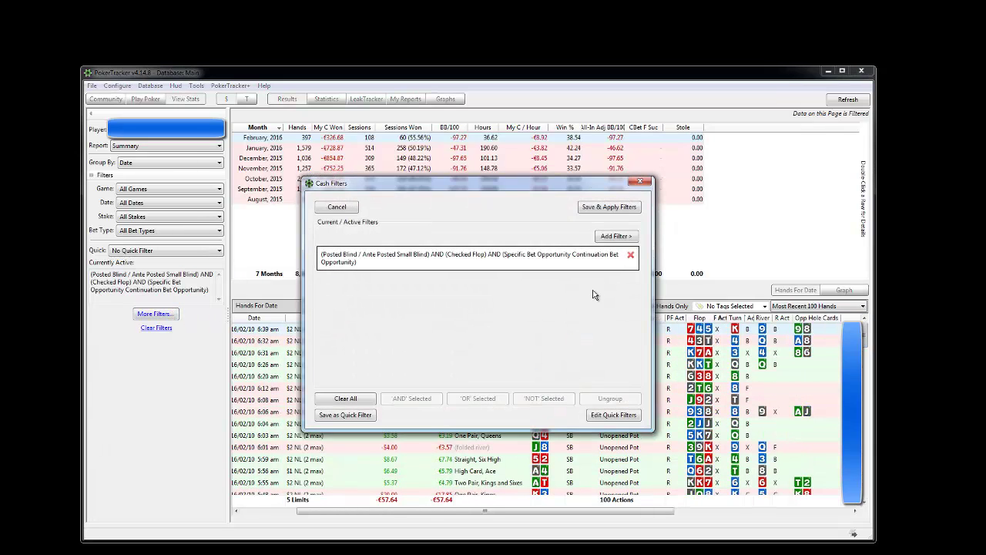
{"action": "left_click", "coordinate": [616, 236]}
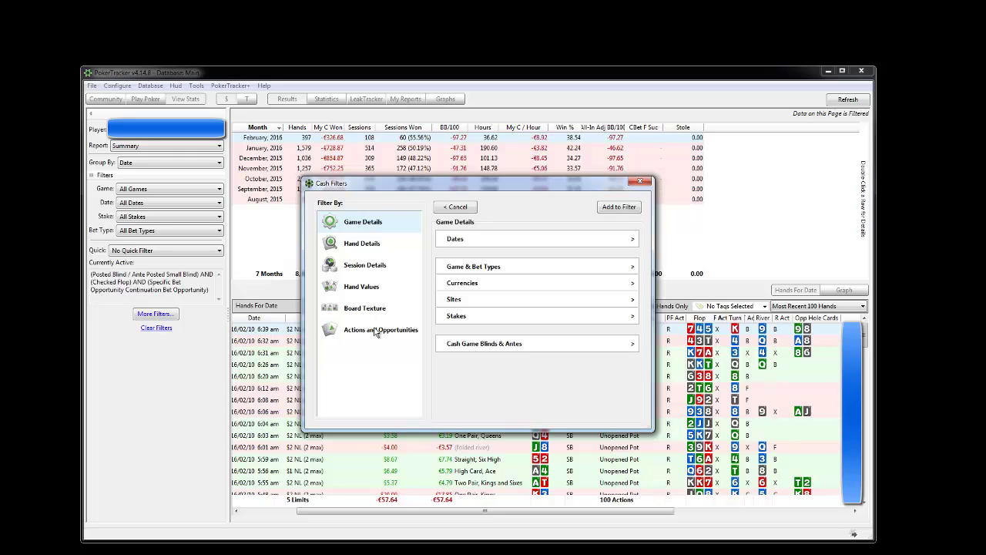
{"action": "left_click", "coordinate": [376, 332]}
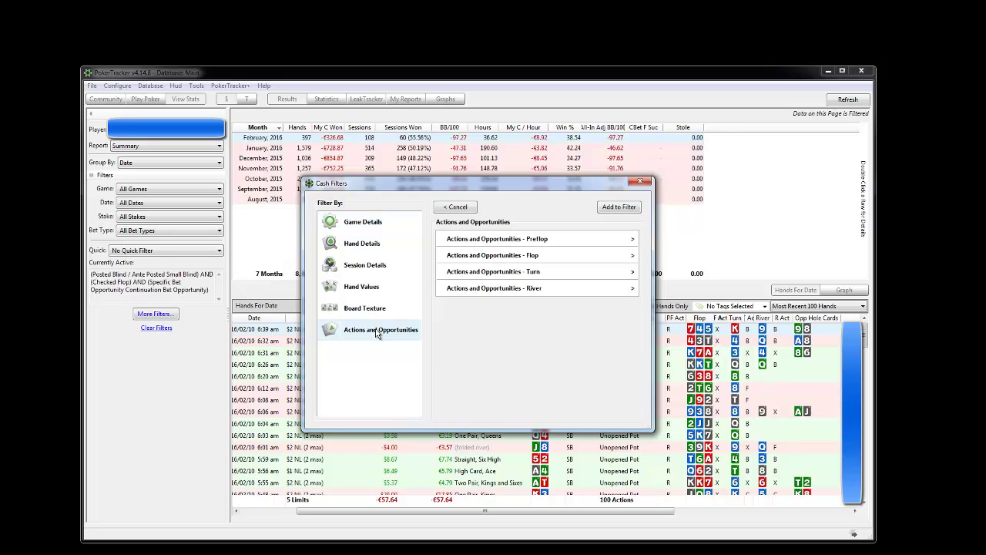
{"action": "left_click", "coordinate": [531, 271]}
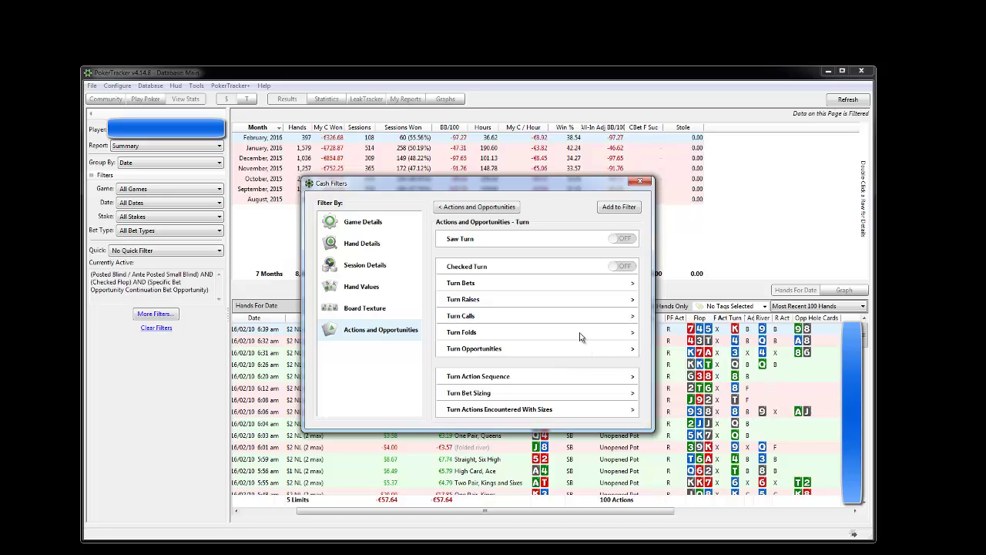
{"action": "left_click", "coordinate": [500, 350]}
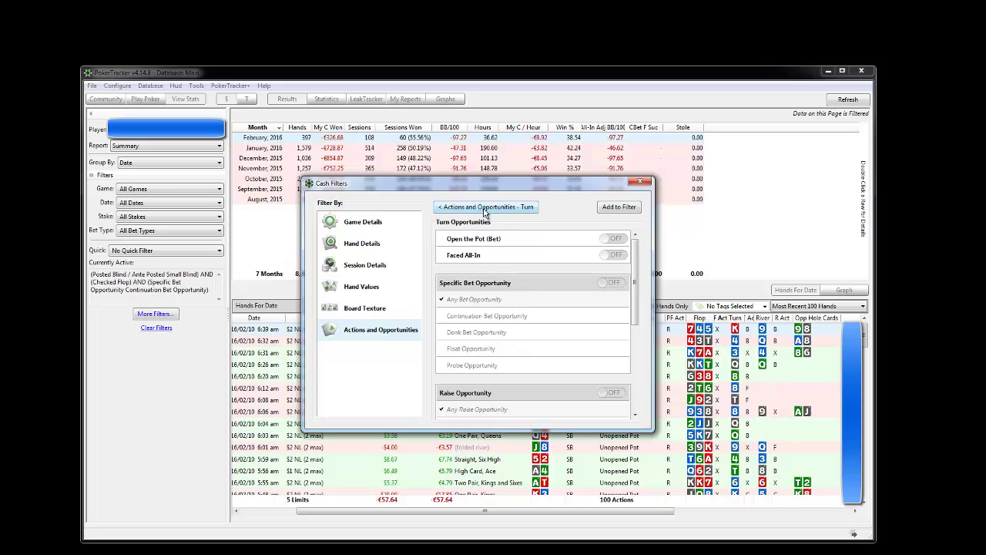
{"action": "scroll", "coordinate": [499, 354], "scroll_direction": "down", "scroll_amount": 3}
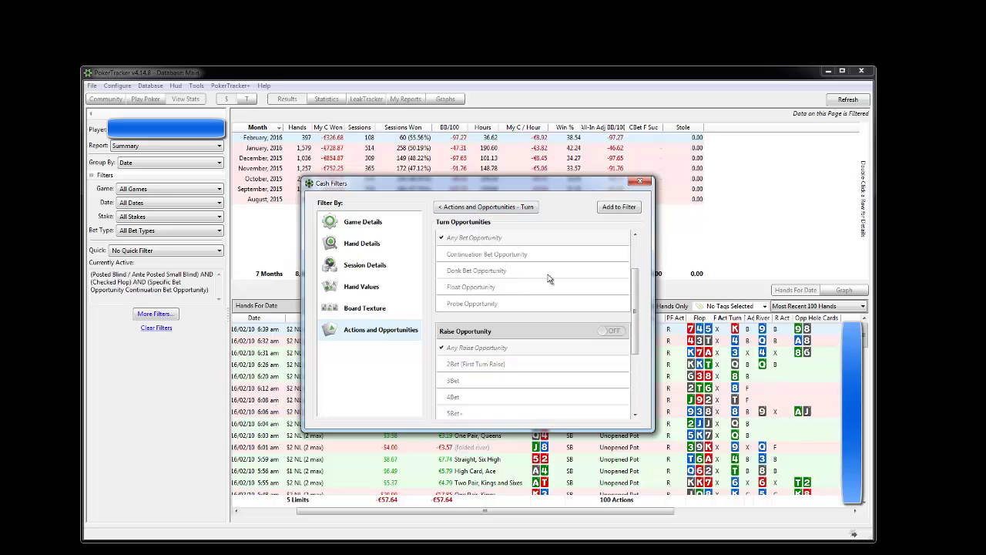
{"action": "left_click", "coordinate": [499, 354]}
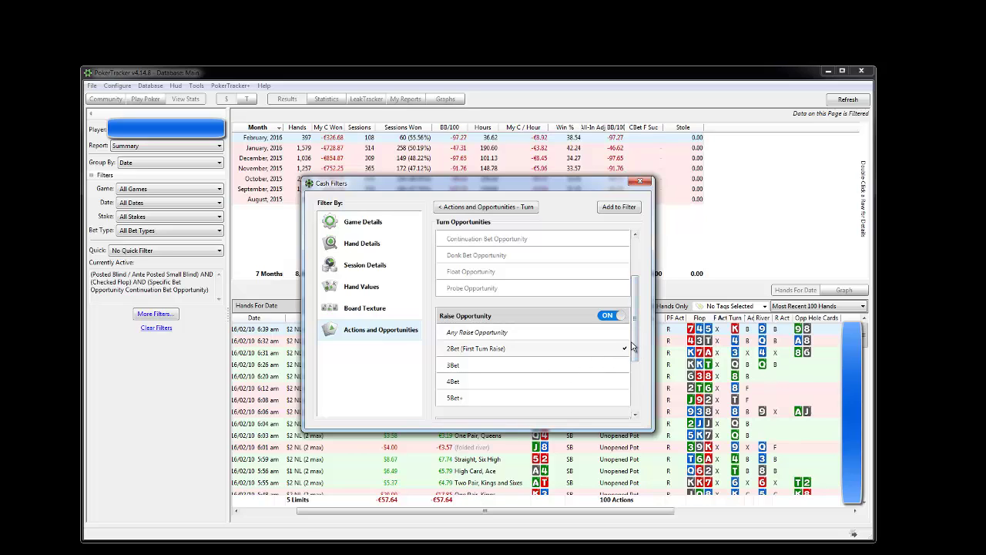
{"action": "scroll", "coordinate": [632, 374], "scroll_direction": "down", "scroll_amount": 3}
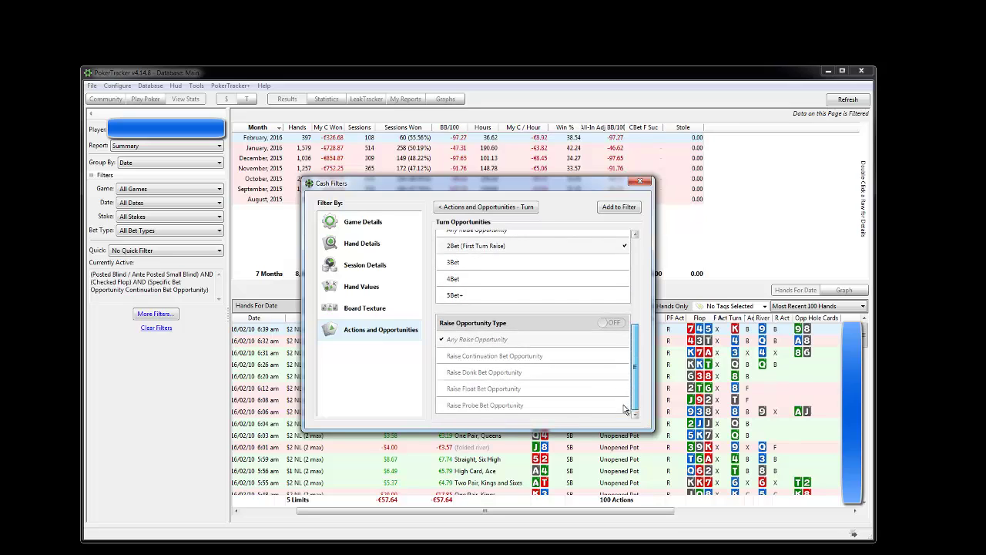
{"action": "scroll", "coordinate": [632, 378], "scroll_direction": "up", "scroll_amount": 2}
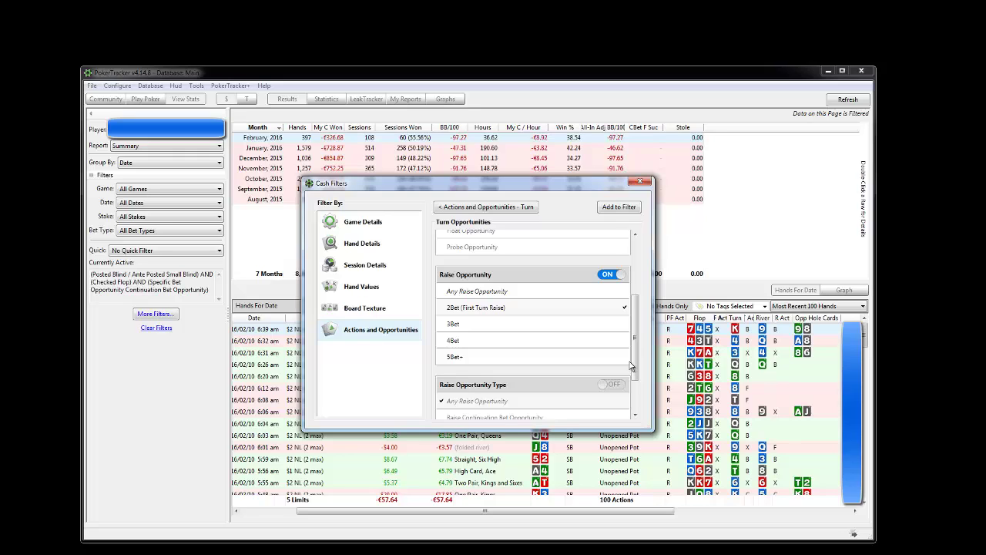
{"action": "left_click", "coordinate": [630, 208]}
Negate the 2Bet (First Turn Raise) condition with NOT and apply the filters to the report
{"action": "left_click", "coordinate": [399, 289]}
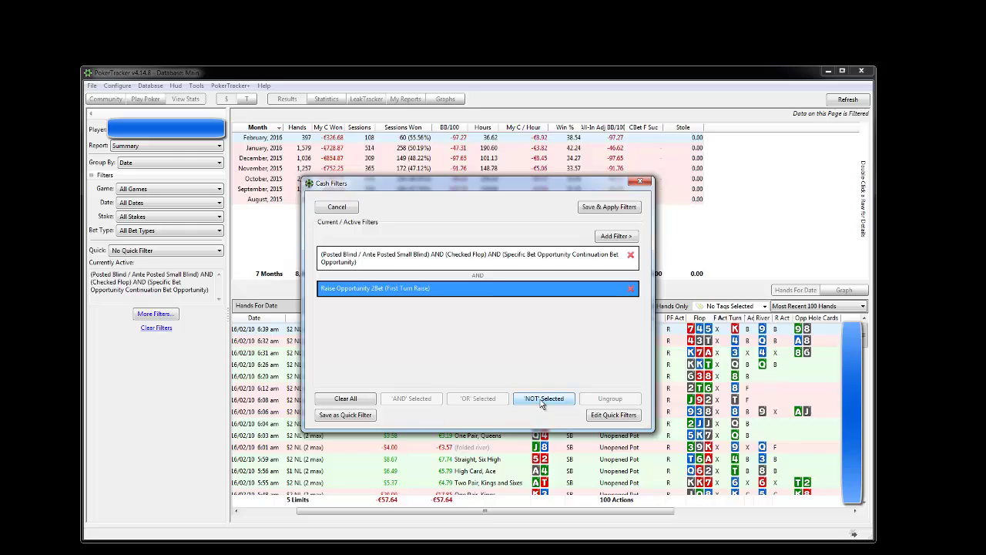
{"action": "left_click", "coordinate": [542, 399]}
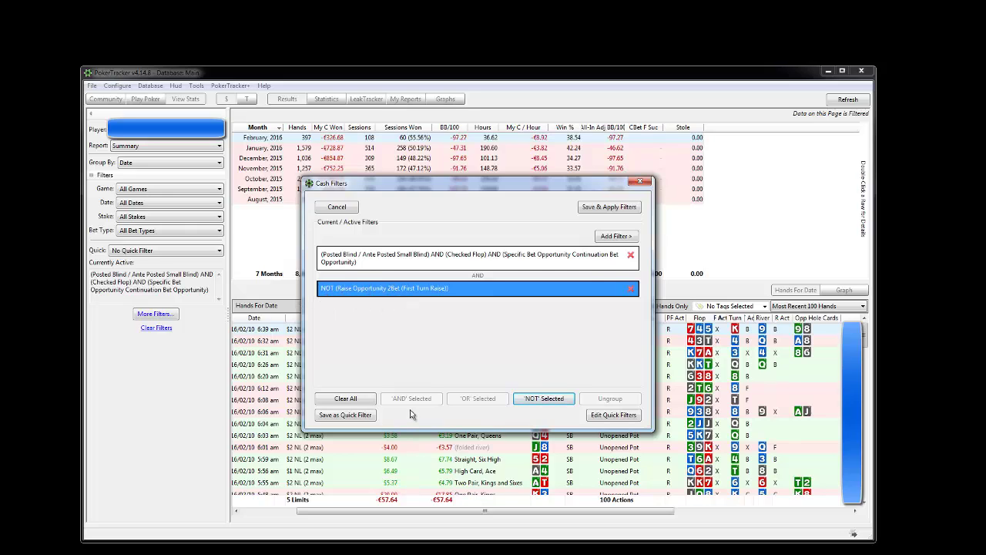
{"action": "left_click", "coordinate": [609, 208]}
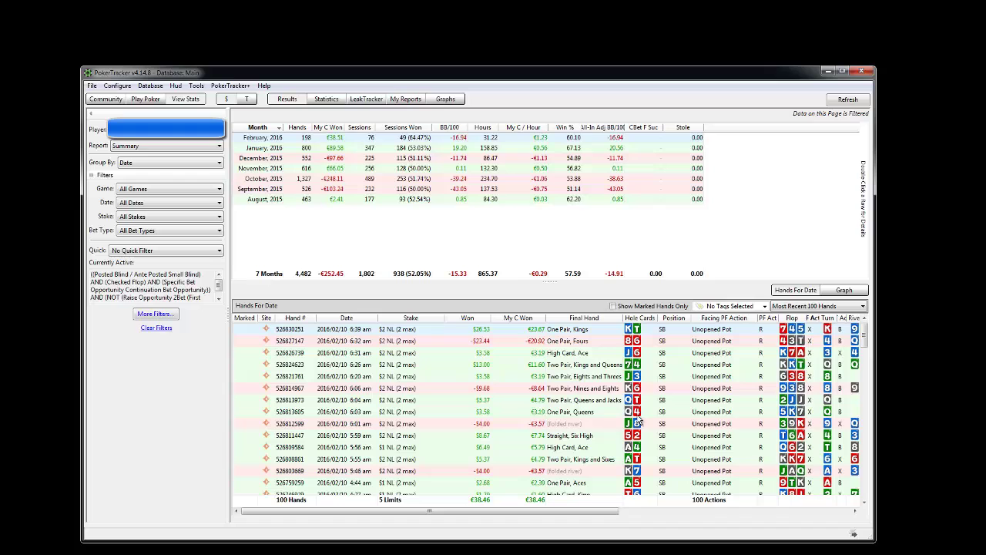
Replay the Q4 hand on the 5-K-7 flop step by step up to the opponent's turn check, and close the replayer
{"action": "right_click", "coordinate": [544, 413]}
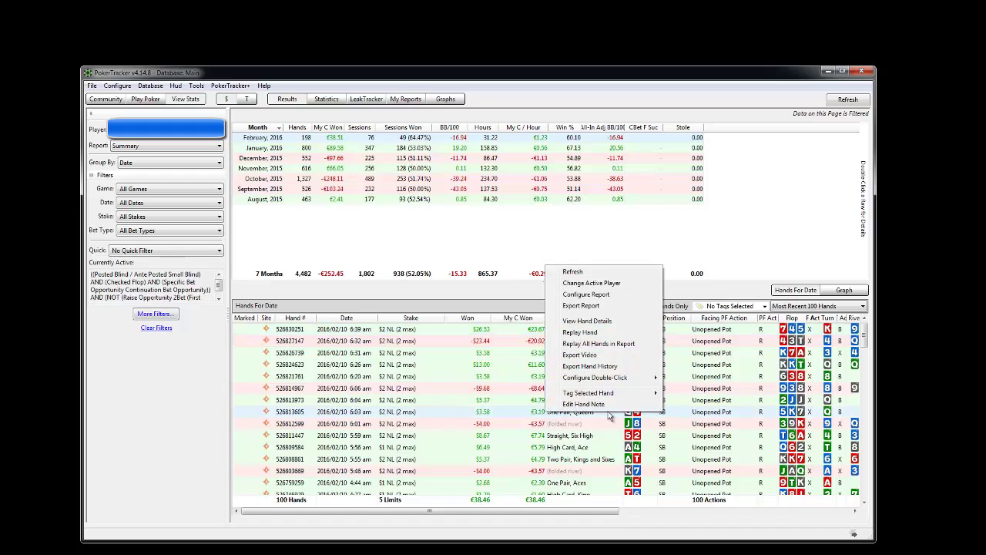
{"action": "left_click", "coordinate": [601, 332]}
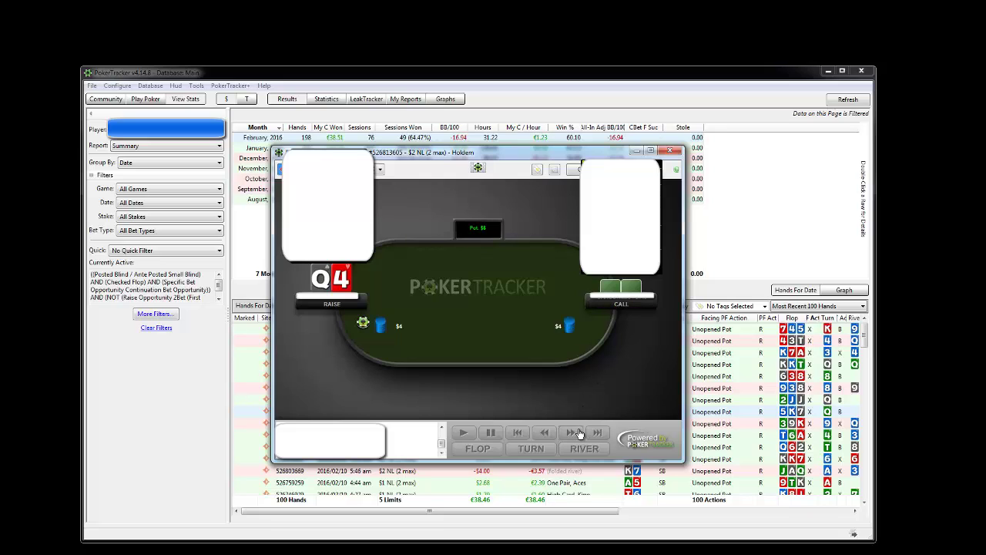
{"action": "left_click", "coordinate": [579, 433]}
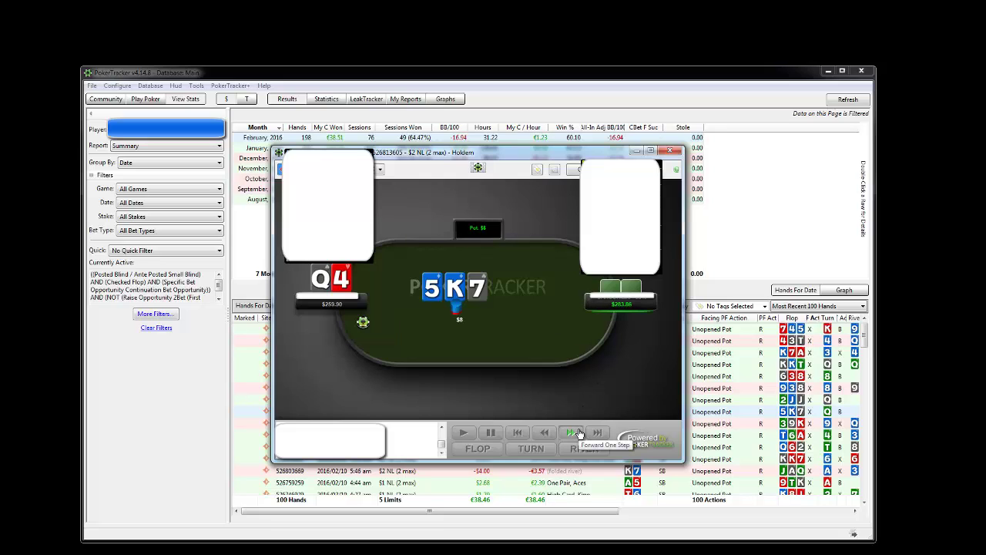
{"action": "left_click", "coordinate": [578, 433]}
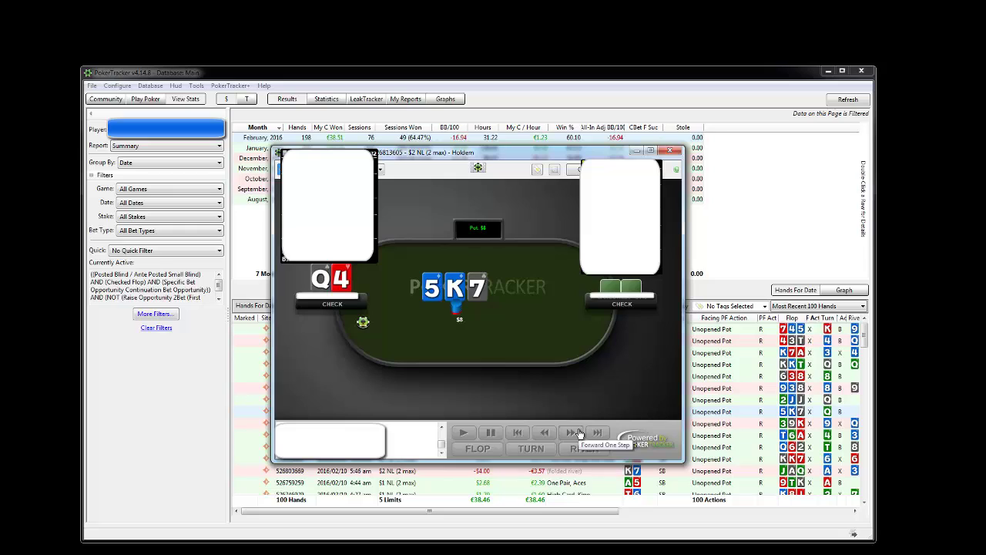
{"action": "left_click", "coordinate": [579, 433]}
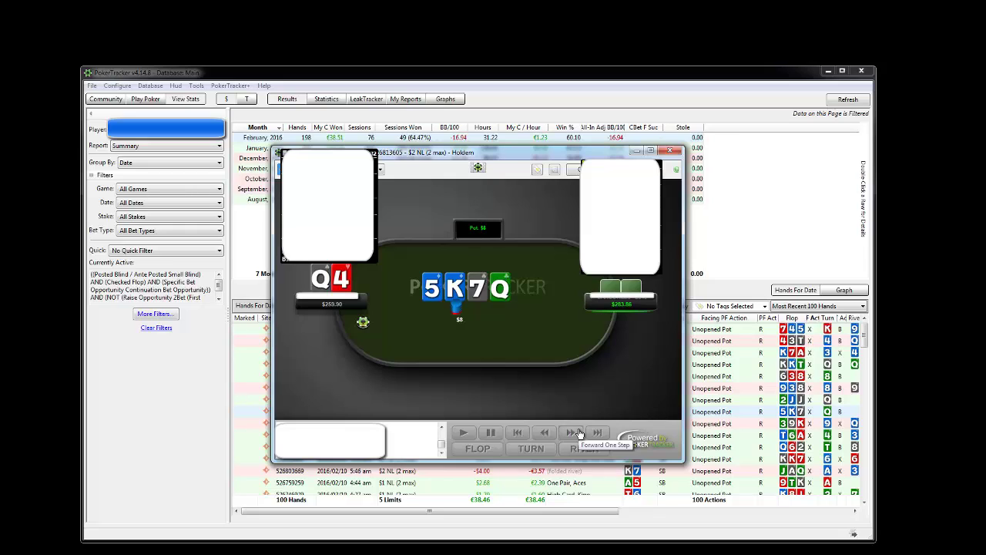
{"action": "left_click", "coordinate": [578, 433]}
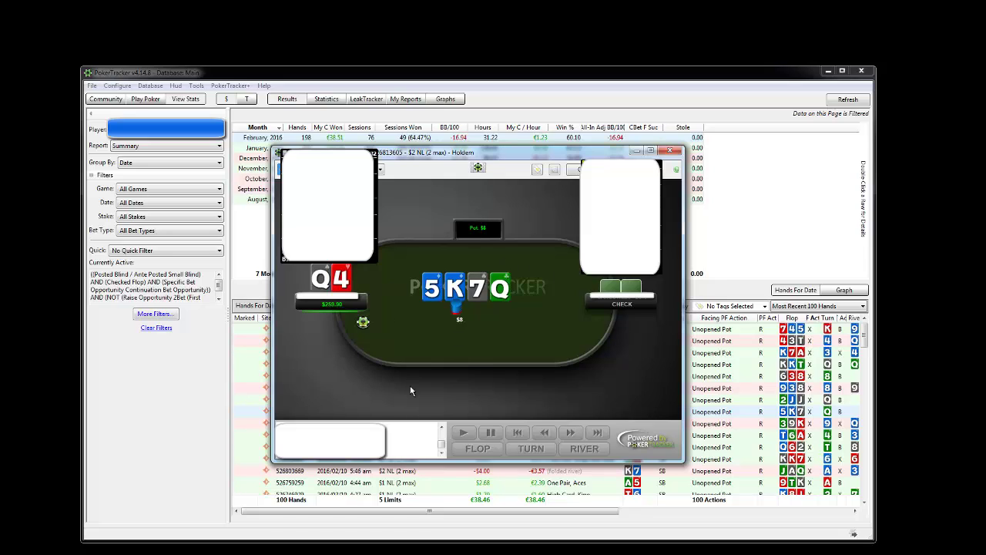
{"action": "left_click", "coordinate": [670, 151]}
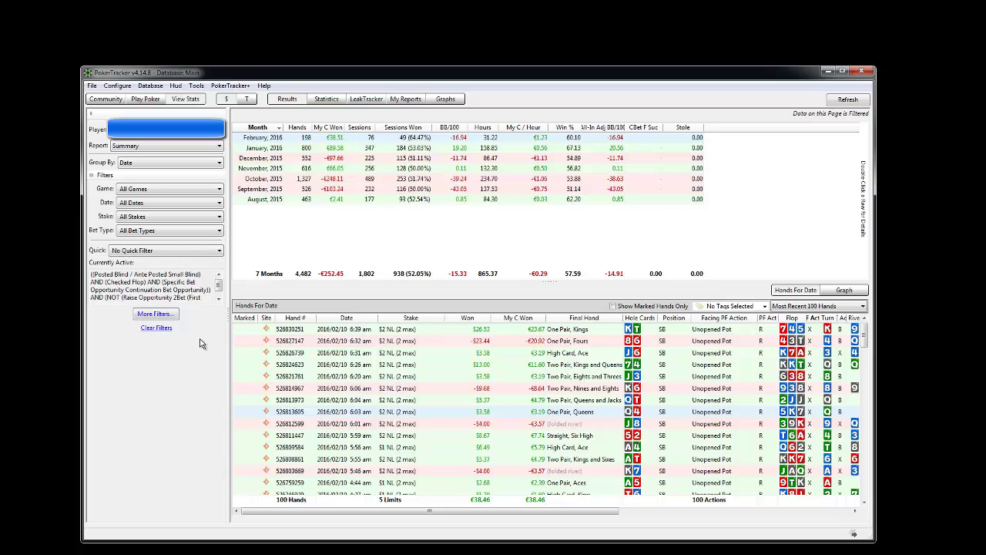
Start a further condition in the cash filters from the Hand Values category
{"action": "left_click", "coordinate": [155, 313]}
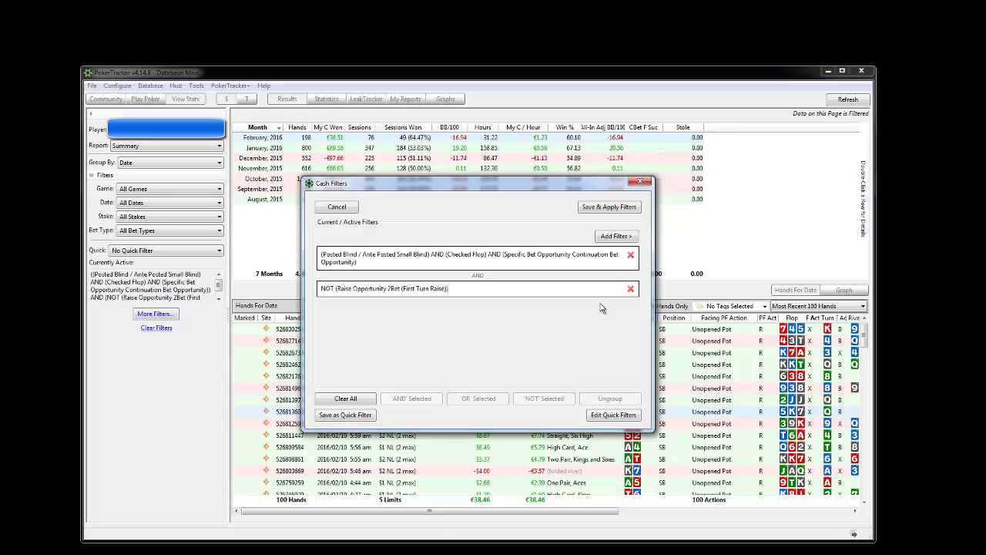
{"action": "left_click", "coordinate": [618, 236]}
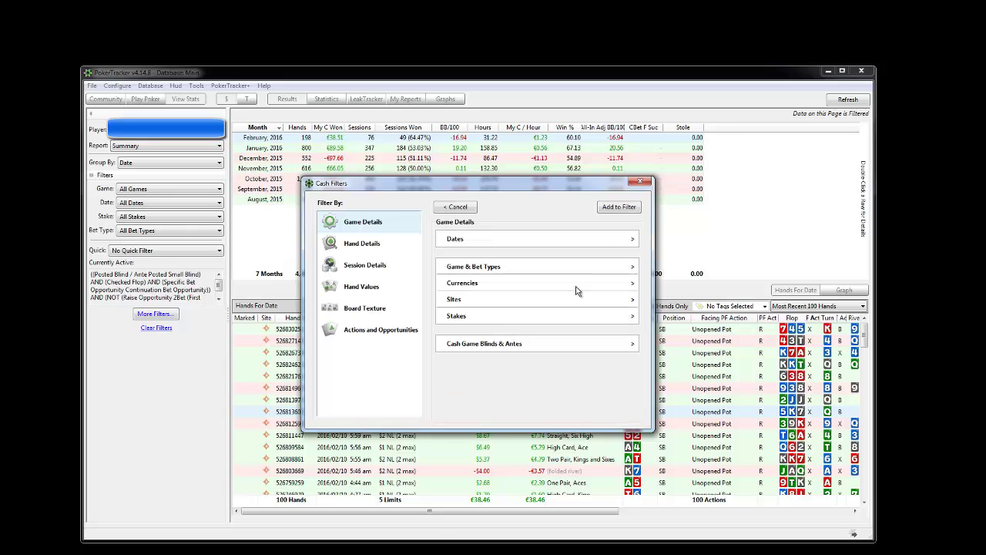
{"action": "left_click", "coordinate": [371, 292]}
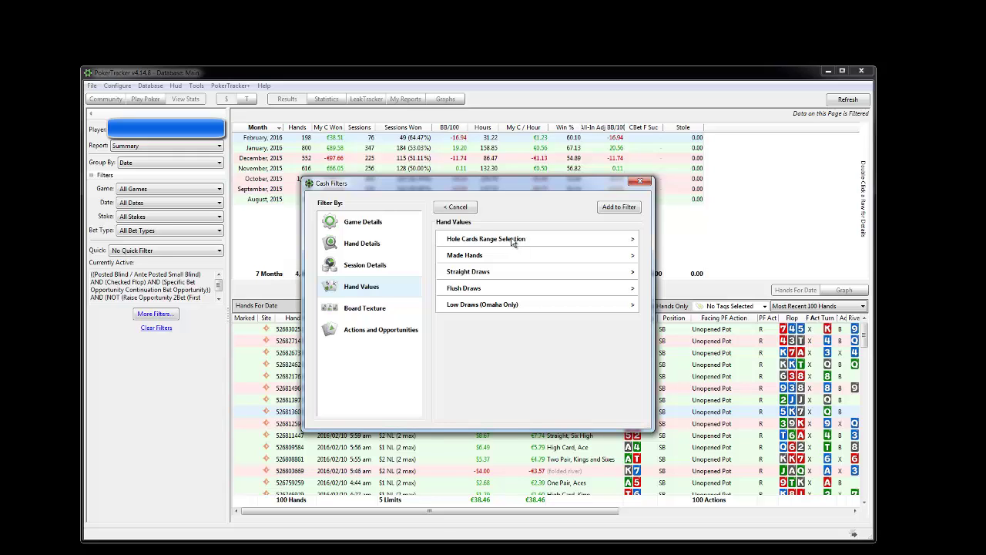
{"action": "left_click", "coordinate": [491, 262]}
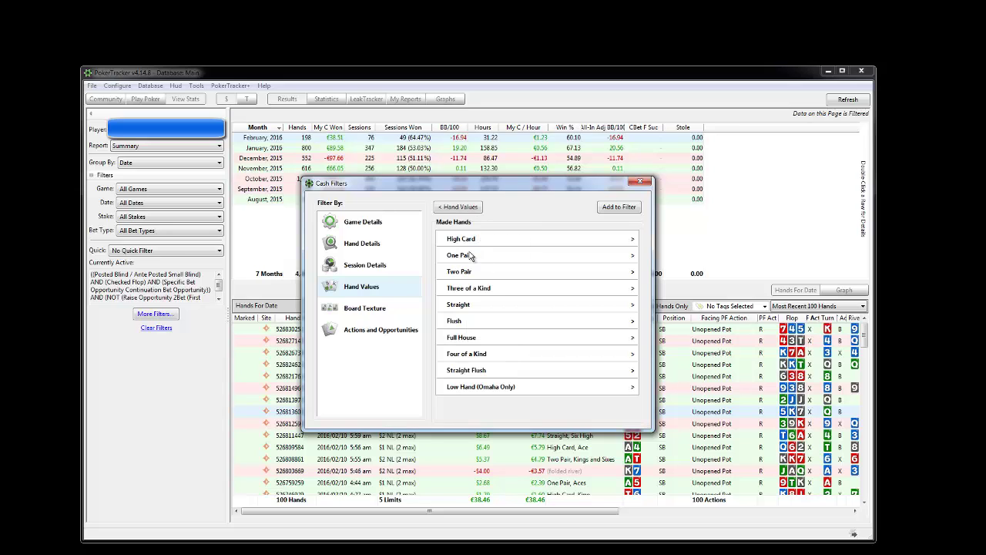
{"action": "left_click", "coordinate": [486, 243]}
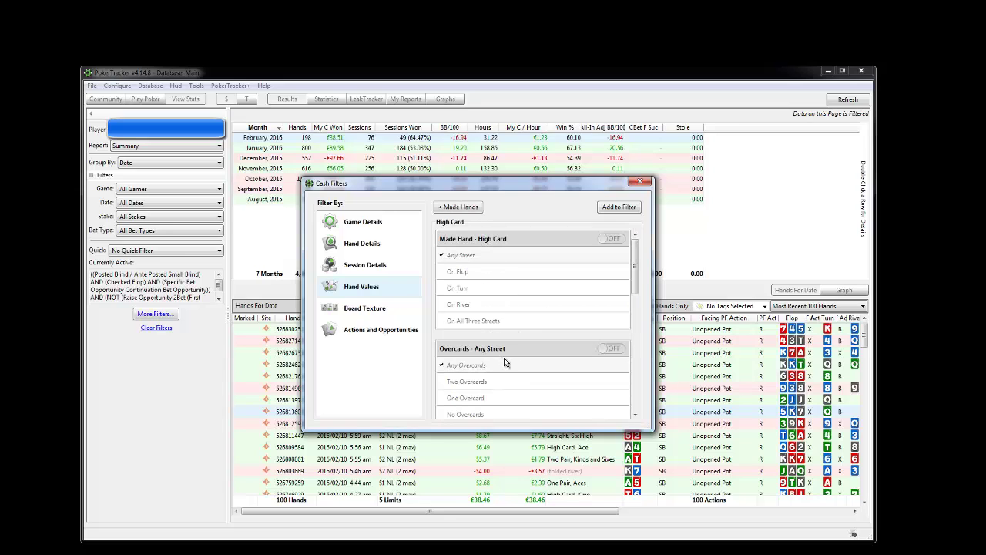
{"action": "left_click_drag", "start_coordinate": [638, 278], "coordinate": [647, 246]}
{"action": "left_click", "coordinate": [462, 209]}
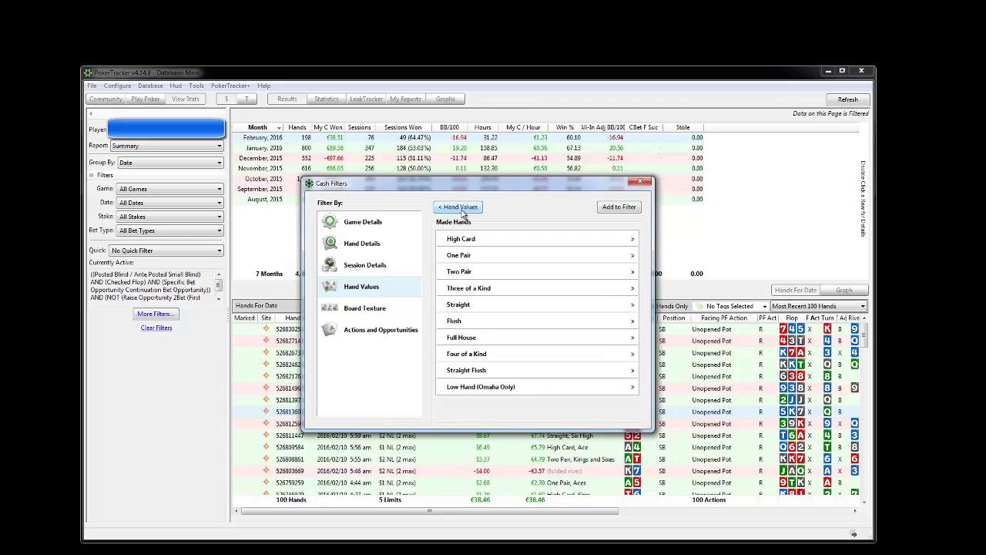
{"action": "left_click", "coordinate": [462, 208]}
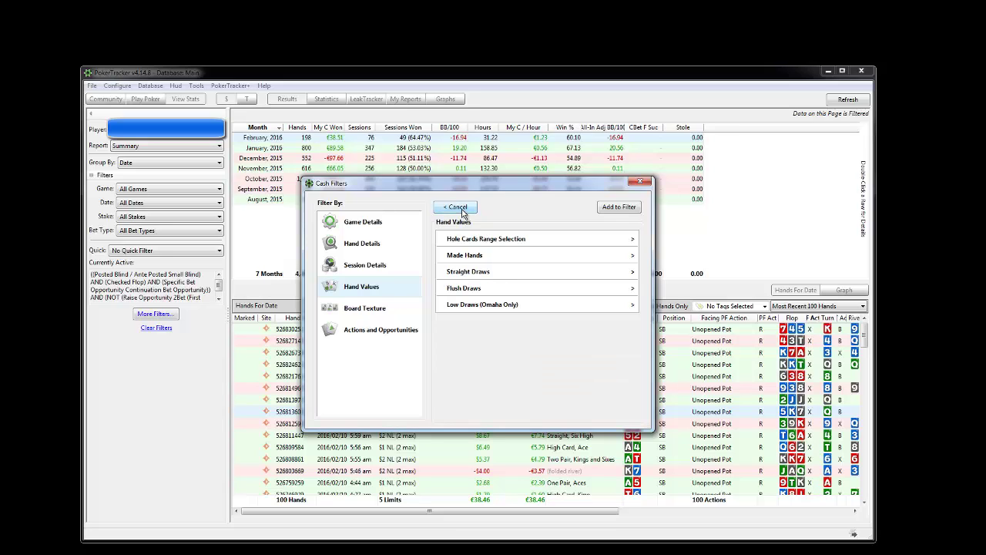
Add the made hand condition High Card On Turn to the cash filters
{"action": "left_click", "coordinate": [477, 255]}
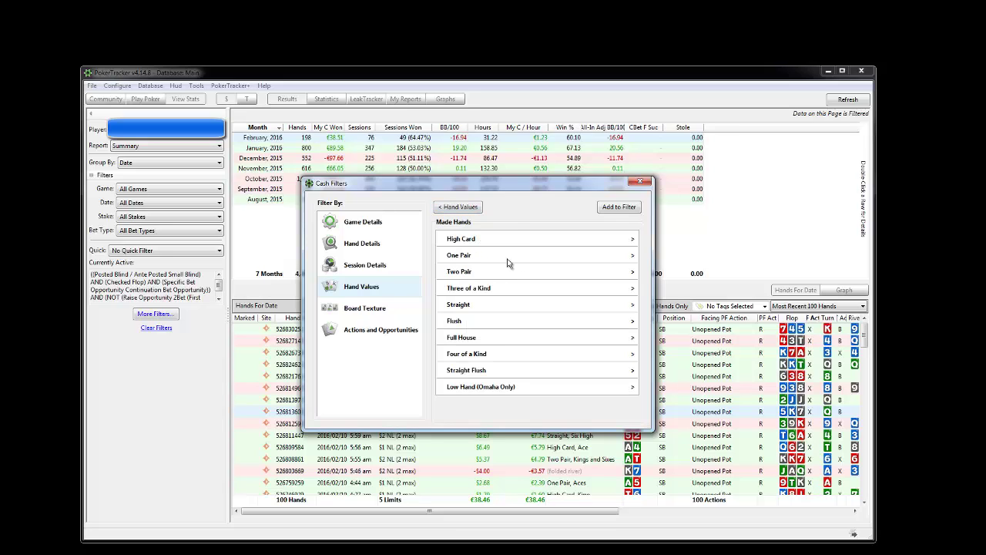
{"action": "left_click", "coordinate": [478, 241]}
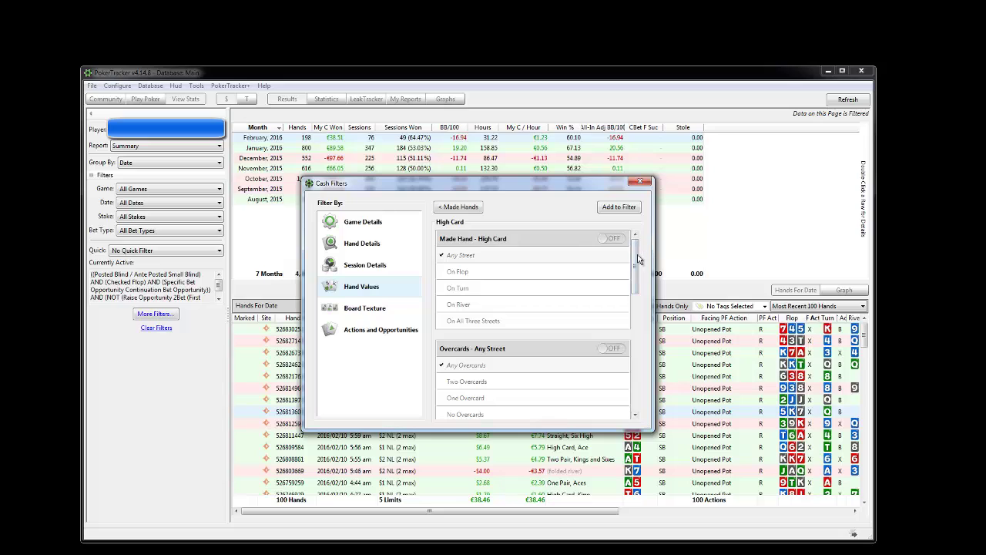
{"action": "left_click_drag", "start_coordinate": [636, 259], "coordinate": [635, 235]}
{"action": "left_click", "coordinate": [473, 289]}
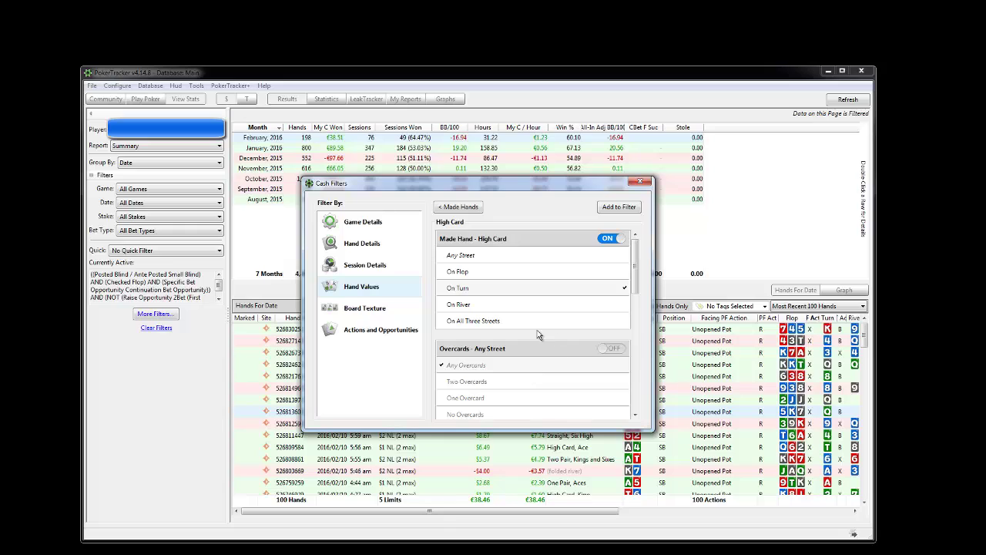
{"action": "left_click", "coordinate": [618, 208]}
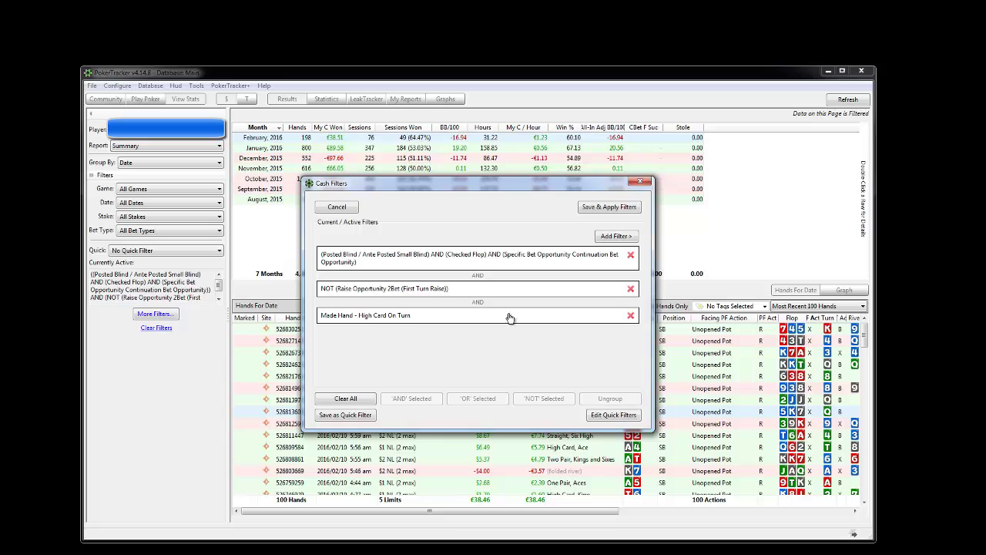
Add the turn action condition Checked Turn to the cash filters
{"action": "left_click", "coordinate": [616, 236]}
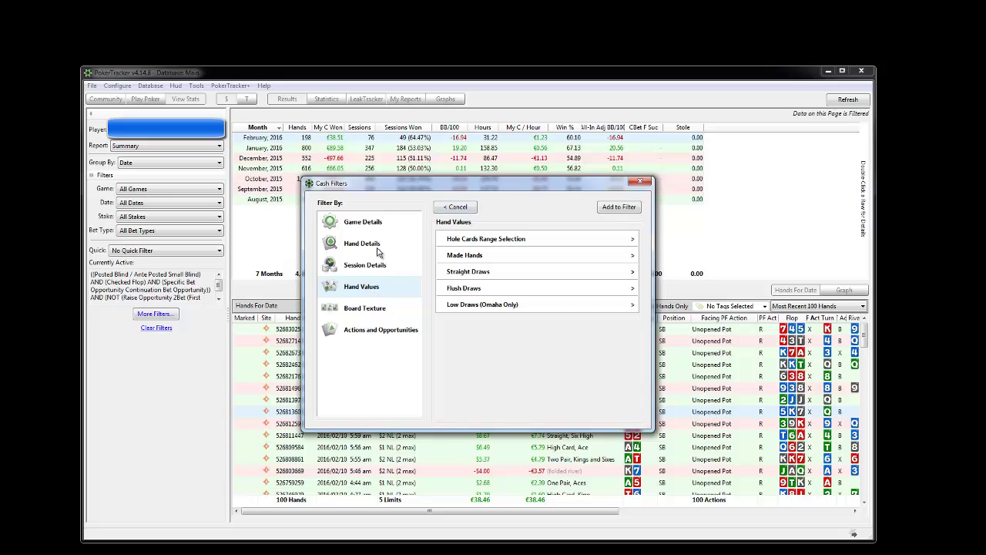
{"action": "left_click", "coordinate": [382, 330]}
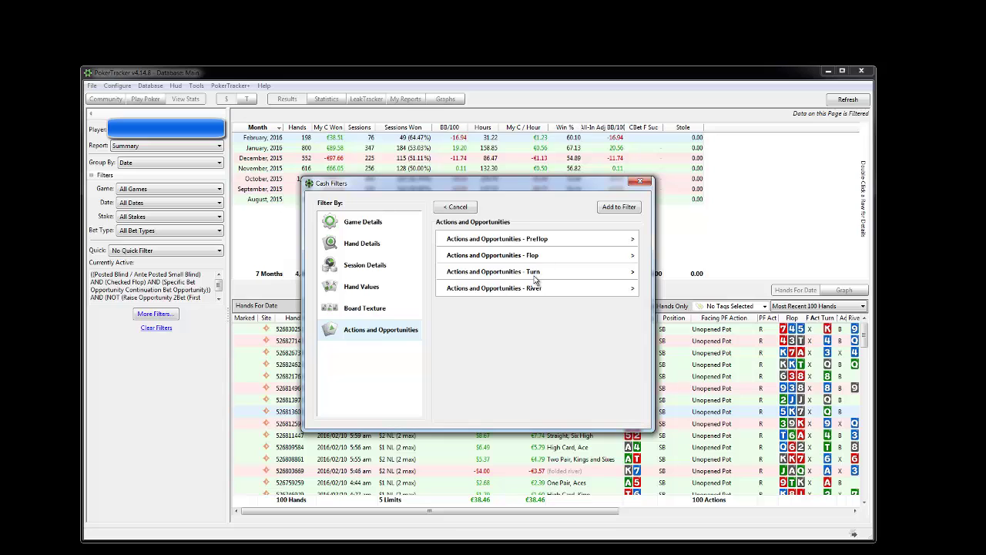
{"action": "left_click", "coordinate": [535, 278]}
{"action": "left_click", "coordinate": [622, 267]}
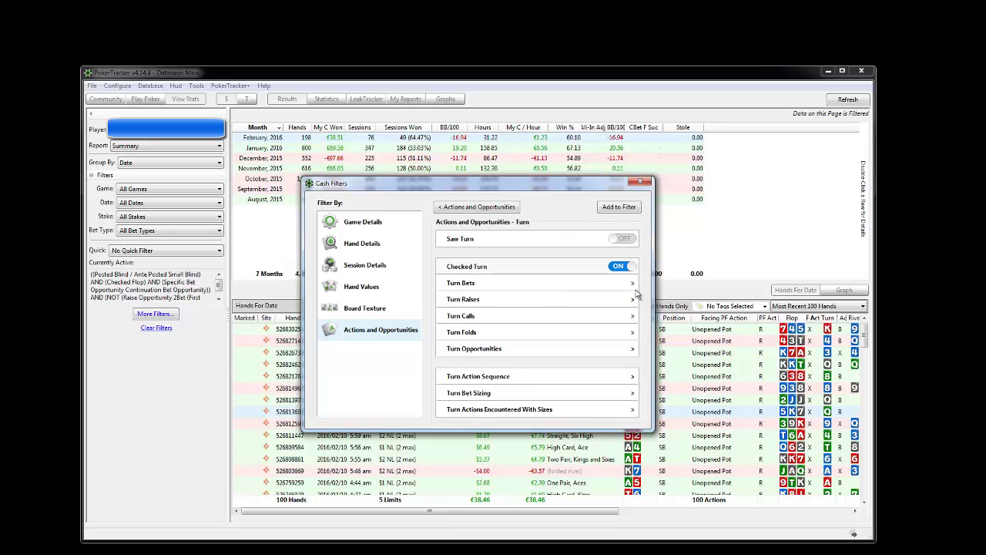
{"action": "left_click", "coordinate": [619, 207]}
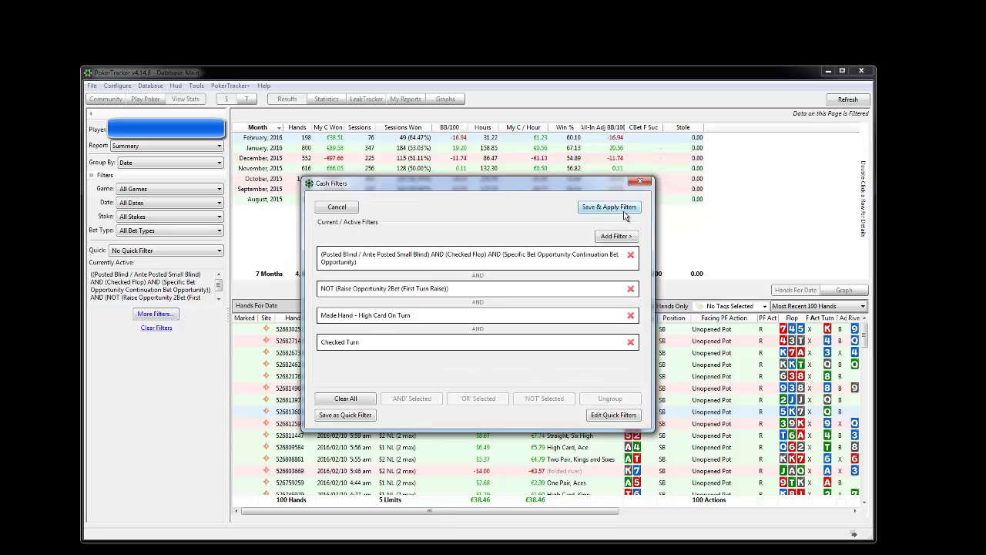
Select all four filter conditions, then save and apply the filters to the report
{"action": "left_click", "coordinate": [543, 264]}
{"action": "left_click", "coordinate": [521, 289], "text": "ctrl"}
{"action": "left_click", "coordinate": [516, 316], "text": "ctrl"}
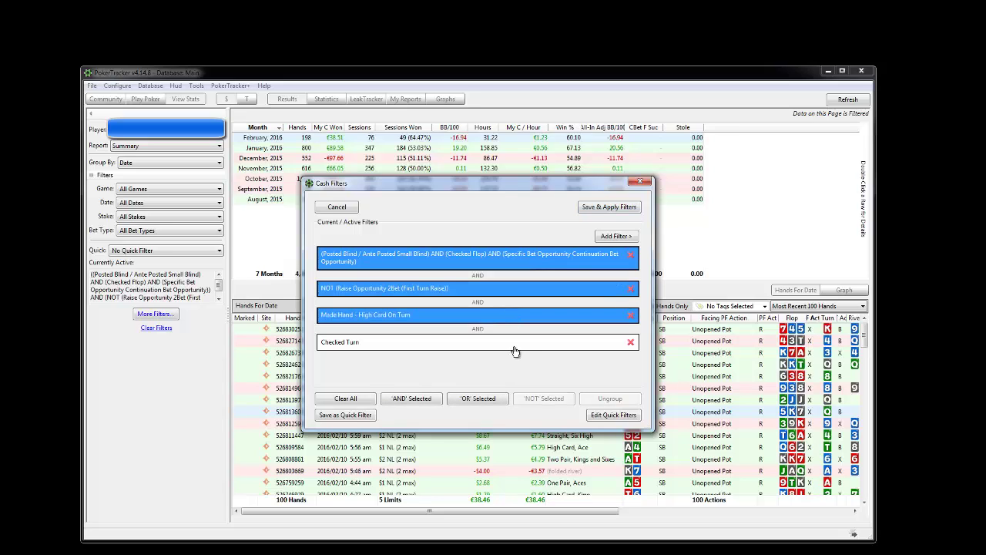
{"action": "left_click", "coordinate": [516, 342], "text": "ctrl"}
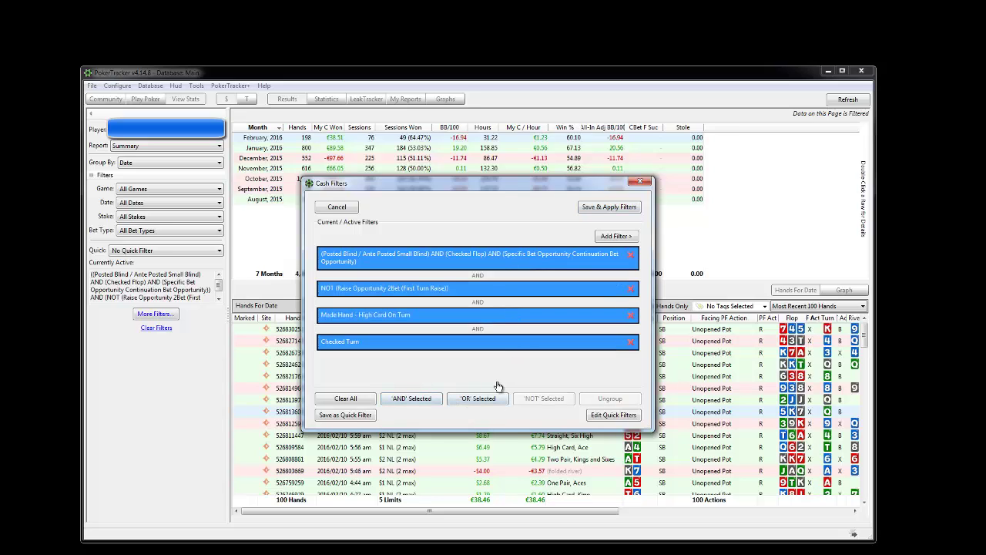
{"action": "left_click", "coordinate": [614, 208]}
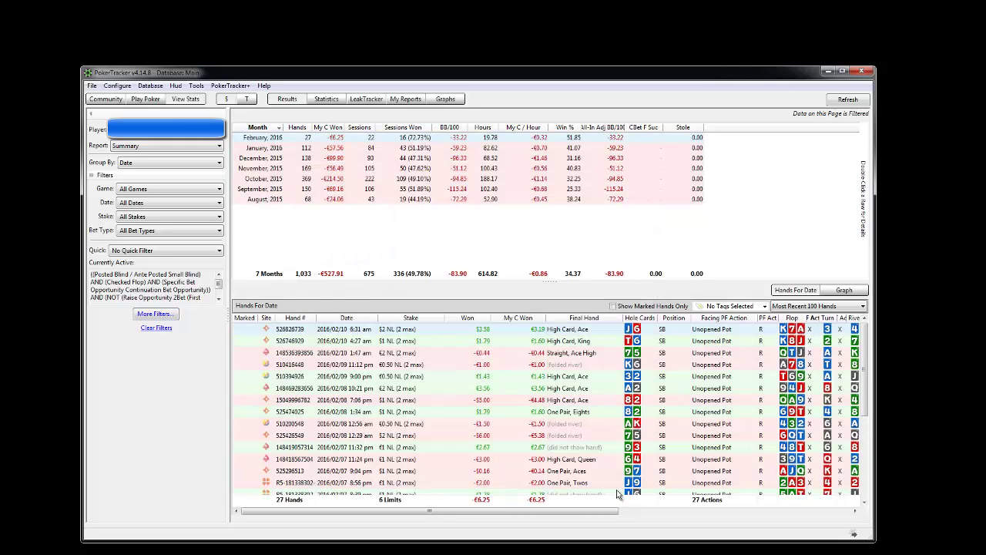
Refresh the list of filtered hands
{"action": "left_click_drag", "start_coordinate": [614, 511], "coordinate": [433, 513]}
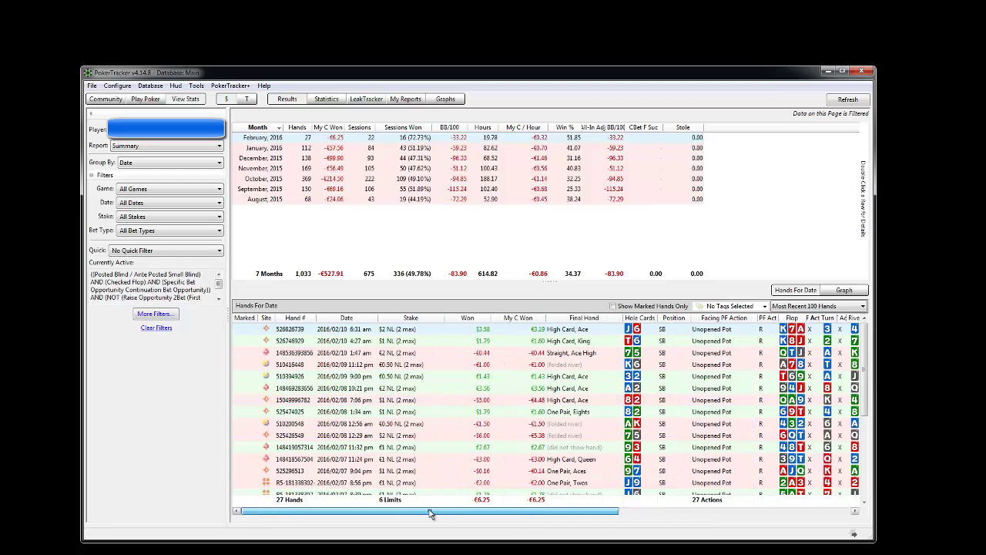
{"action": "right_click", "coordinate": [354, 335]}
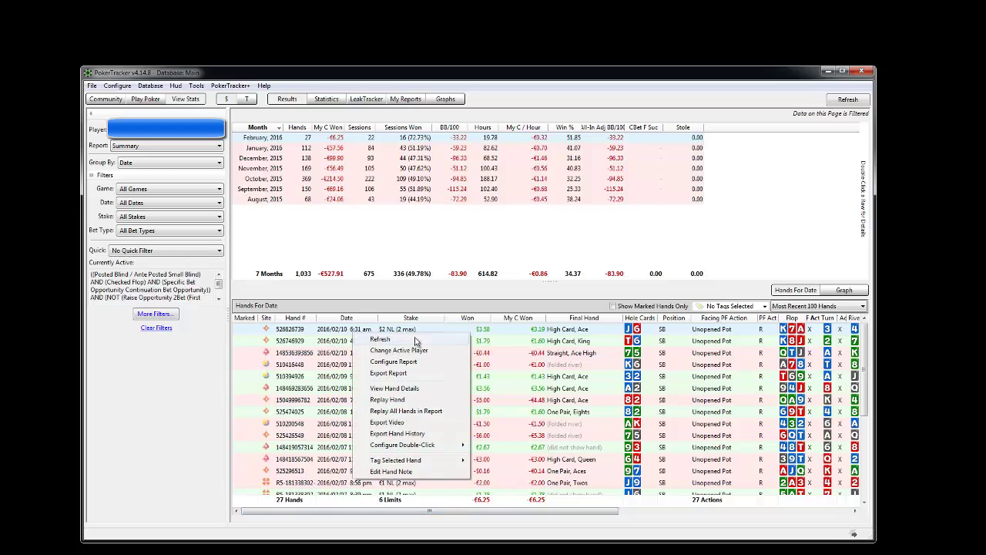
{"action": "left_click", "coordinate": [327, 148]}
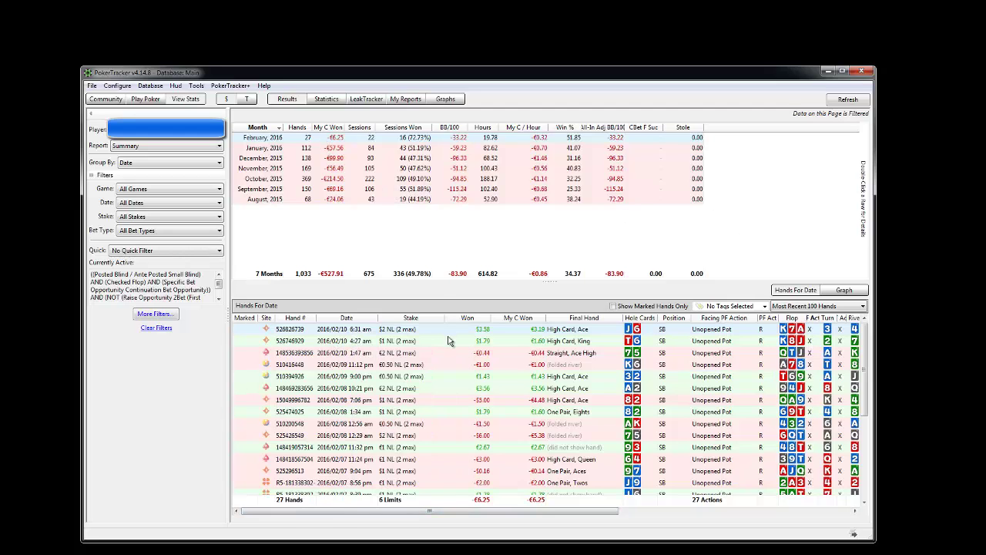
{"action": "right_click", "coordinate": [418, 336]}
{"action": "left_click", "coordinate": [420, 339]}
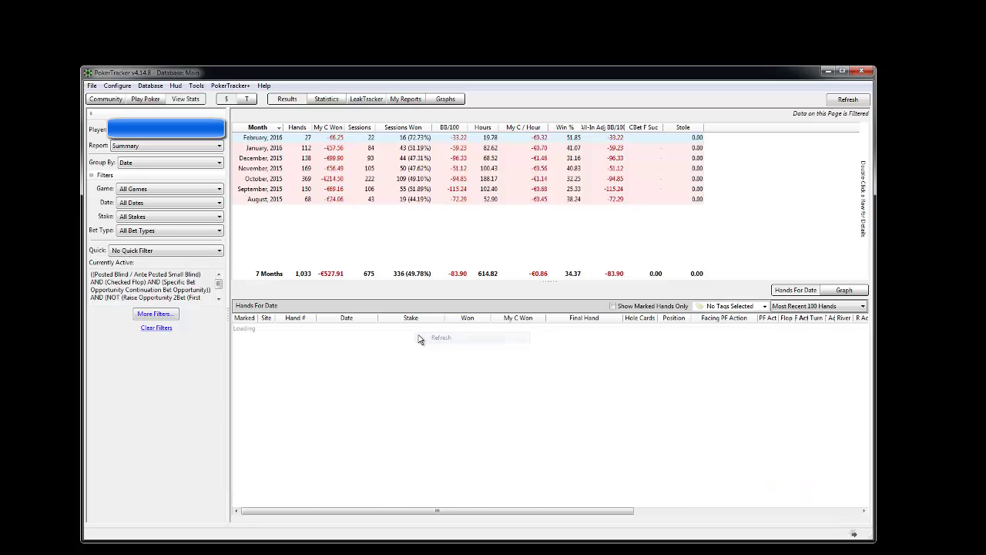
Replay all hands in the report and advance the J6 hand on the K-7-A flop step by step to the turn card
{"action": "right_click", "coordinate": [352, 337]}
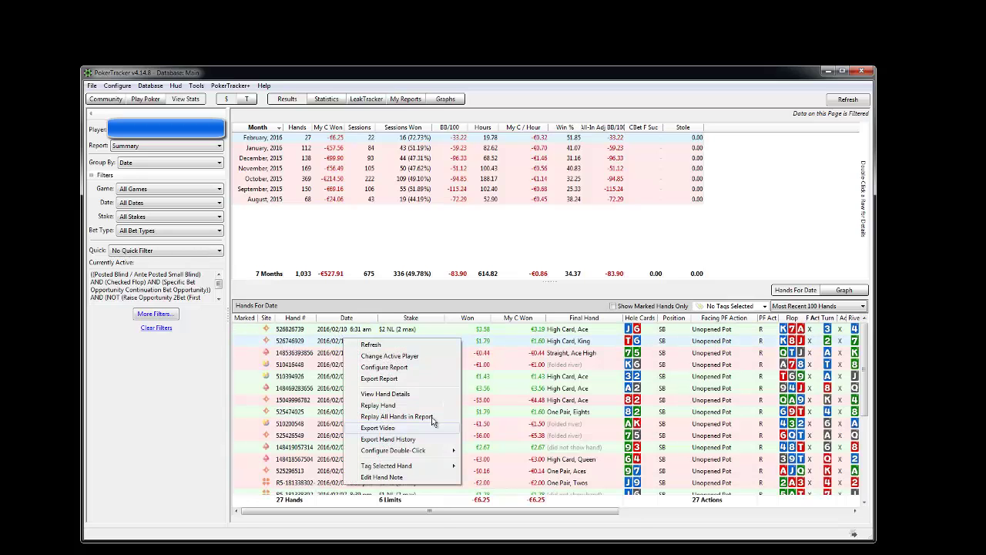
{"action": "left_click", "coordinate": [404, 416]}
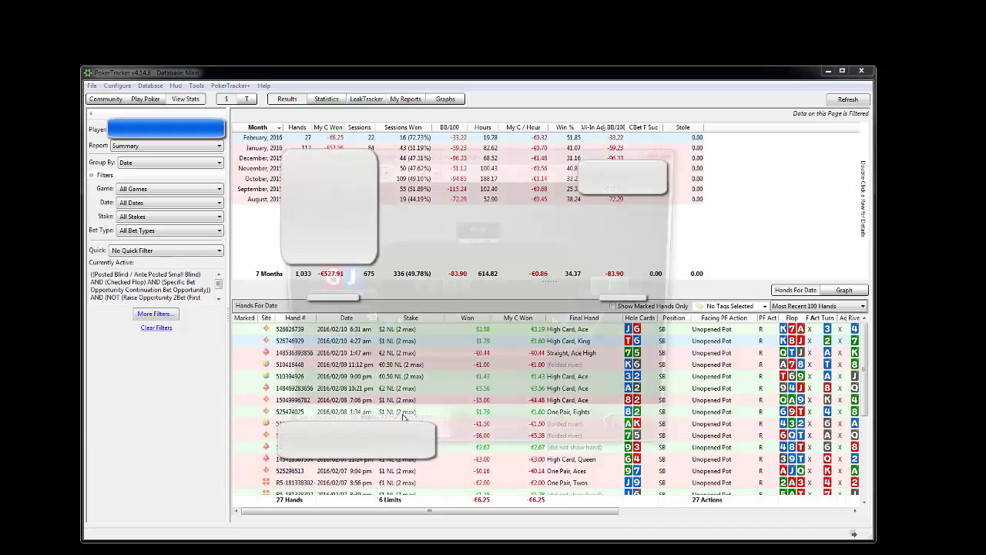
{"action": "left_click", "coordinate": [571, 434]}
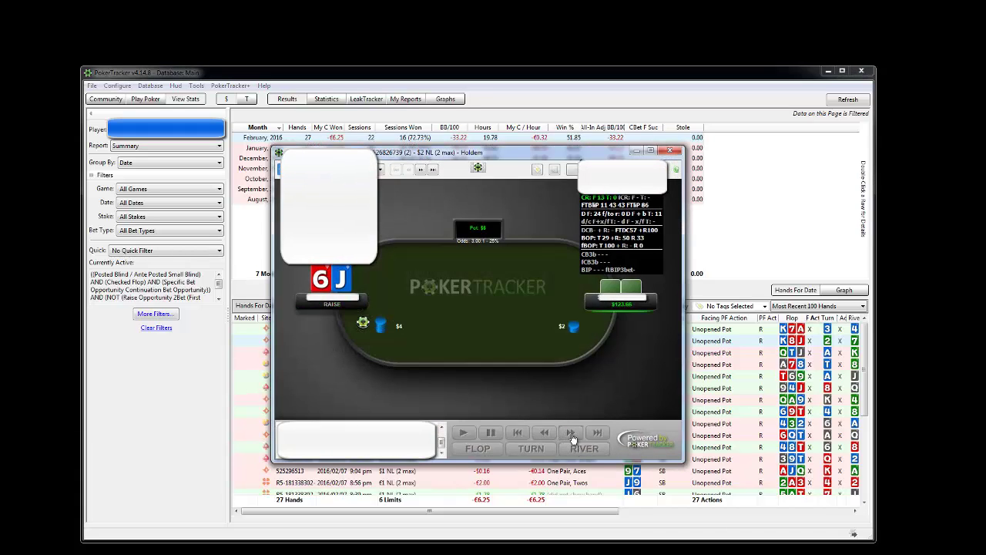
{"action": "left_click", "coordinate": [571, 434]}
{"action": "left_click", "coordinate": [571, 435]}
{"action": "left_click", "coordinate": [570, 435]}
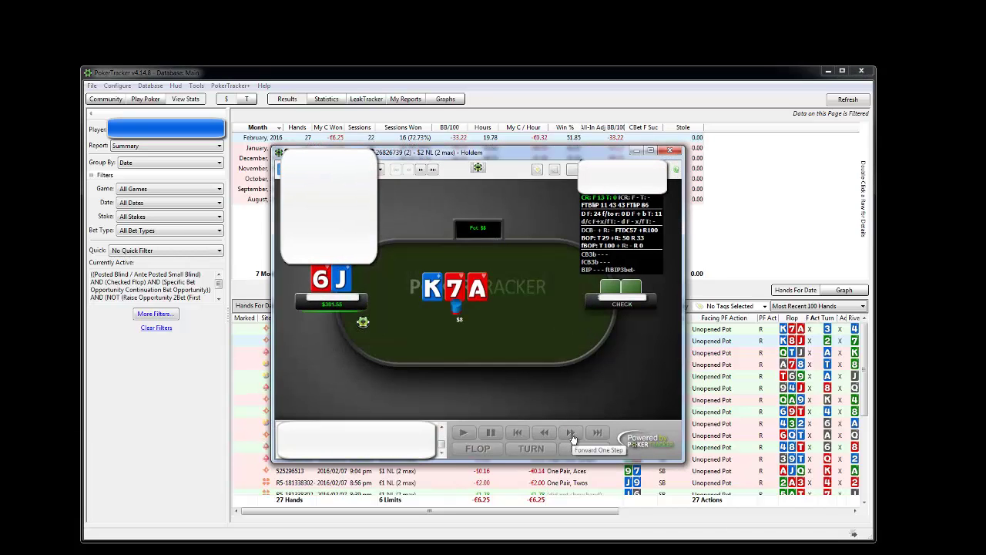
{"action": "left_click", "coordinate": [571, 436]}
{"action": "left_click", "coordinate": [571, 437]}
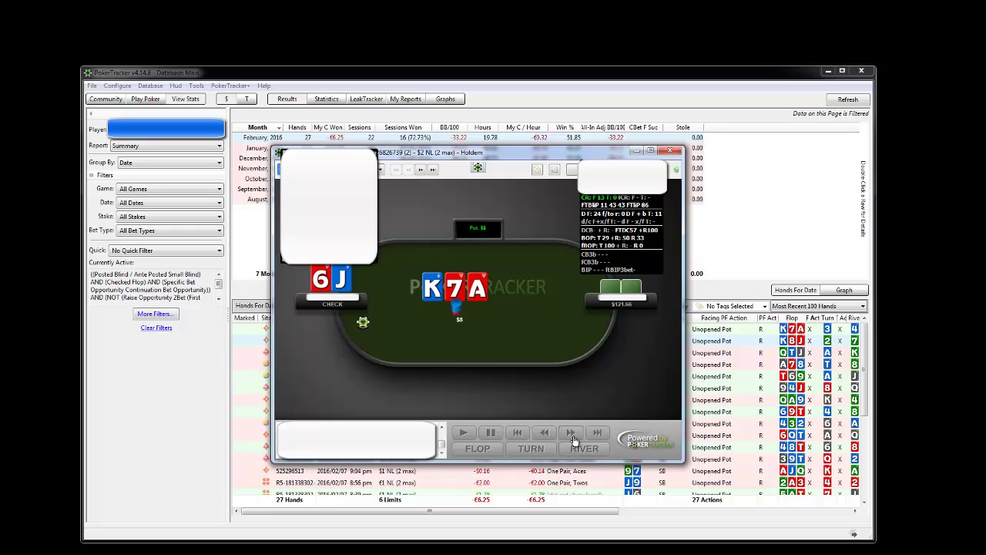
{"action": "left_click", "coordinate": [572, 437]}
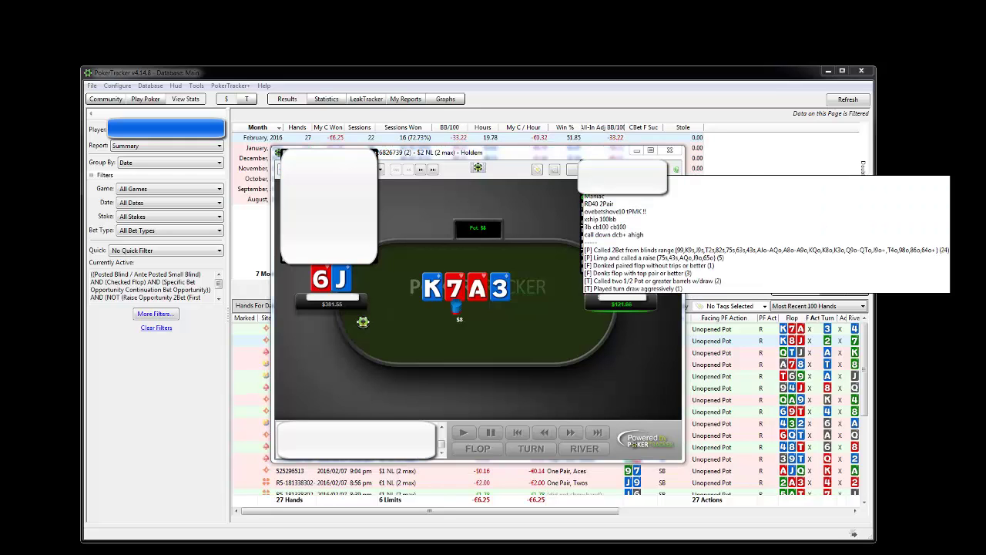
Read the opponent's player note, including its last line about calling down, and close it without saving
{"action": "left_click", "coordinate": [601, 223]}
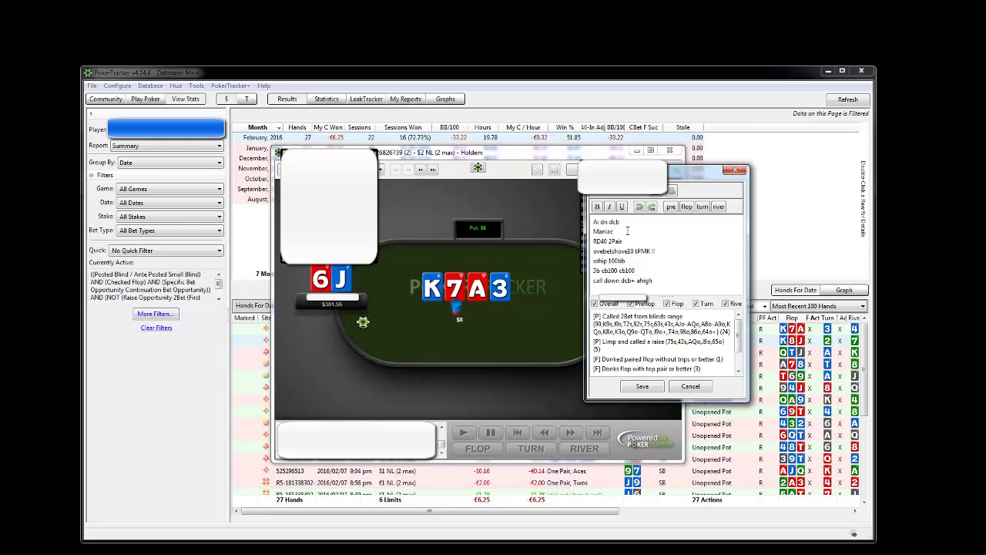
{"action": "left_click_drag", "start_coordinate": [653, 280], "coordinate": [594, 281]}
{"action": "left_click", "coordinate": [657, 282]}
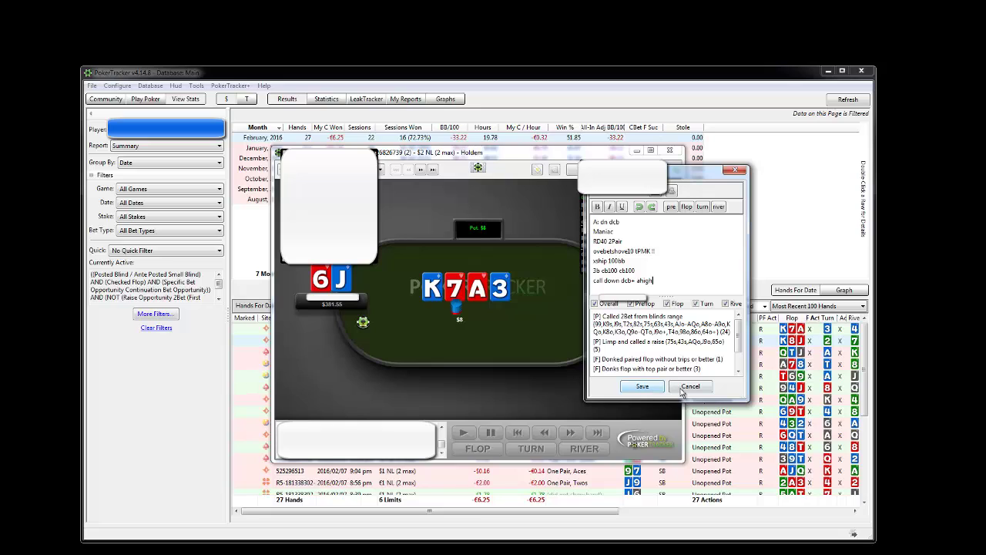
{"action": "left_click", "coordinate": [704, 386]}
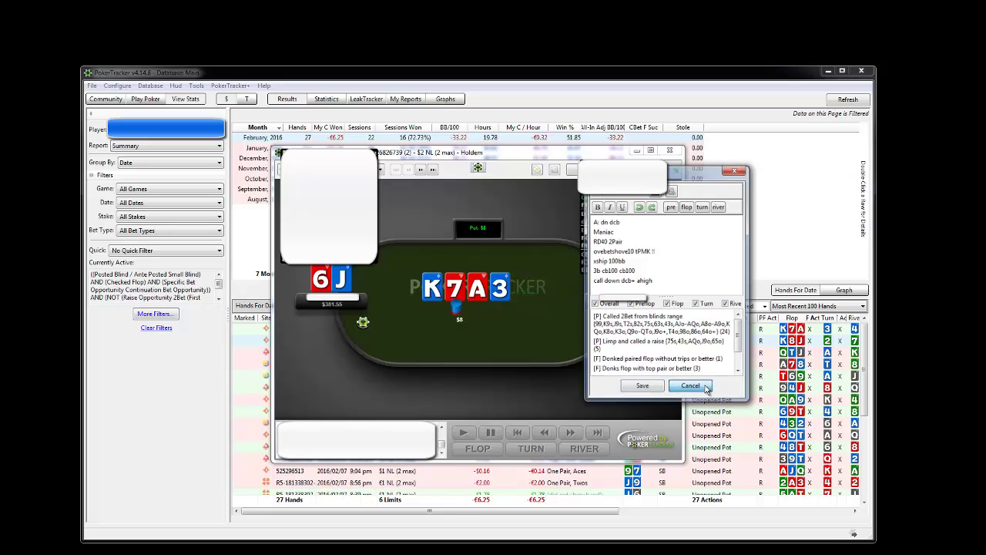
Move to the next hand, T6 on the K-8-J flop, and replay it step by step up to the opponent's turn check
{"action": "left_click", "coordinate": [420, 169]}
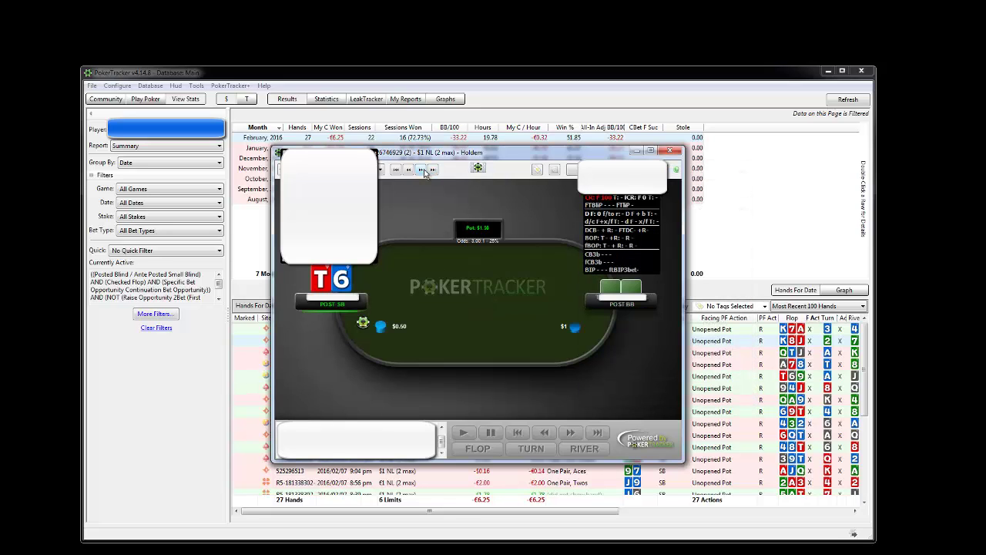
{"action": "left_click", "coordinate": [571, 433]}
{"action": "left_click", "coordinate": [572, 436]}
{"action": "left_click", "coordinate": [572, 436]}
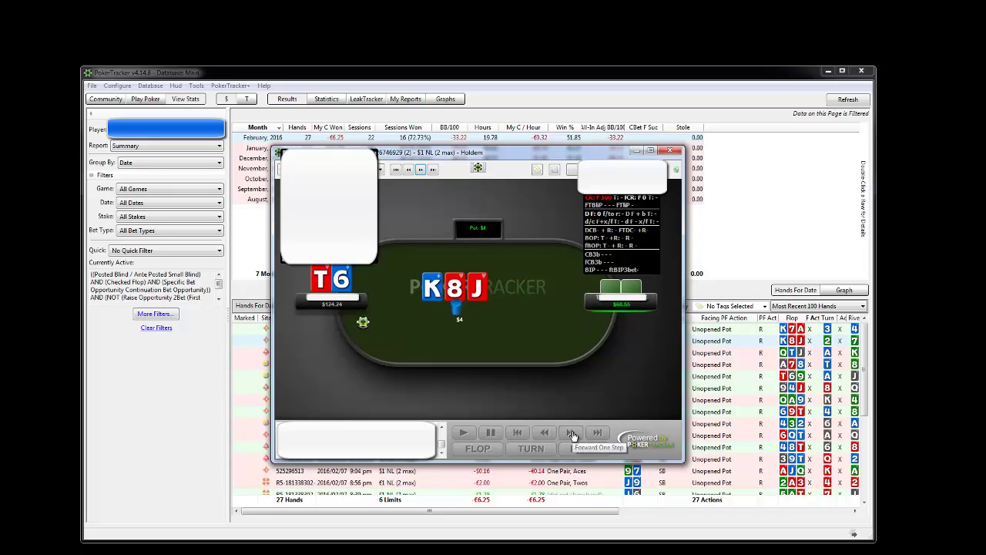
{"action": "left_click", "coordinate": [571, 435]}
{"action": "left_click", "coordinate": [571, 435]}
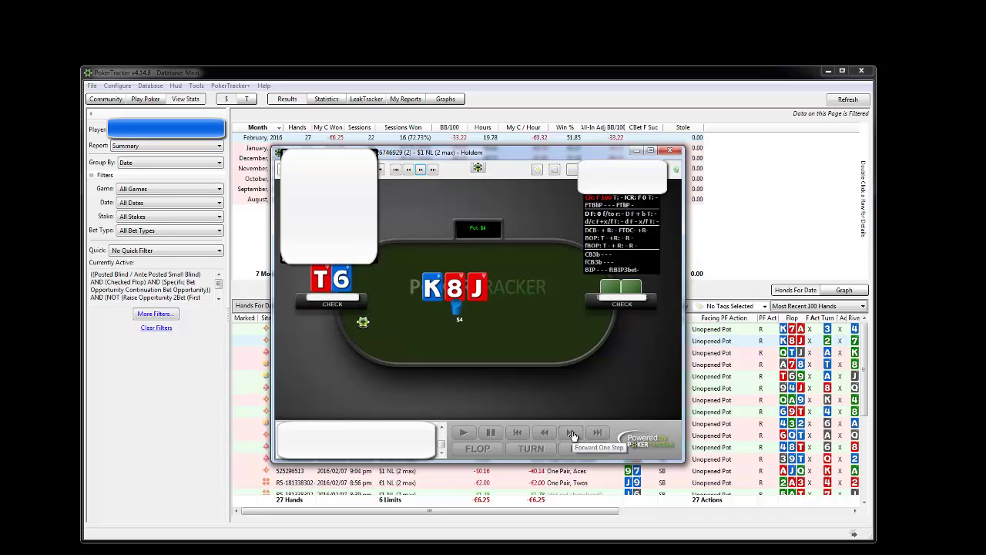
{"action": "left_click", "coordinate": [571, 435]}
{"action": "left_click", "coordinate": [571, 436]}
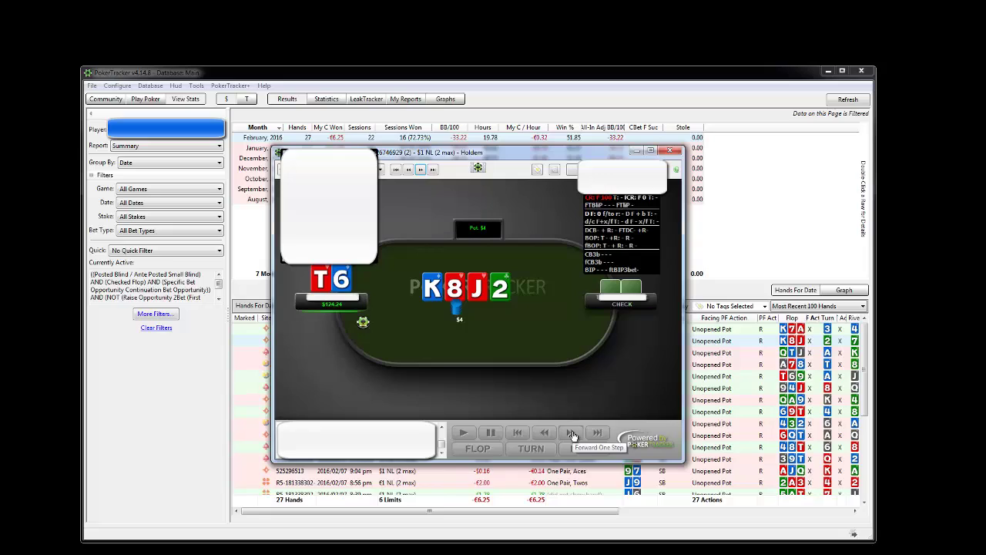
Advance the T6 hand past the opponent's turn check and close the hand replayer
{"action": "left_click", "coordinate": [572, 435]}
{"action": "left_click", "coordinate": [584, 432]}
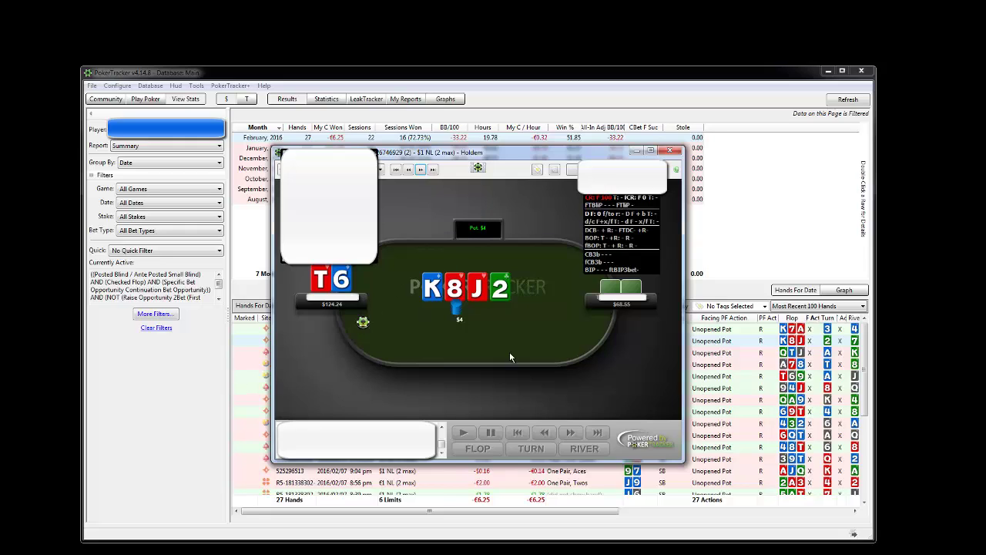
{"action": "left_click", "coordinate": [671, 151]}
Combine all four active cash filter conditions into a single AND group
{"action": "left_click", "coordinate": [154, 314]}
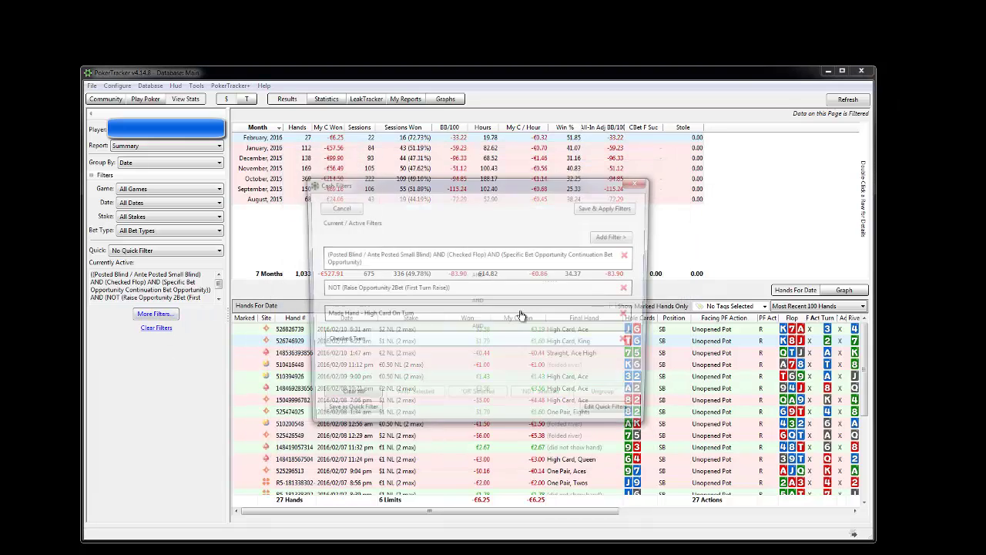
{"action": "left_click", "coordinate": [525, 257]}
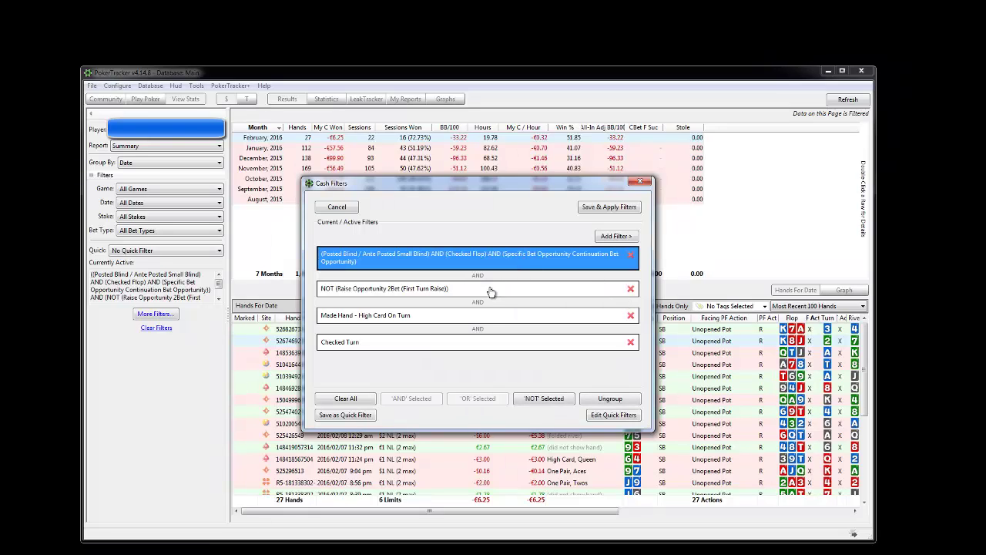
{"action": "left_click", "coordinate": [493, 289], "text": "ctrl"}
{"action": "left_click", "coordinate": [489, 314], "text": "ctrl"}
{"action": "left_click", "coordinate": [485, 342], "text": "ctrl"}
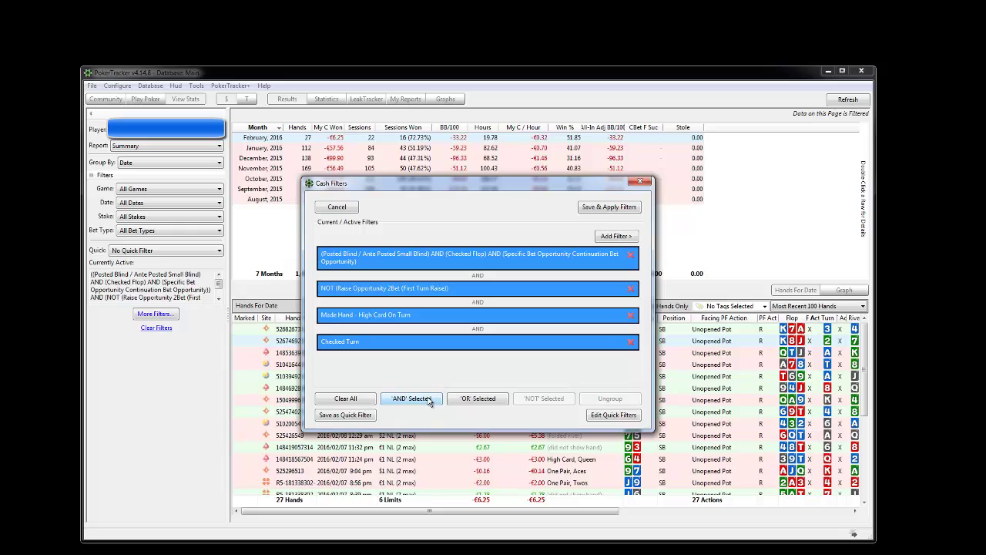
{"action": "left_click", "coordinate": [429, 402]}
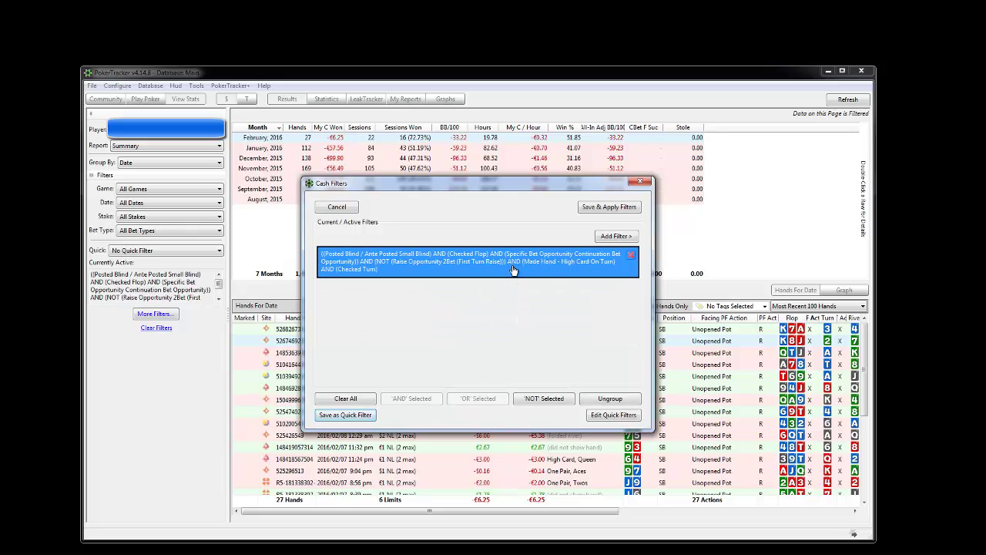
Save the combined condition as a new quick filter named "skip dcb" and close the cash filters window
{"action": "left_click", "coordinate": [355, 419]}
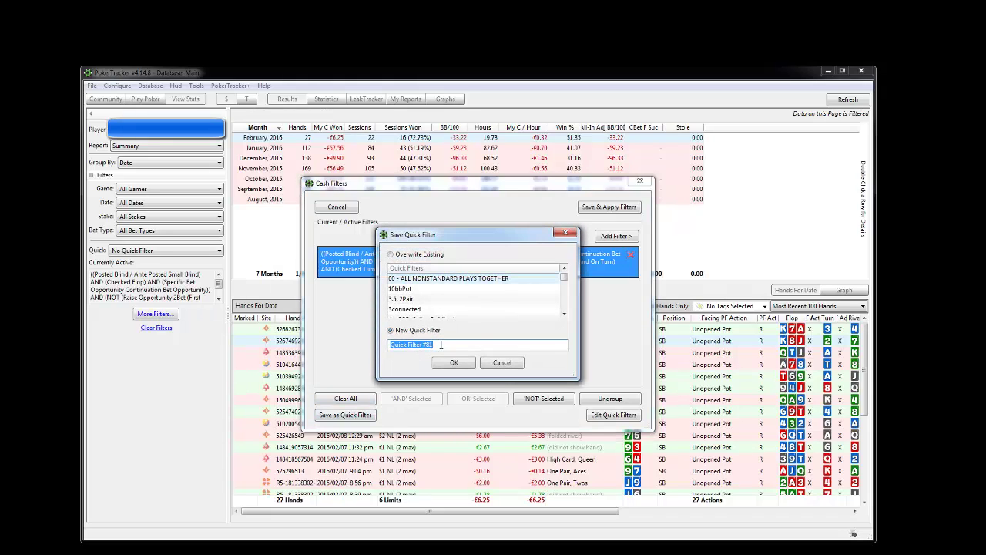
{"action": "type", "text": "skip dcb"}
{"action": "left_click", "coordinate": [453, 362]}
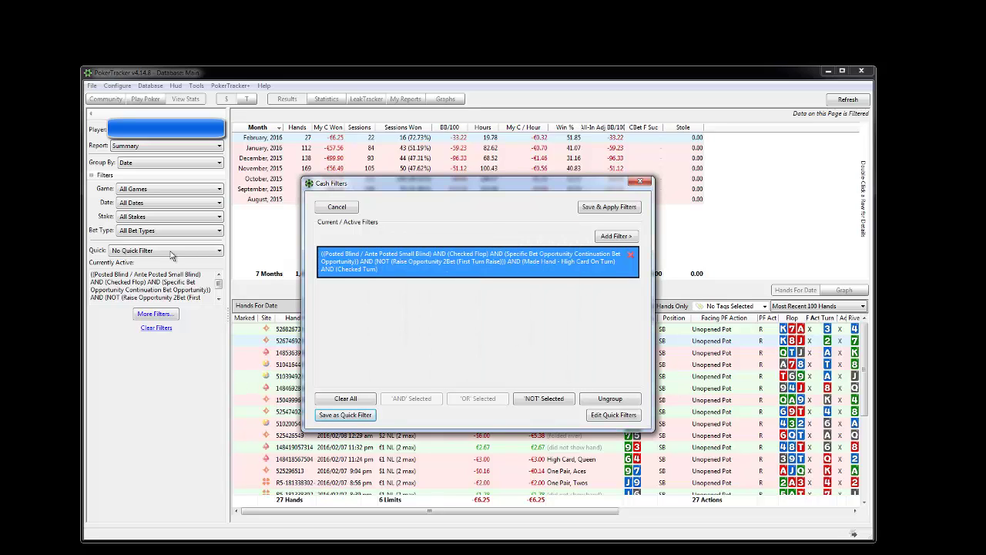
{"action": "left_click", "coordinate": [639, 182]}
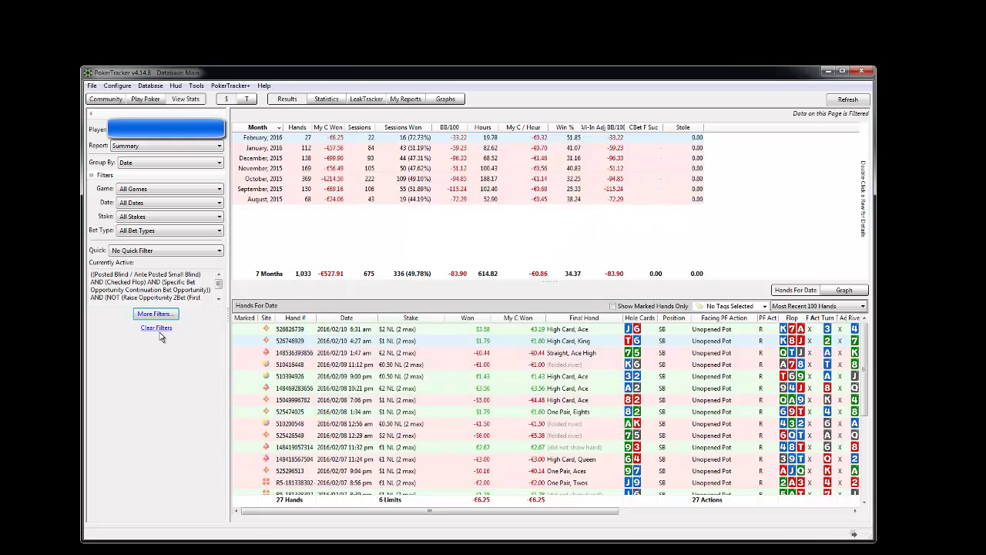
Clear the active filters and apply the saved quick filter "skip dcb"
{"action": "left_click", "coordinate": [156, 330]}
{"action": "left_click", "coordinate": [158, 251]}
{"action": "scroll", "coordinate": [147, 331], "scroll_direction": "down", "scroll_amount": 7}
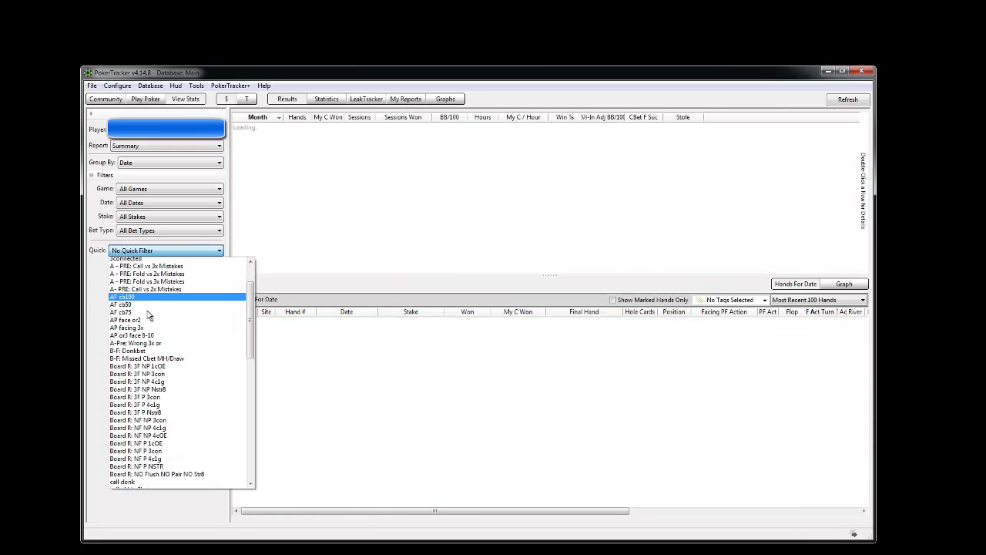
{"action": "scroll", "coordinate": [134, 379], "scroll_direction": "down", "scroll_amount": 3}
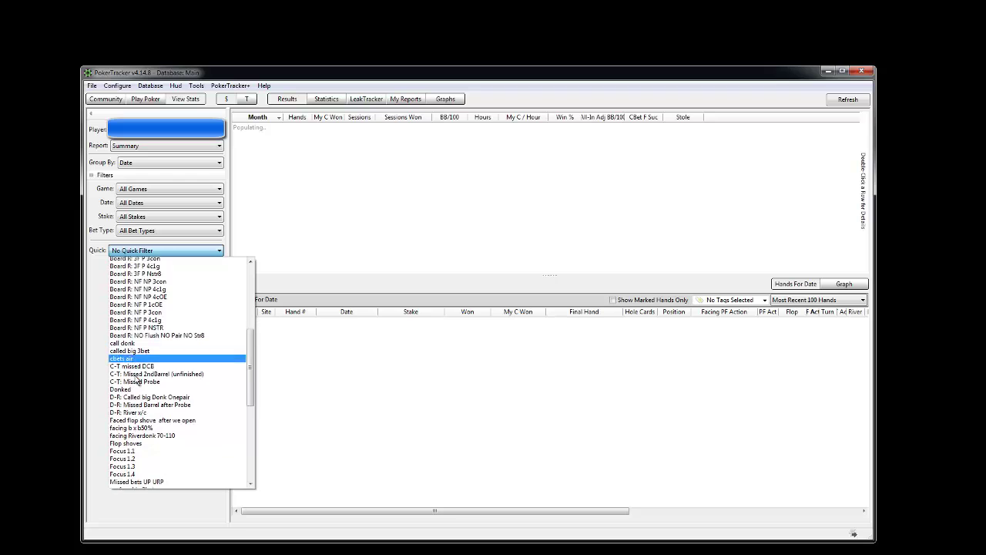
{"action": "scroll", "coordinate": [136, 382], "scroll_direction": "down", "scroll_amount": 7}
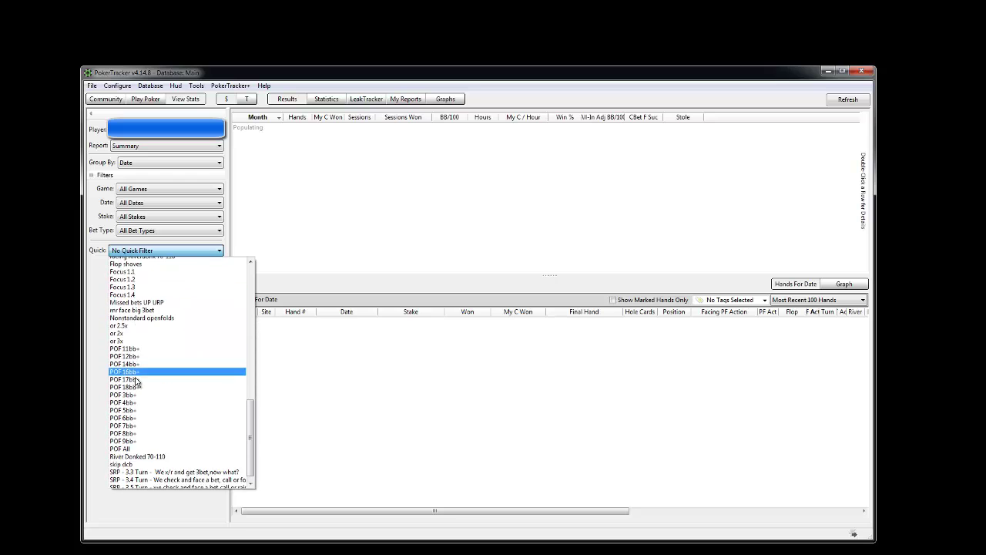
{"action": "left_click", "coordinate": [138, 417]}
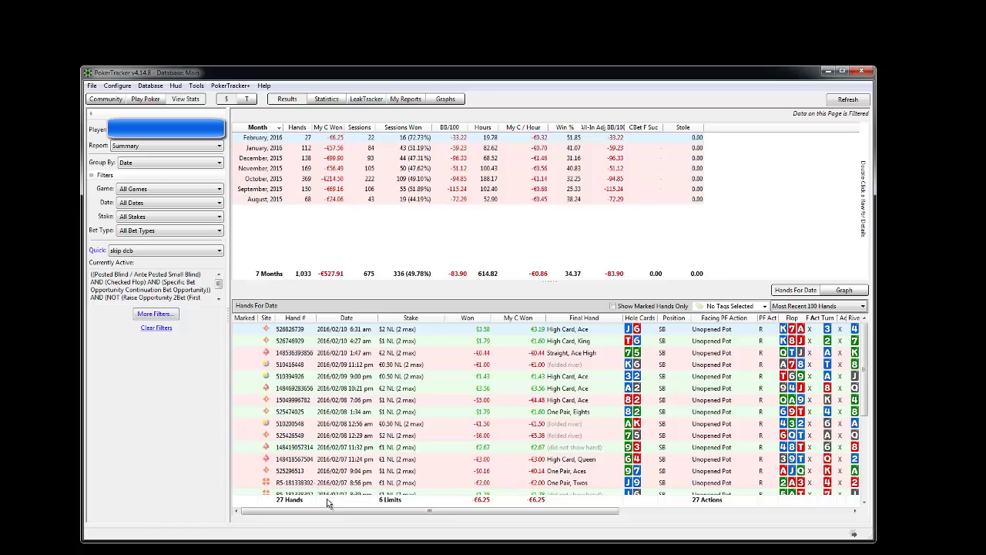
Apply the quick filter "Focus 1.4" and examine its full list of conditions down to the end, without changing it
{"action": "left_click", "coordinate": [190, 252]}
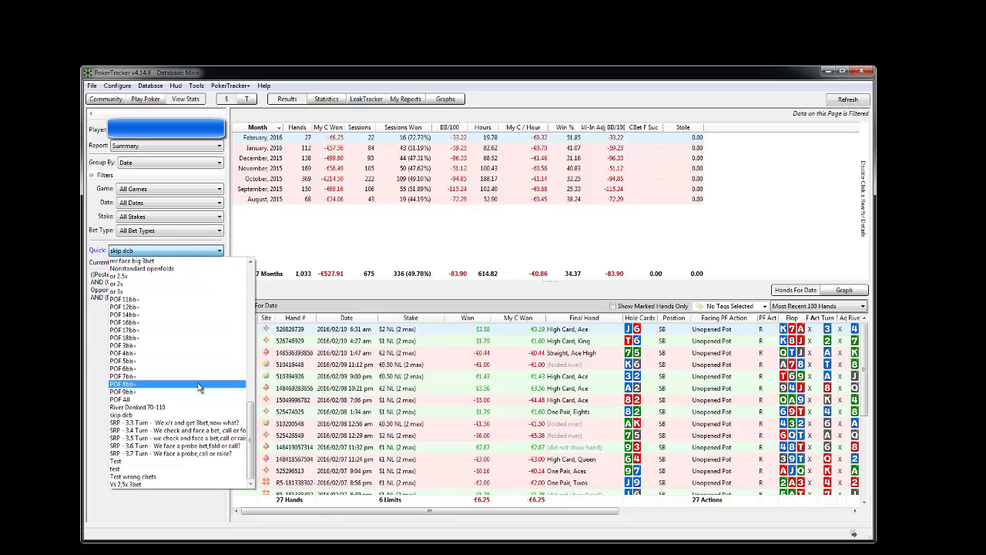
{"action": "mouse_move", "coordinate": [249, 412]}
{"action": "left_mouse_down"}
{"action": "mouse_move", "coordinate": [239, 302]}
{"action": "mouse_move", "coordinate": [234, 346]}
{"action": "left_mouse_up"}
{"action": "left_click", "coordinate": [163, 459]}
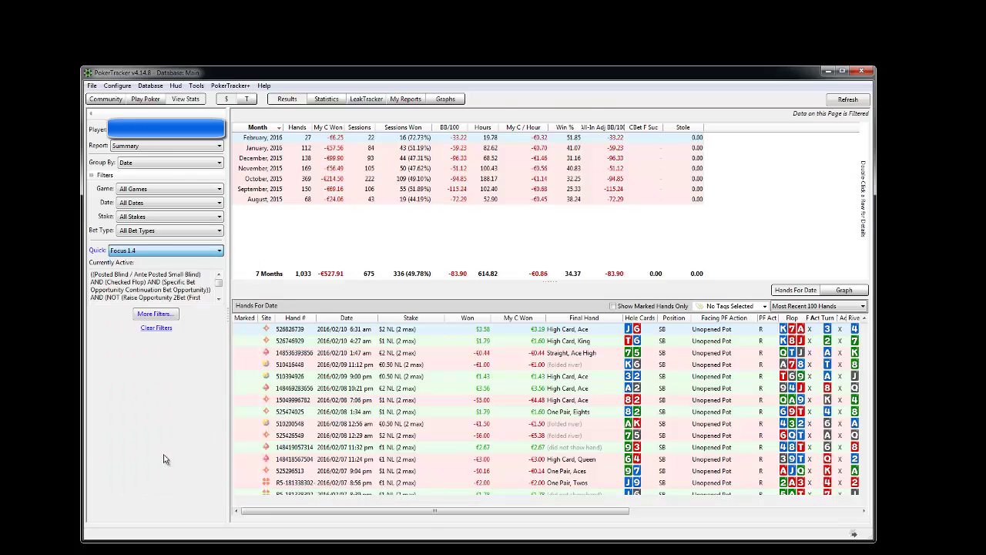
{"action": "left_click", "coordinate": [163, 314]}
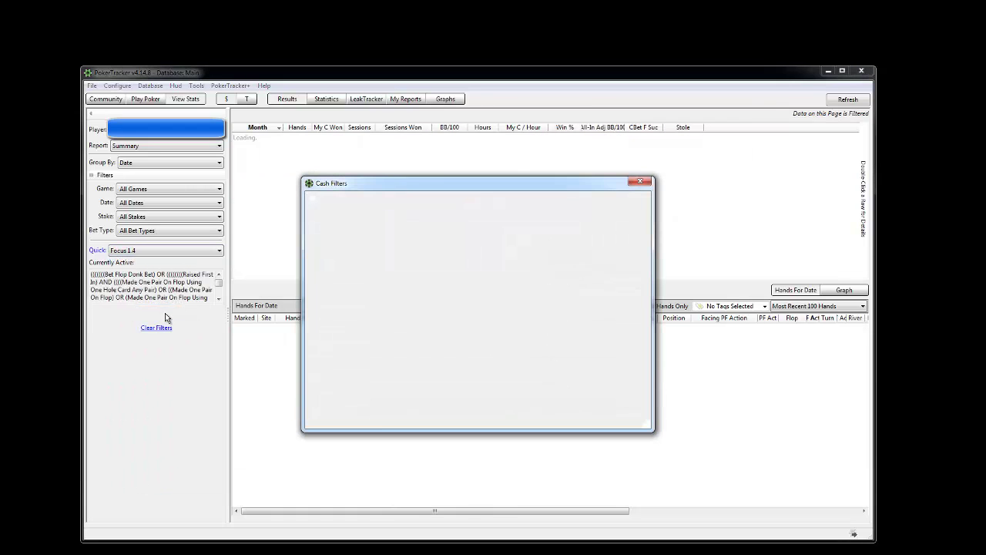
{"action": "left_click_drag", "start_coordinate": [637, 265], "coordinate": [628, 383]}
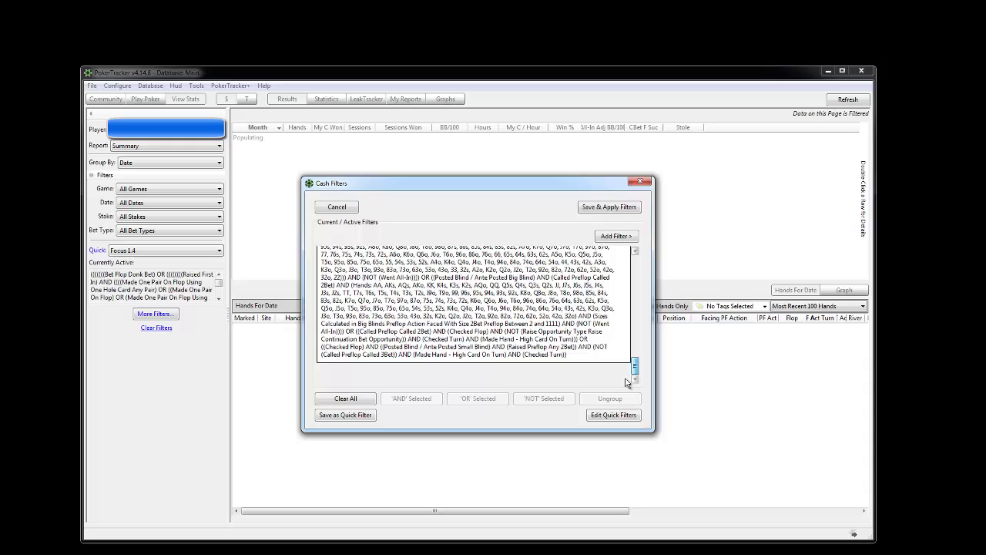
{"action": "left_click", "coordinate": [640, 183]}
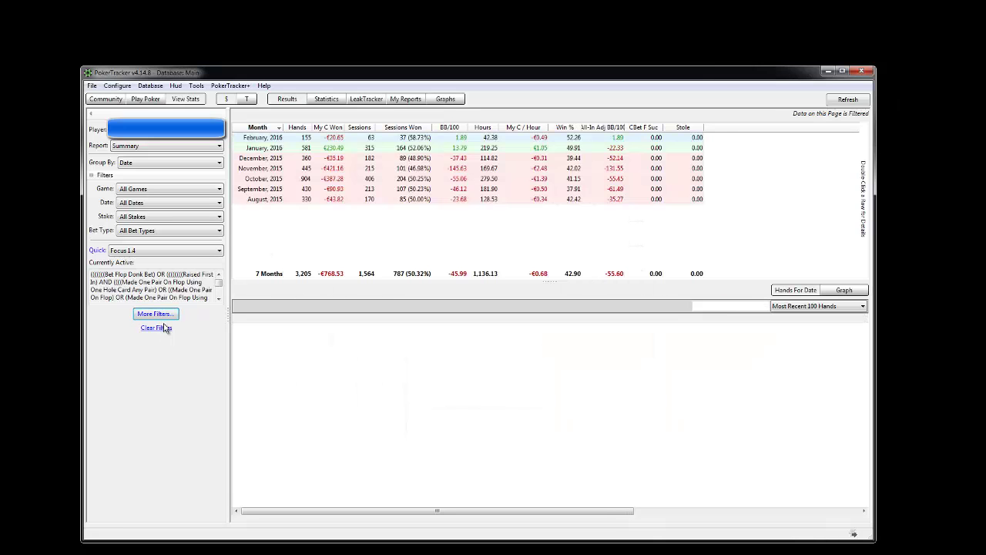
Clear the active filters and start a new cash filter with the preflop condition Posted Big Blind
{"action": "left_click", "coordinate": [158, 328]}
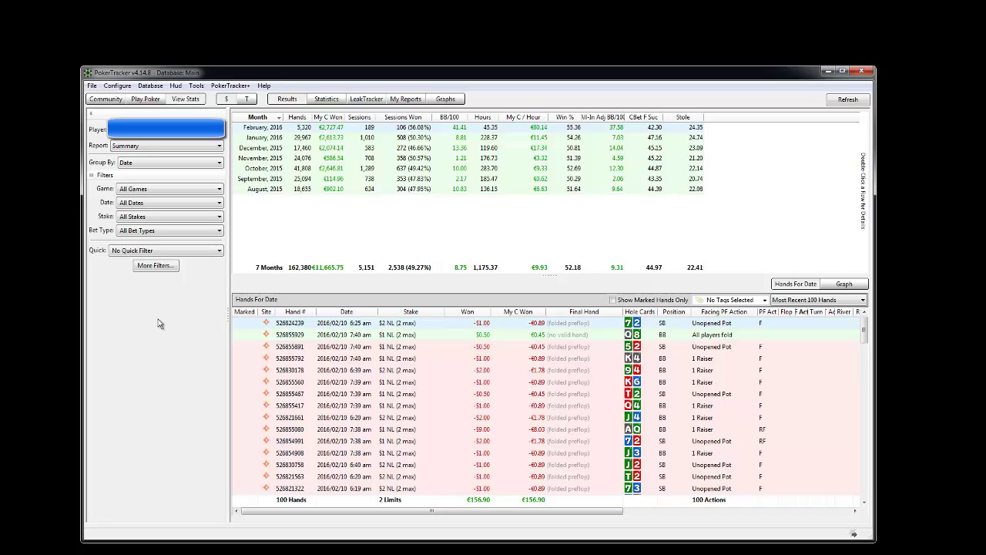
{"action": "left_click", "coordinate": [169, 267]}
{"action": "left_click_drag", "start_coordinate": [514, 182], "coordinate": [481, 152]}
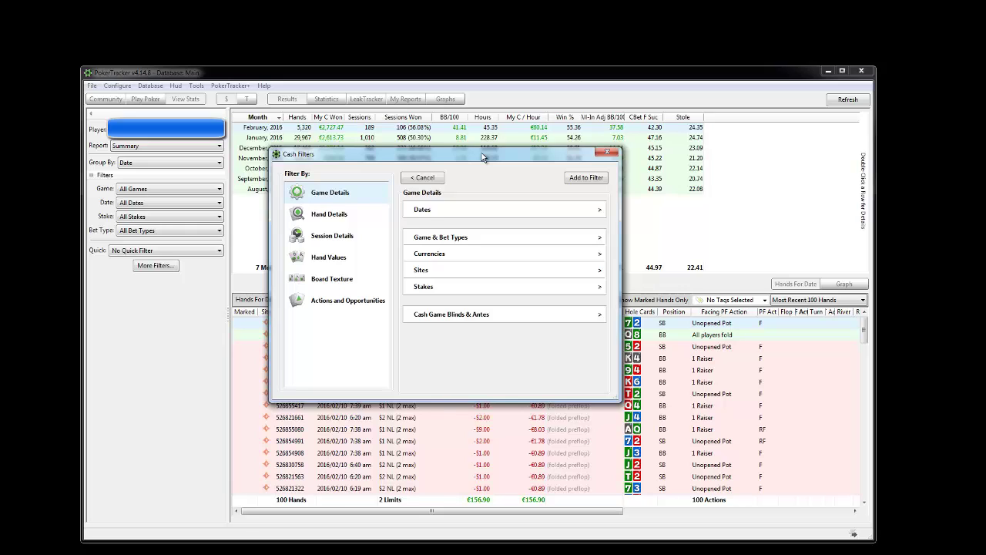
{"action": "left_click", "coordinate": [354, 300]}
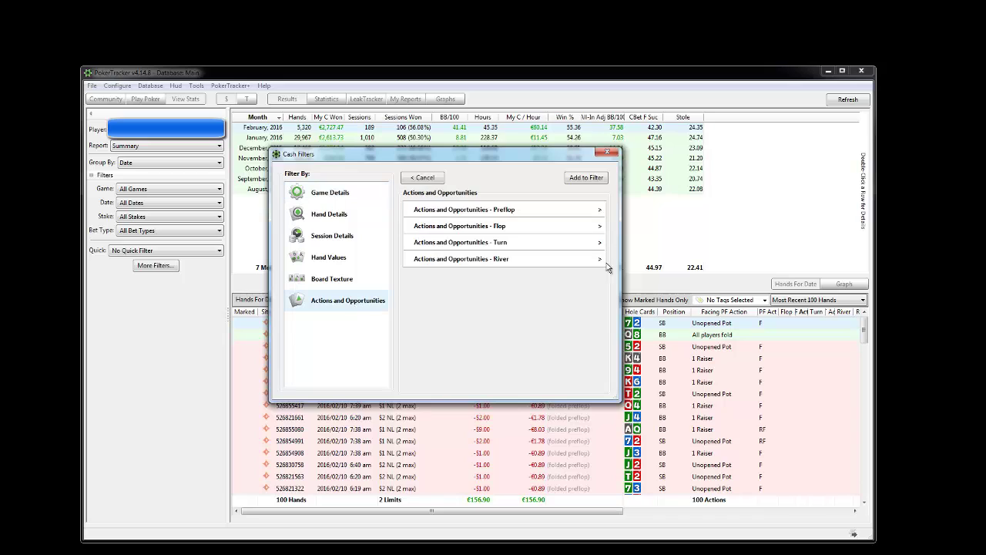
{"action": "left_click", "coordinate": [508, 211]}
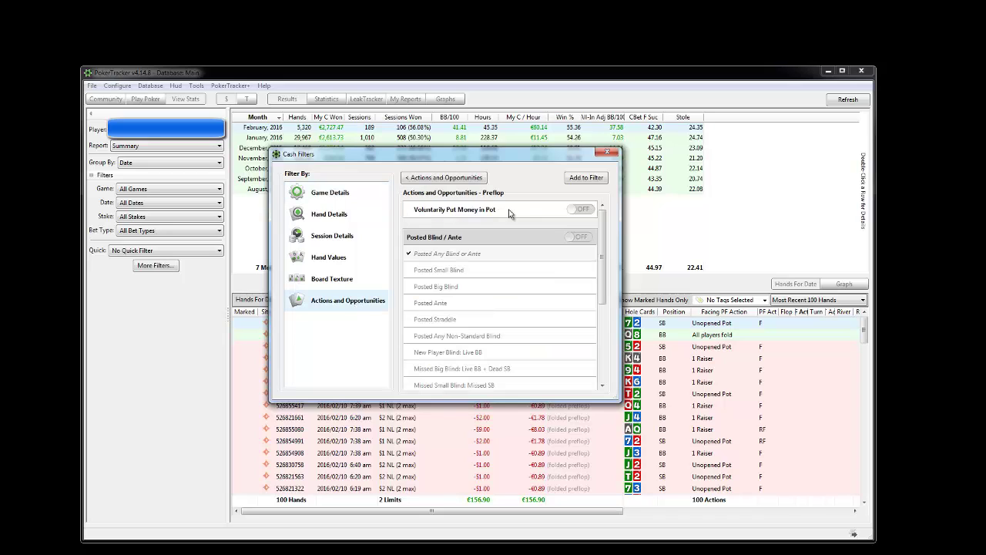
{"action": "left_click", "coordinate": [486, 290]}
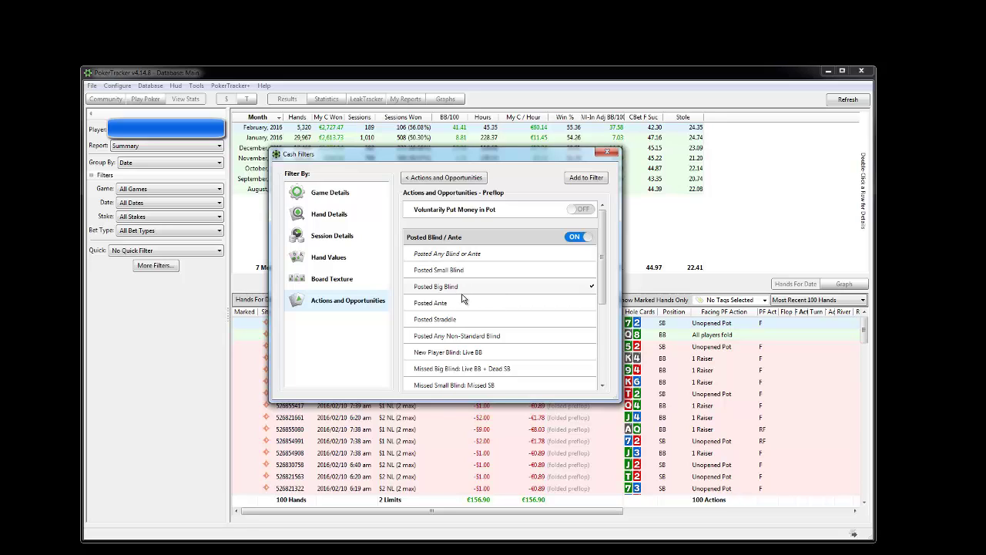
Add the preflop call condition Called 2Bet and return to the overview of actions and opportunities
{"action": "left_click", "coordinate": [451, 180]}
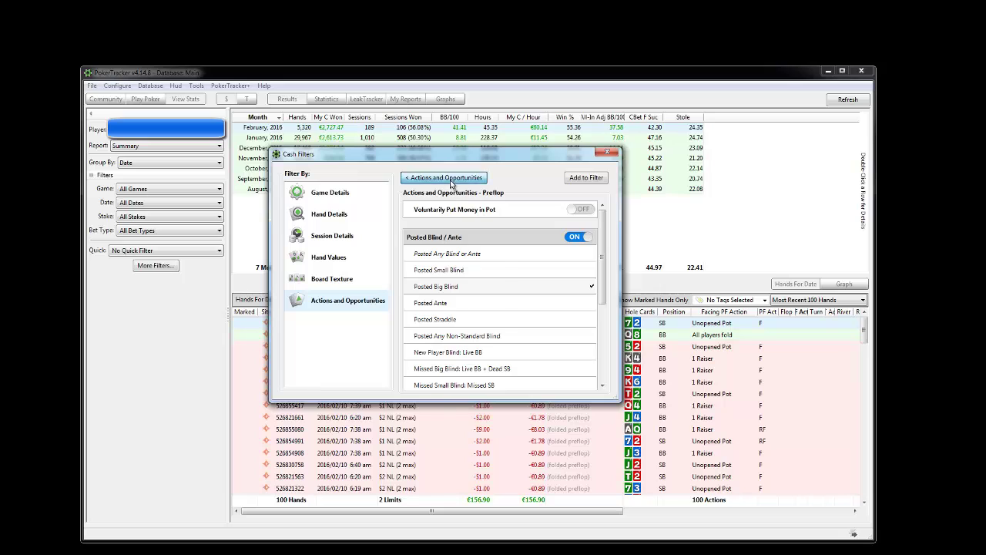
{"action": "left_click", "coordinate": [499, 210]}
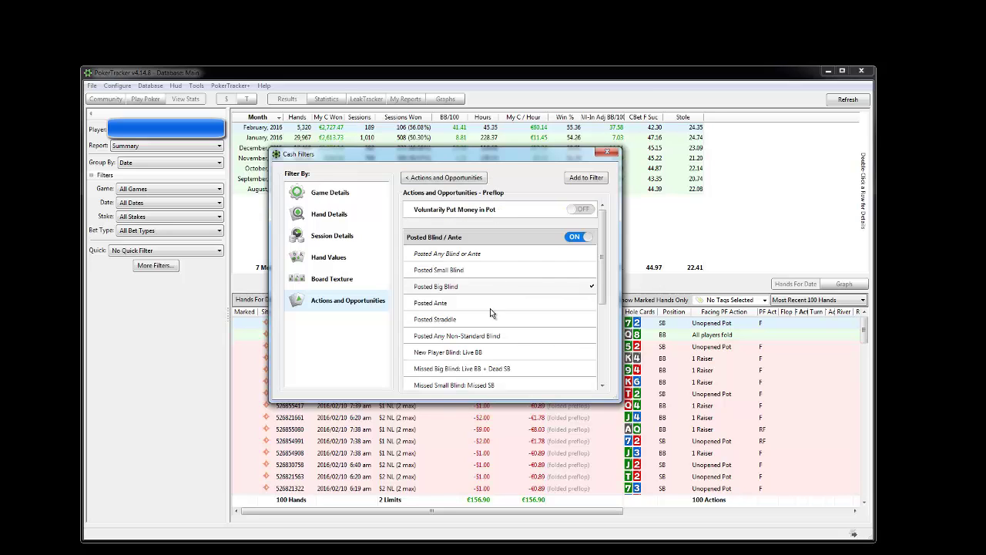
{"action": "scroll", "coordinate": [473, 278], "scroll_direction": "down", "scroll_amount": 3}
{"action": "scroll", "coordinate": [474, 280], "scroll_direction": "down", "scroll_amount": 2}
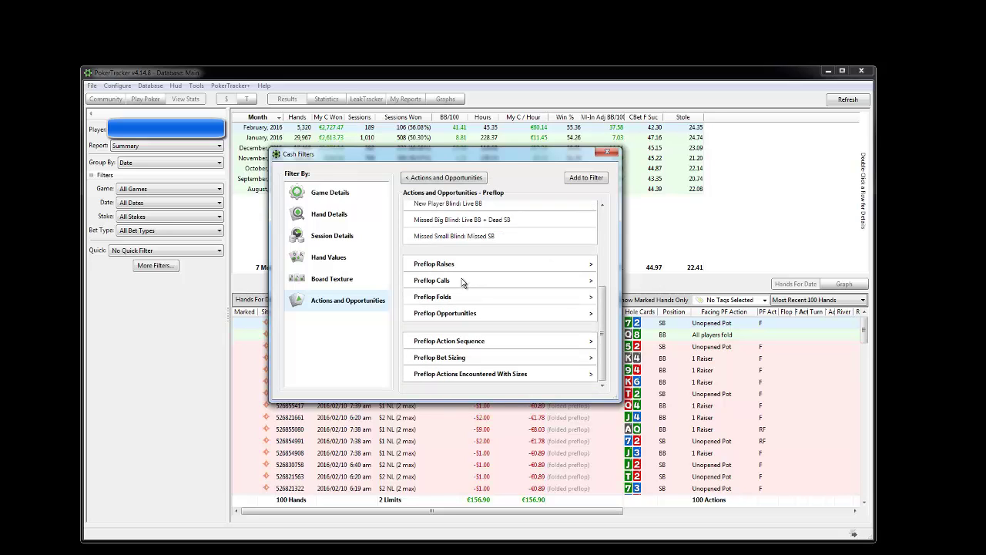
{"action": "left_click", "coordinate": [468, 279]}
{"action": "left_click", "coordinate": [447, 244]}
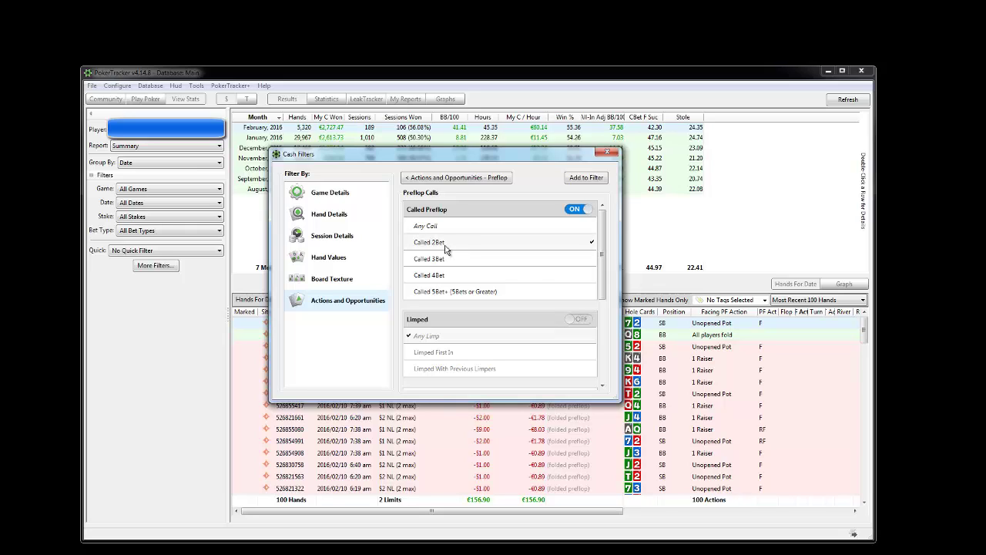
{"action": "left_click", "coordinate": [482, 179]}
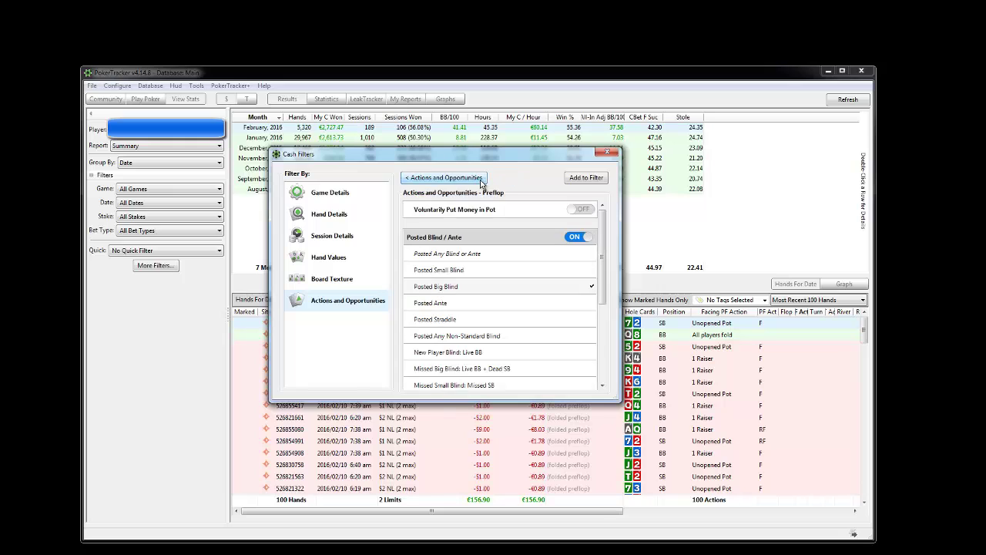
{"action": "left_click_drag", "start_coordinate": [605, 286], "coordinate": [605, 297]}
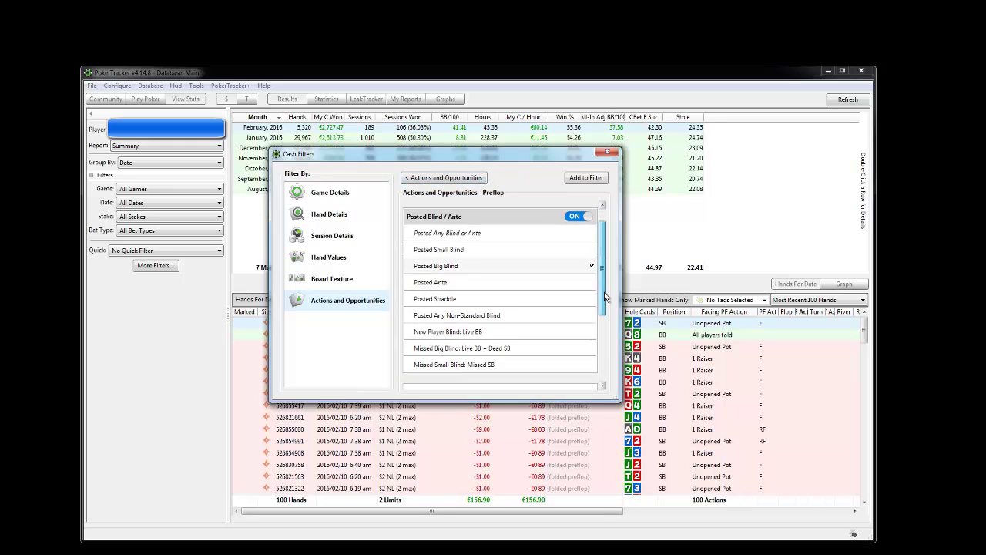
{"action": "scroll", "coordinate": [501, 324], "scroll_direction": "down", "scroll_amount": 5}
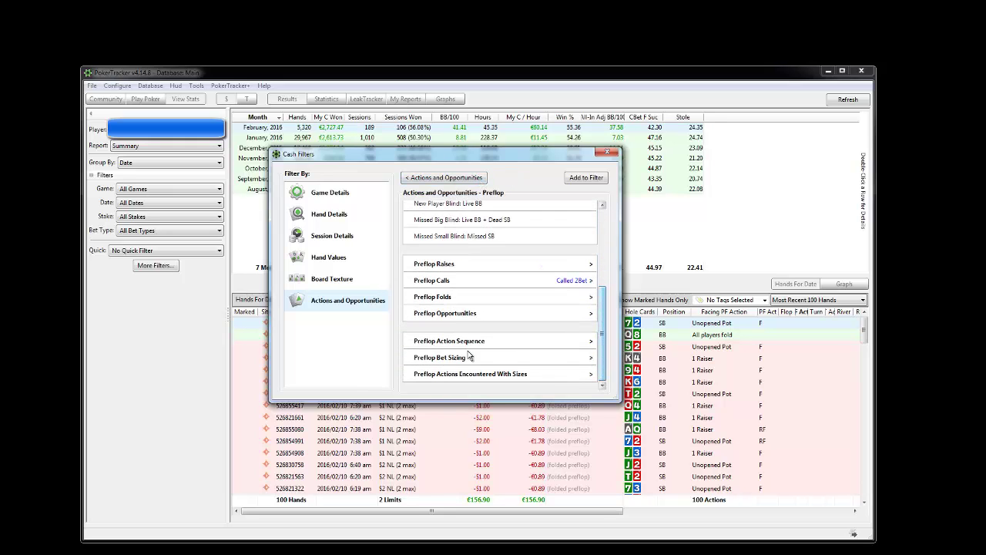
{"action": "left_click", "coordinate": [462, 179]}
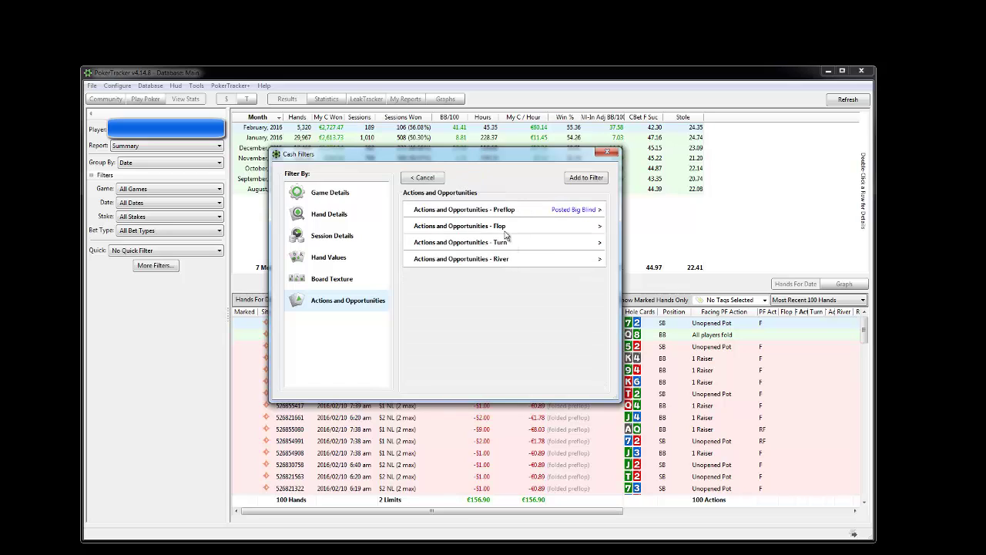
Set the flop opportunity to Raise Continuation Bet Opportunity and add the chosen conditions to the active filter
{"action": "left_click", "coordinate": [507, 229]}
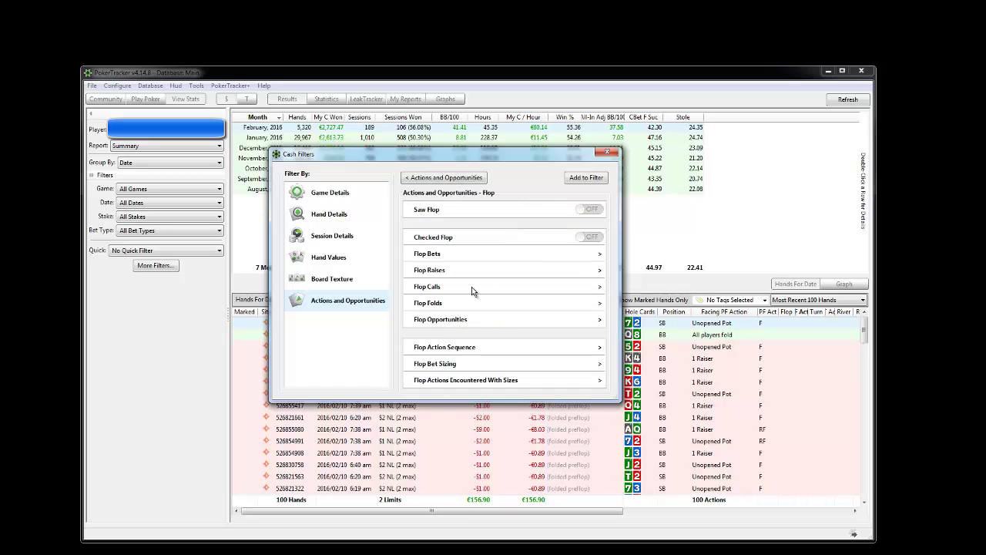
{"action": "left_click", "coordinate": [445, 324]}
{"action": "scroll", "coordinate": [495, 313], "scroll_direction": "down", "scroll_amount": 3}
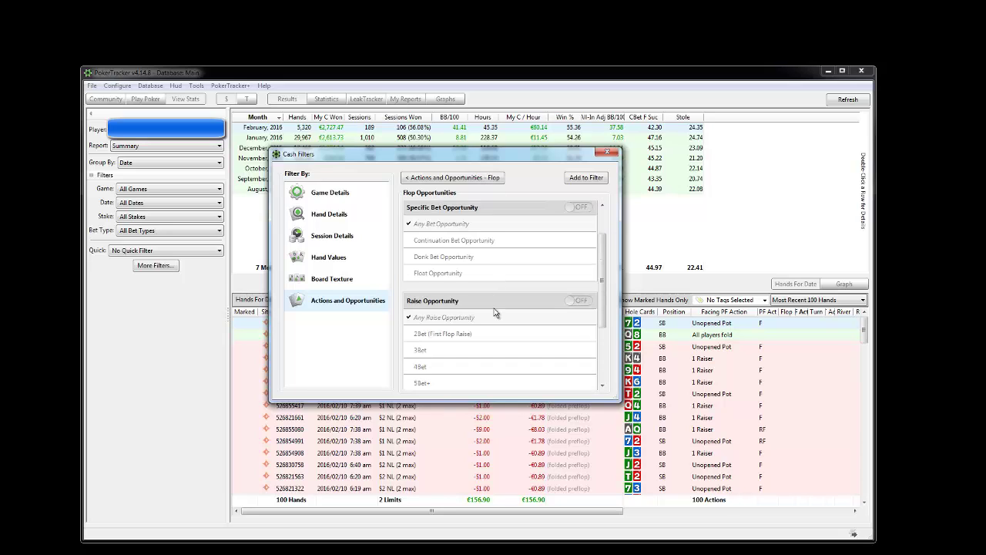
{"action": "scroll", "coordinate": [495, 312], "scroll_direction": "down", "scroll_amount": 4}
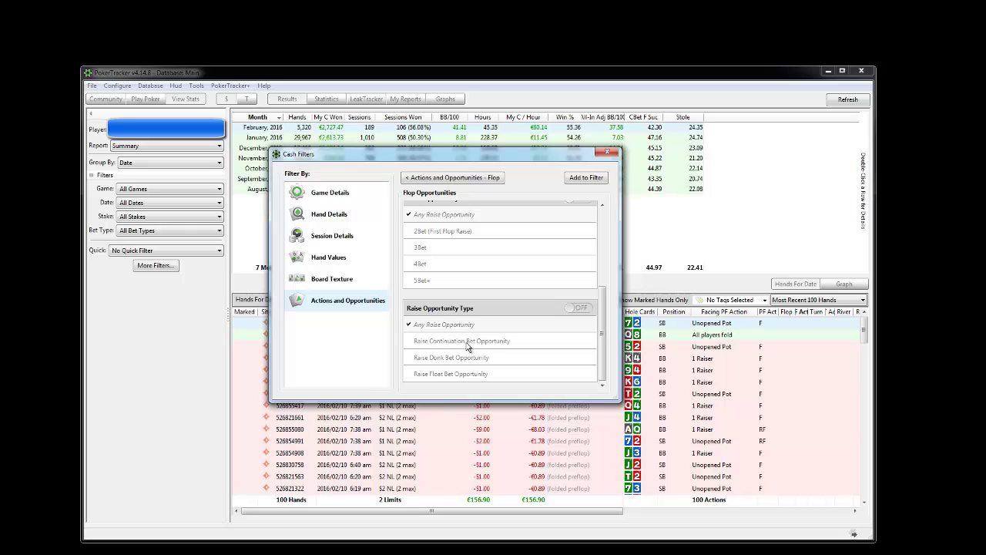
{"action": "left_click", "coordinate": [464, 344]}
{"action": "left_click", "coordinate": [426, 178]}
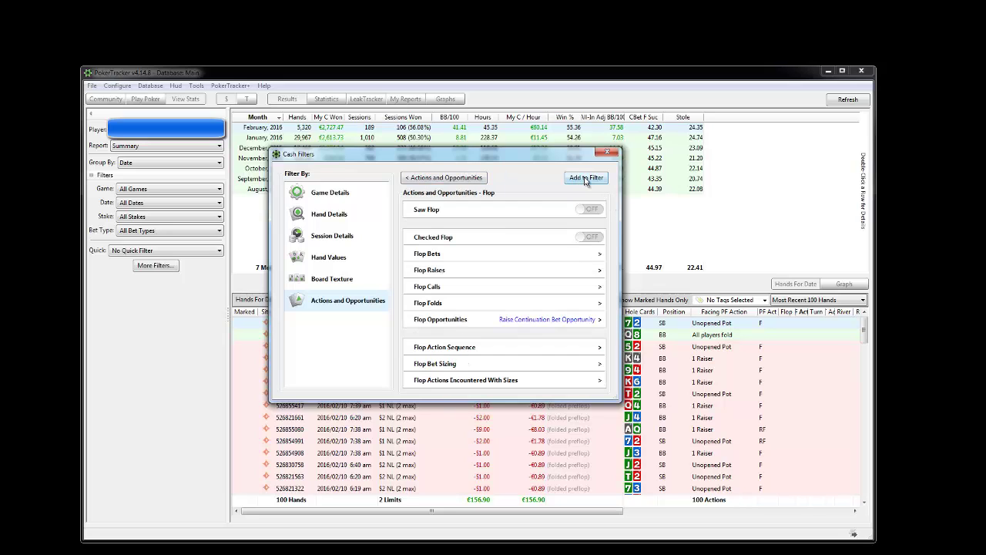
{"action": "left_click", "coordinate": [585, 178]}
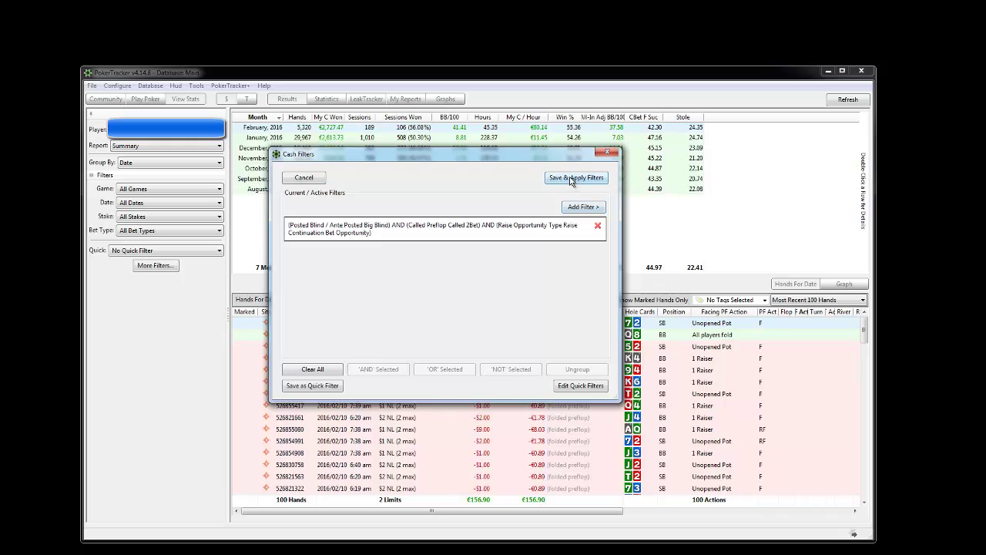
Save and apply the big-blind filter, and replay the listed A9 hand up to the opponent's flop bet
{"action": "left_click", "coordinate": [571, 178]}
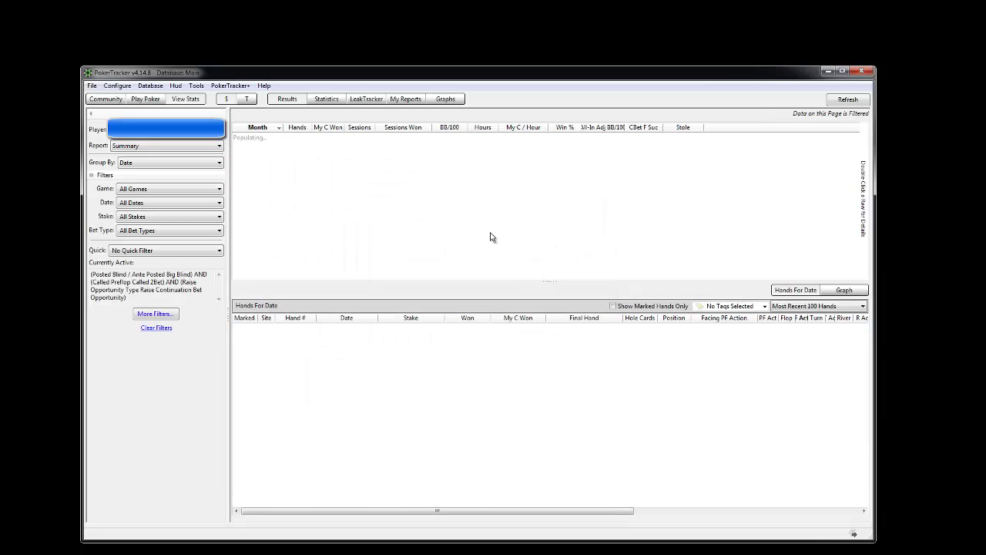
{"action": "mouse_move", "coordinate": [429, 245]}
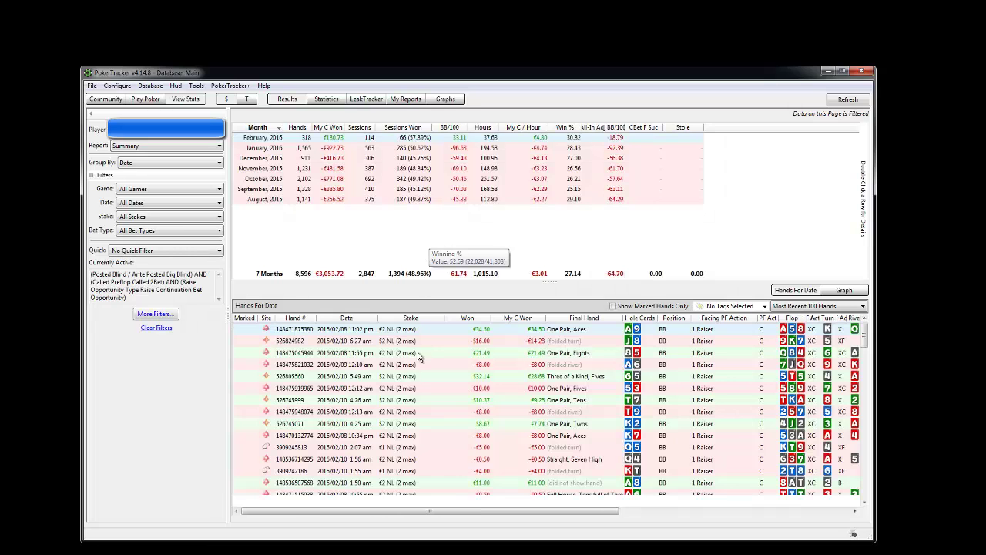
{"action": "right_click", "coordinate": [667, 333]}
{"action": "left_click", "coordinate": [716, 397]}
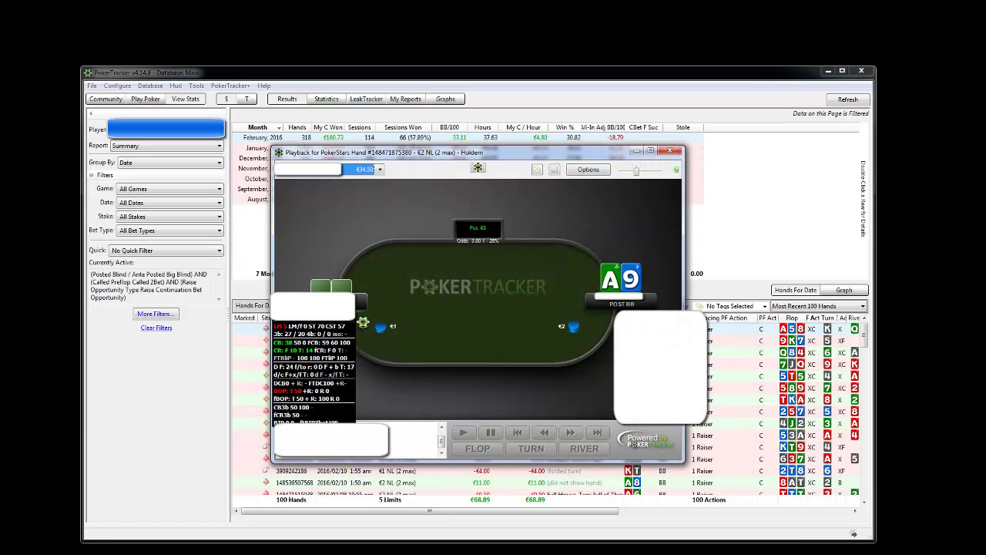
{"action": "left_click", "coordinate": [572, 433]}
{"action": "left_click", "coordinate": [578, 434]}
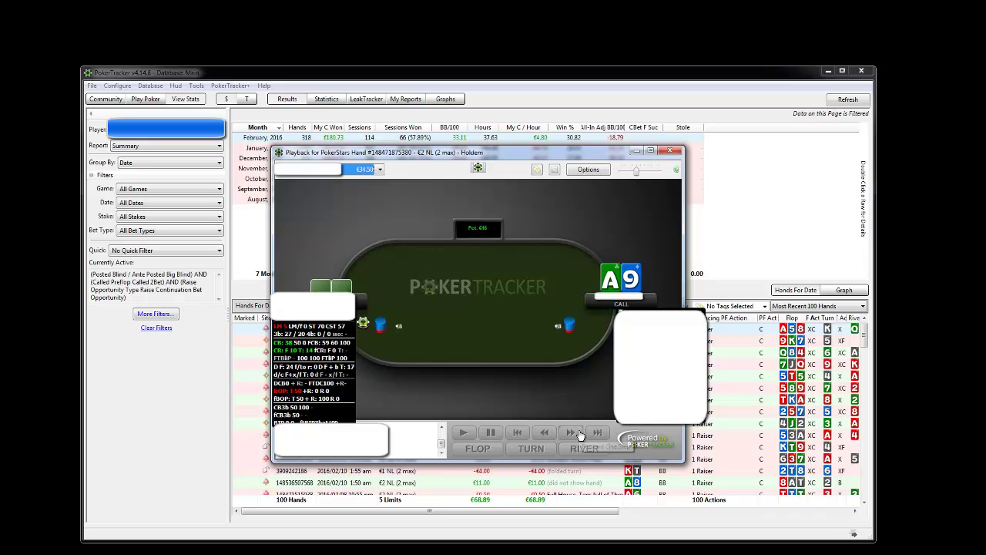
{"action": "left_click", "coordinate": [579, 436]}
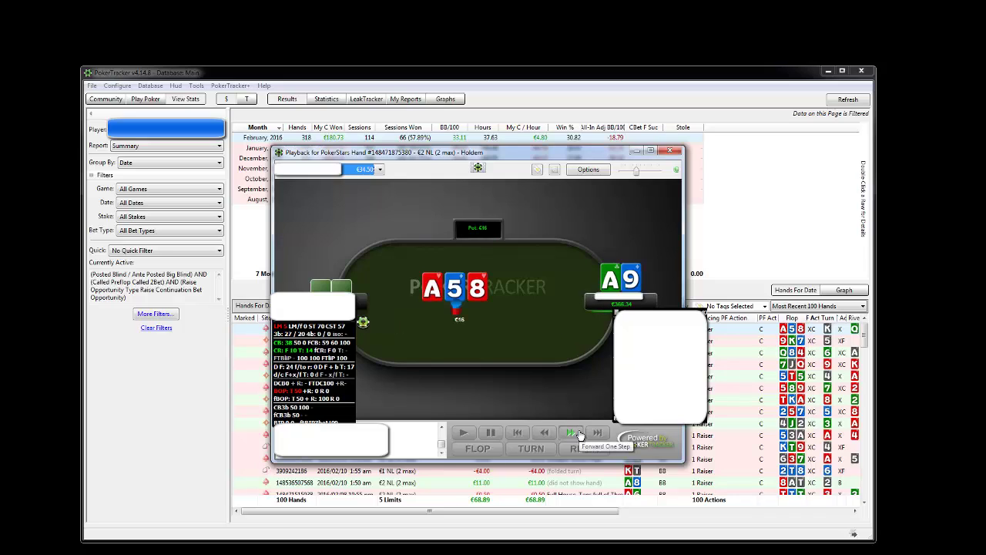
{"action": "left_click", "coordinate": [579, 436]}
{"action": "left_click", "coordinate": [579, 434]}
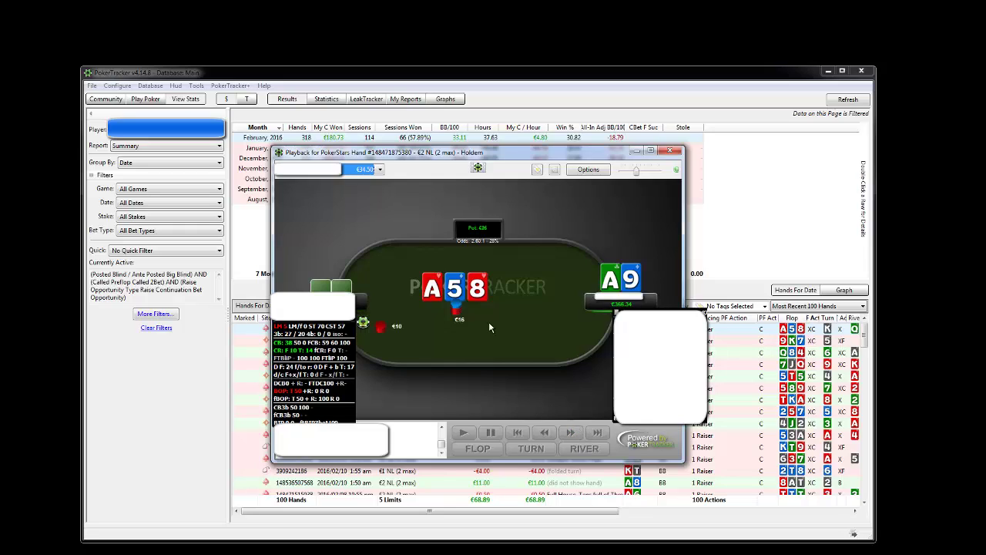
{"action": "left_click", "coordinate": [670, 150]}
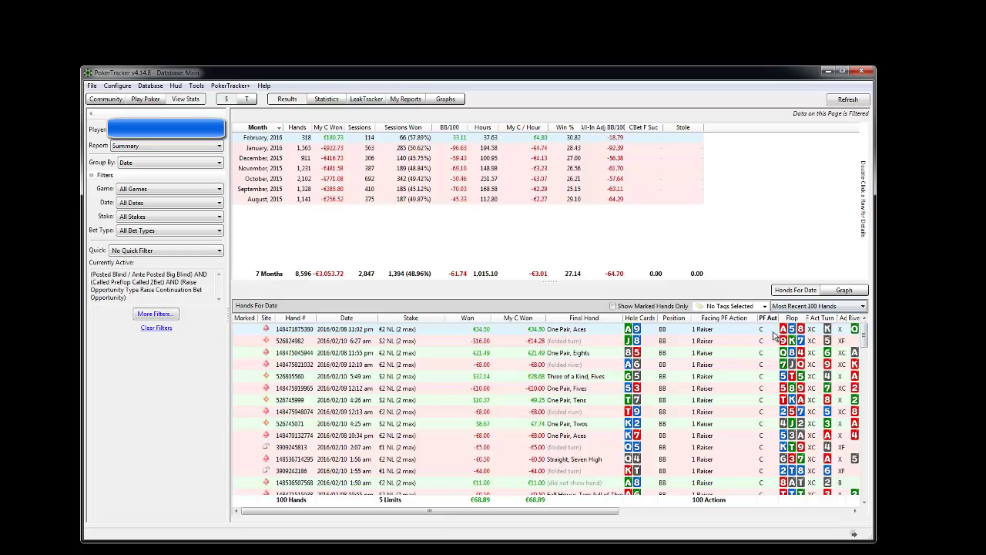
Sort the list of filtered hands by Facing PF Action
{"action": "left_click", "coordinate": [670, 319]}
{"action": "left_click", "coordinate": [729, 319]}
{"action": "left_click_drag", "start_coordinate": [569, 511], "coordinate": [473, 380]}
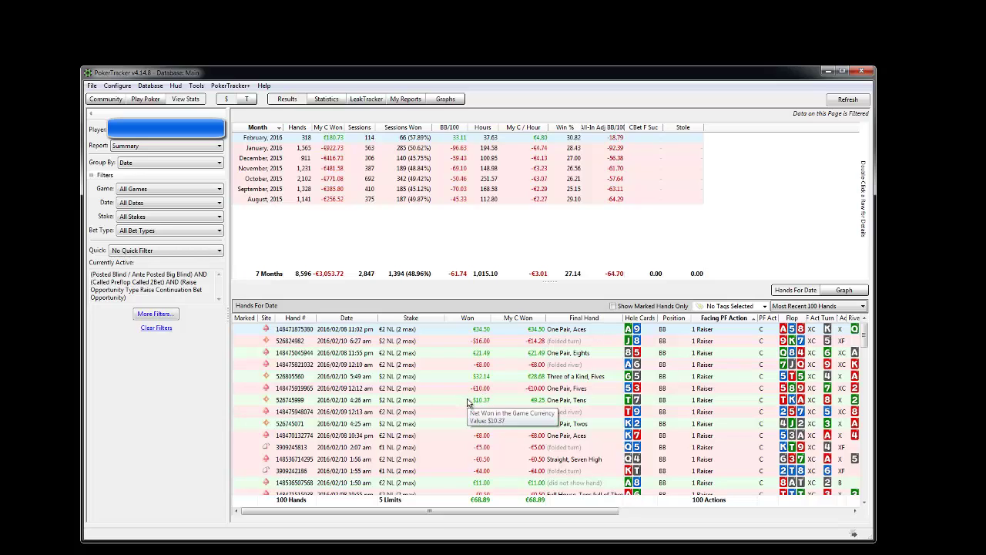
Reopen the active cash filter to add another condition and show the flop actions and opportunities
{"action": "left_click", "coordinate": [174, 317]}
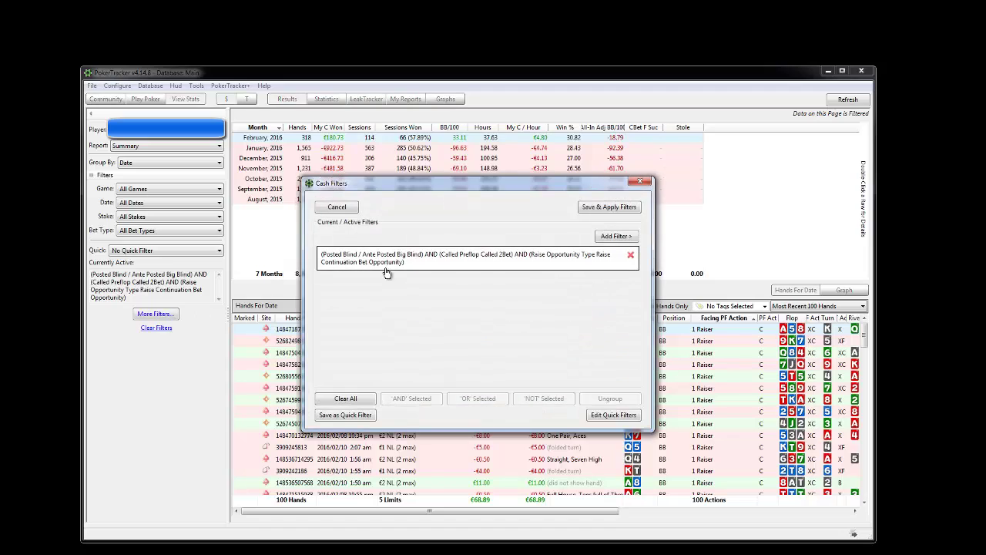
{"action": "left_click", "coordinate": [616, 237]}
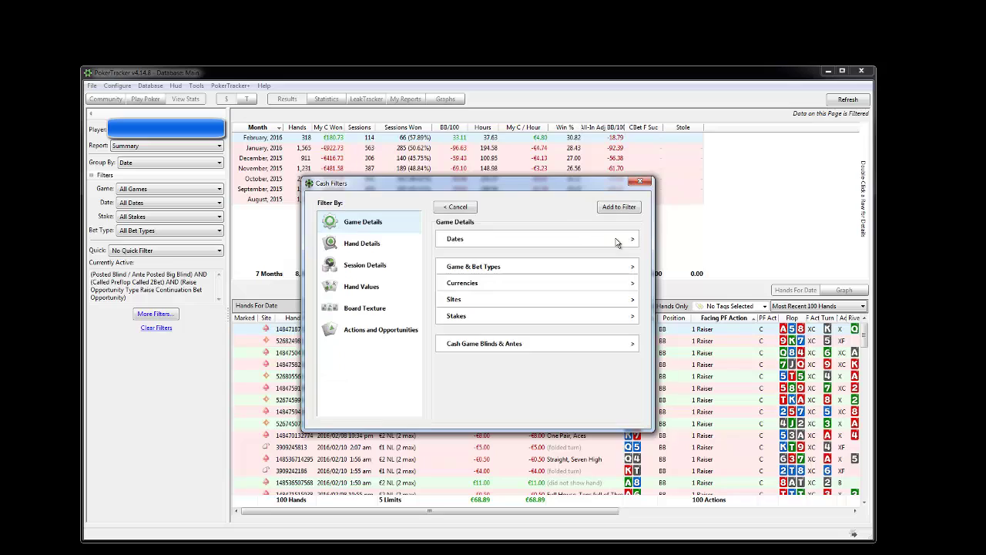
{"action": "left_click", "coordinate": [390, 330]}
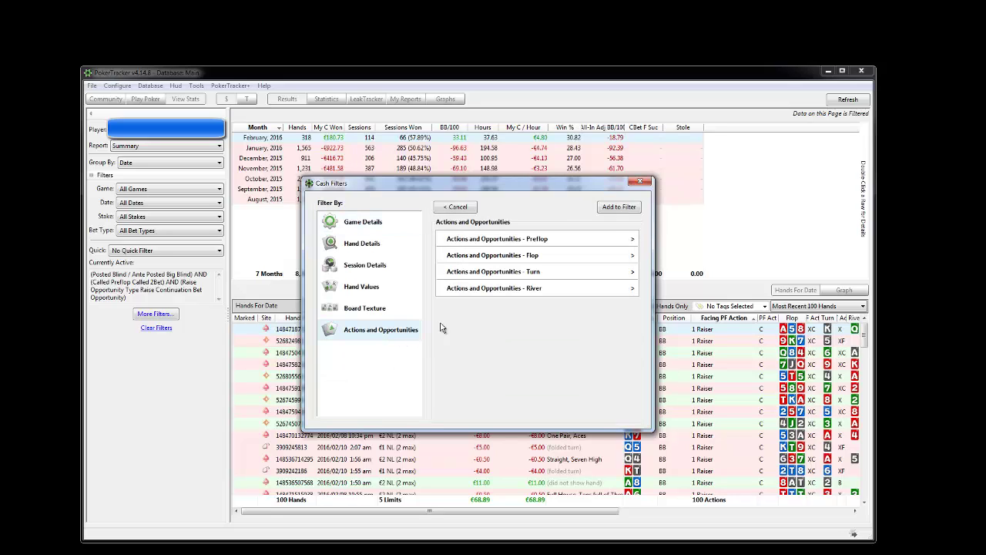
{"action": "left_click", "coordinate": [534, 256]}
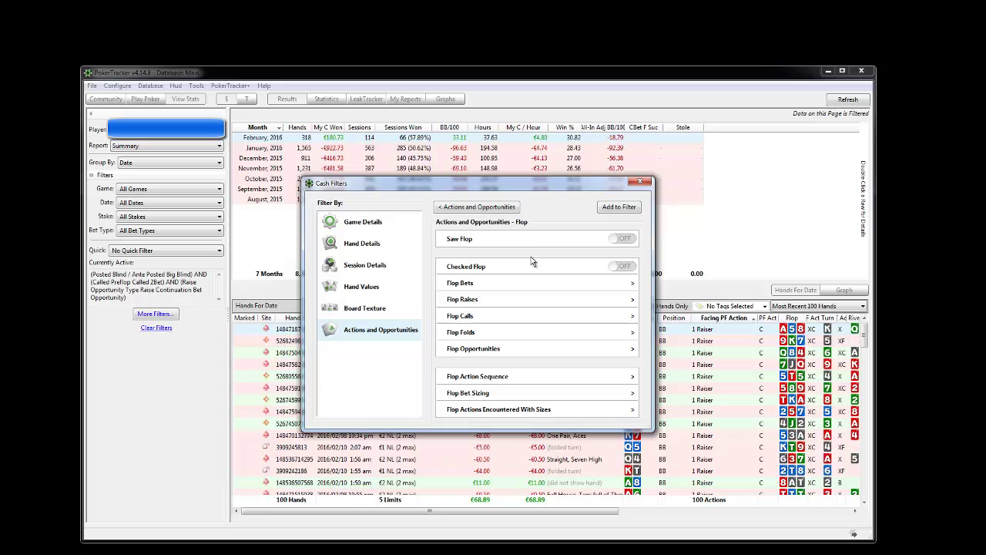
{"action": "left_click", "coordinate": [553, 395]}
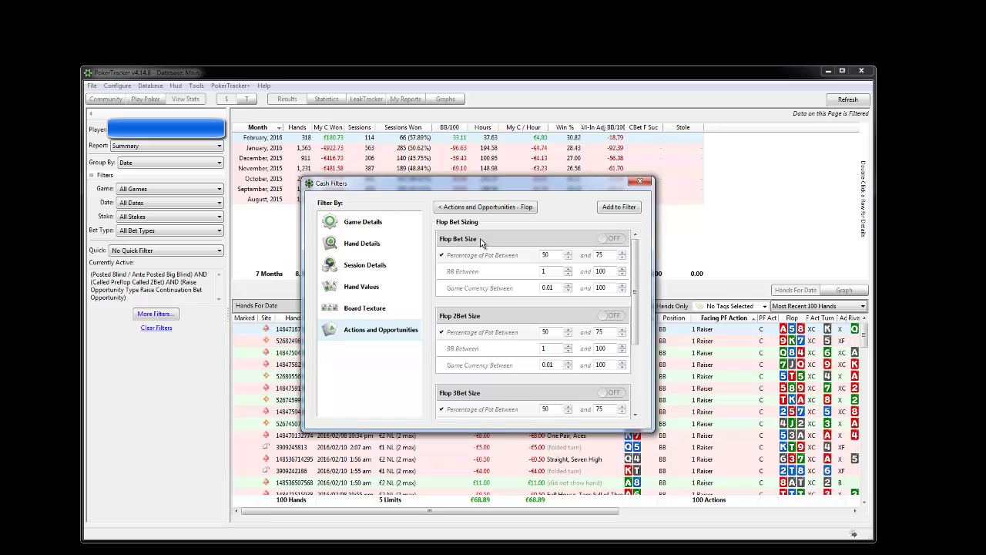
{"action": "left_click", "coordinate": [497, 208]}
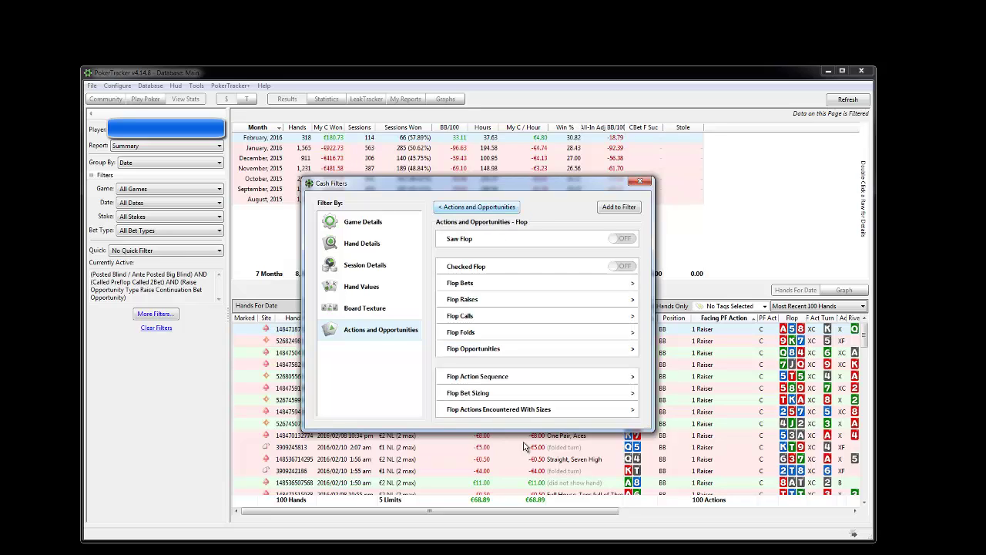
{"action": "left_click", "coordinate": [486, 392]}
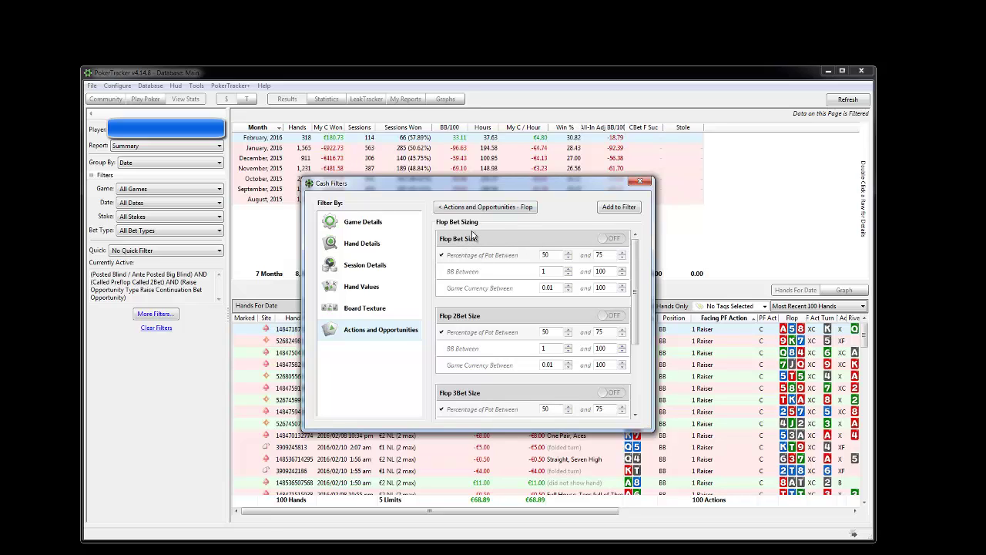
{"action": "left_click", "coordinate": [481, 209]}
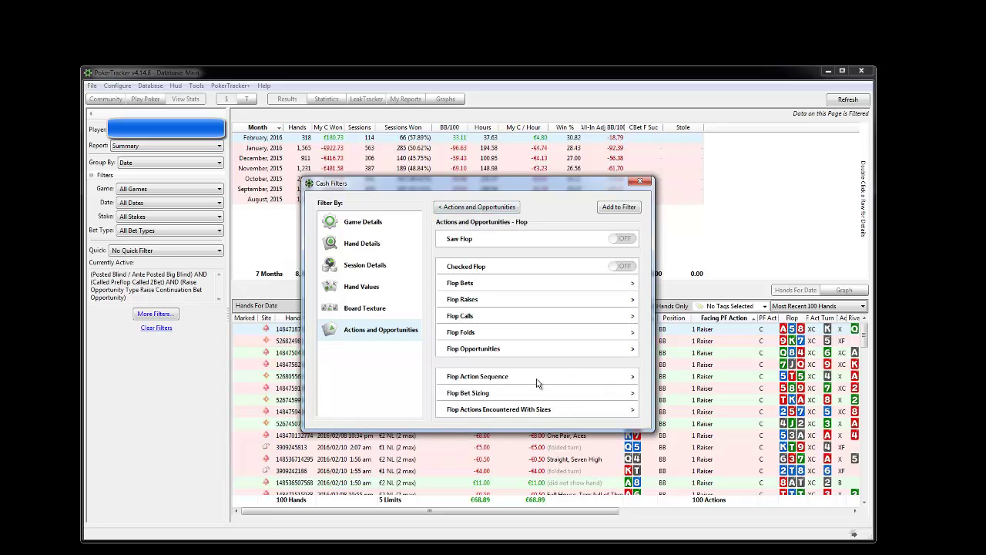
{"action": "left_click", "coordinate": [495, 400]}
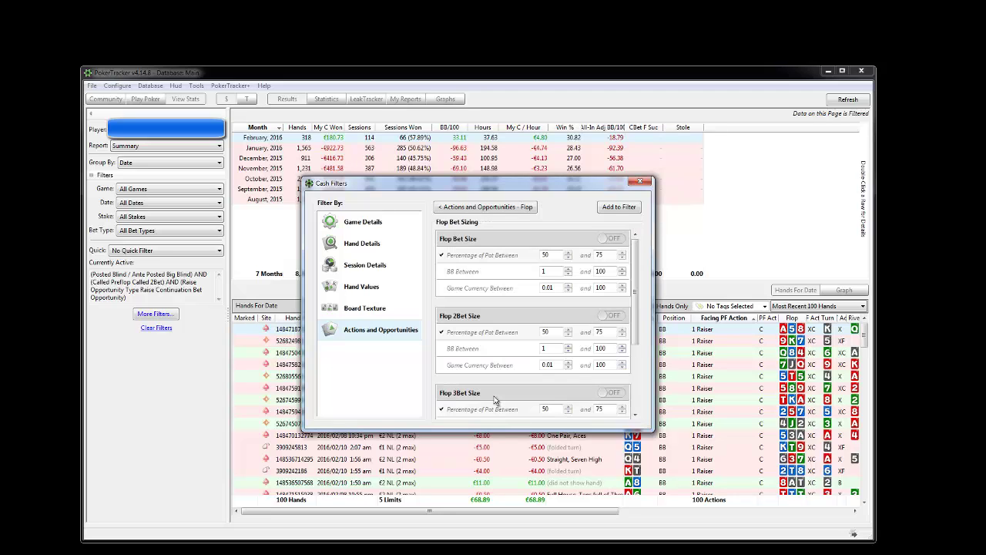
{"action": "left_click", "coordinate": [516, 257]}
{"action": "double_click", "coordinate": [558, 255]}
{"action": "key", "text": "Tab"}
{"action": "key", "text": "Tab"}
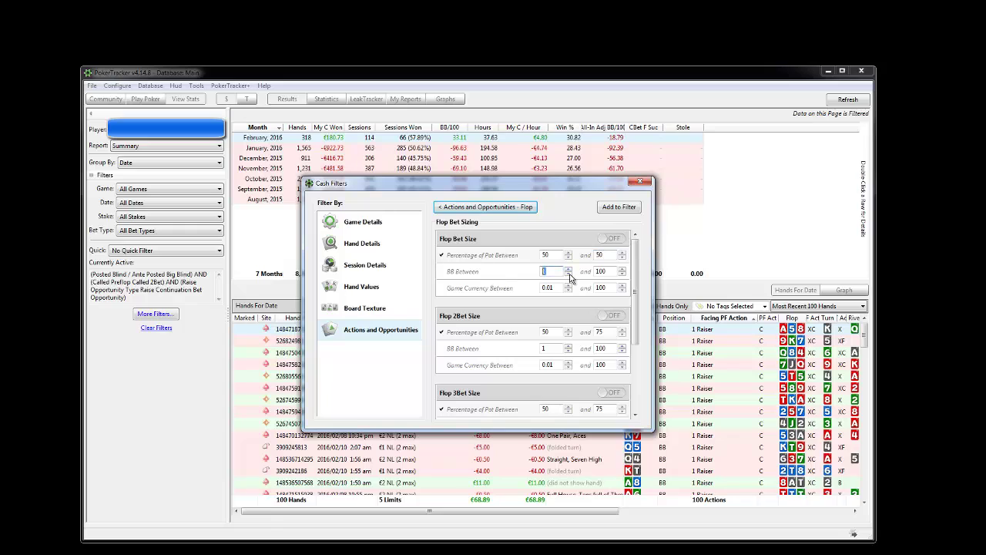
{"action": "type", "text": "10"}
{"action": "key", "text": "Tab"}
{"action": "type", "text": "10"}
{"action": "left_click", "coordinate": [486, 206]}
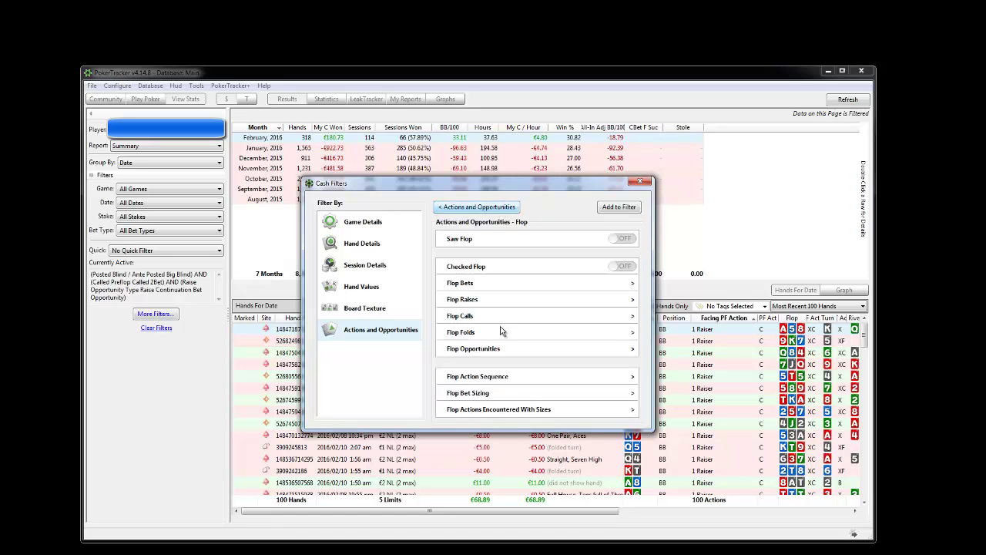
Under Flop Actions Encountered With Sizes, enable Flop Bet Between and calculate sizes in Percentage of the Pot
{"action": "left_click", "coordinate": [537, 409]}
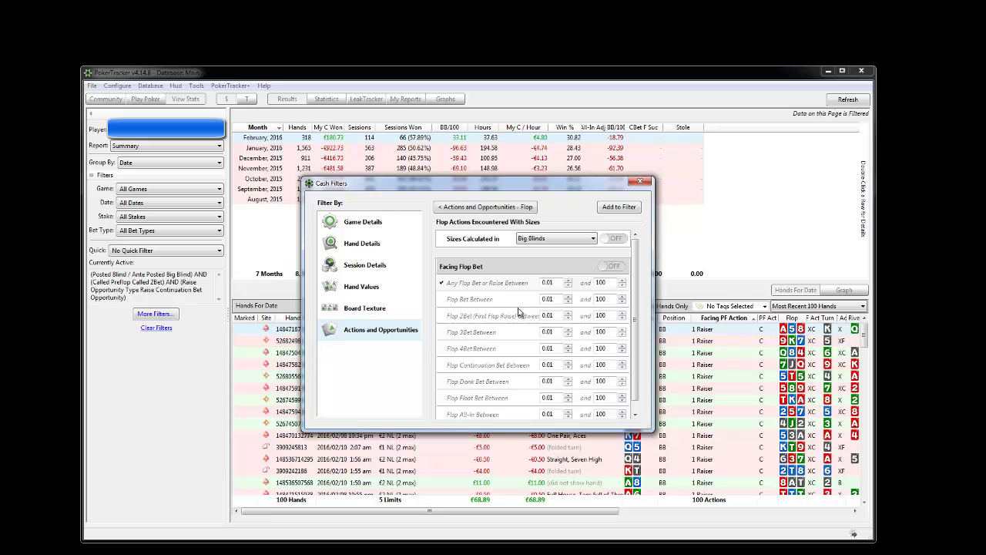
{"action": "left_click", "coordinate": [472, 301]}
{"action": "left_click", "coordinate": [587, 239]}
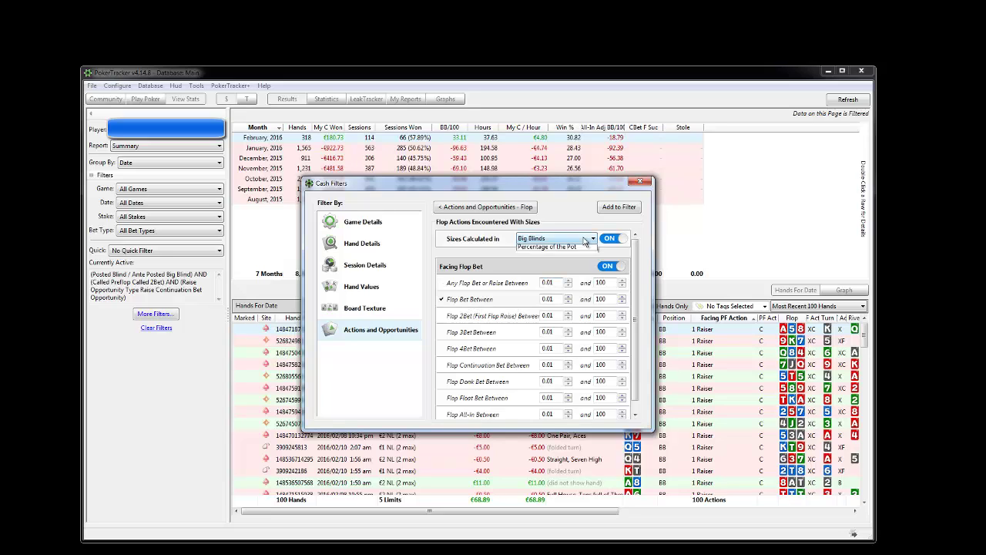
{"action": "left_click", "coordinate": [561, 259]}
Set the faced flop bet range to between 70 and 80, add it to the active filter and apply the filters
{"action": "double_click", "coordinate": [557, 299]}
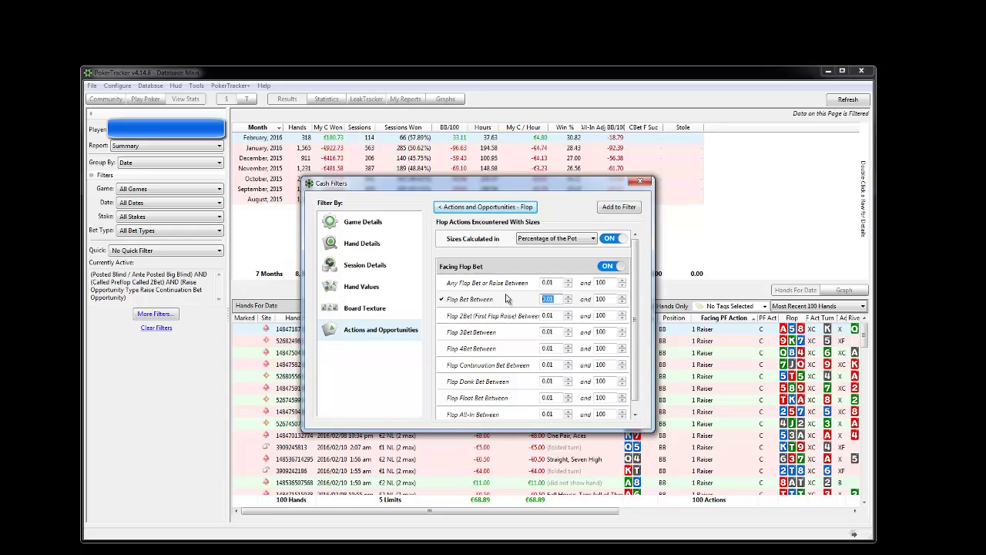
{"action": "type", "text": "70"}
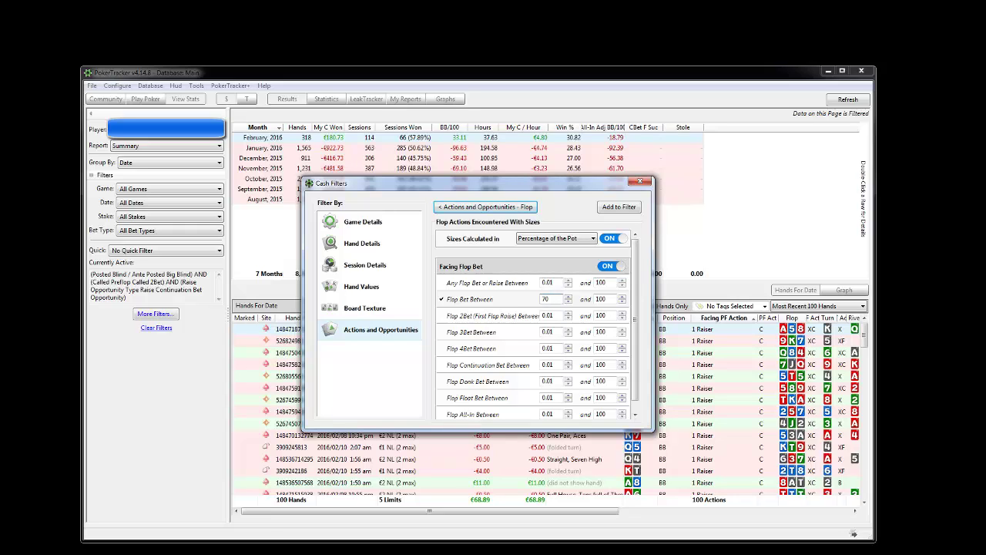
{"action": "left_click", "coordinate": [622, 302]}
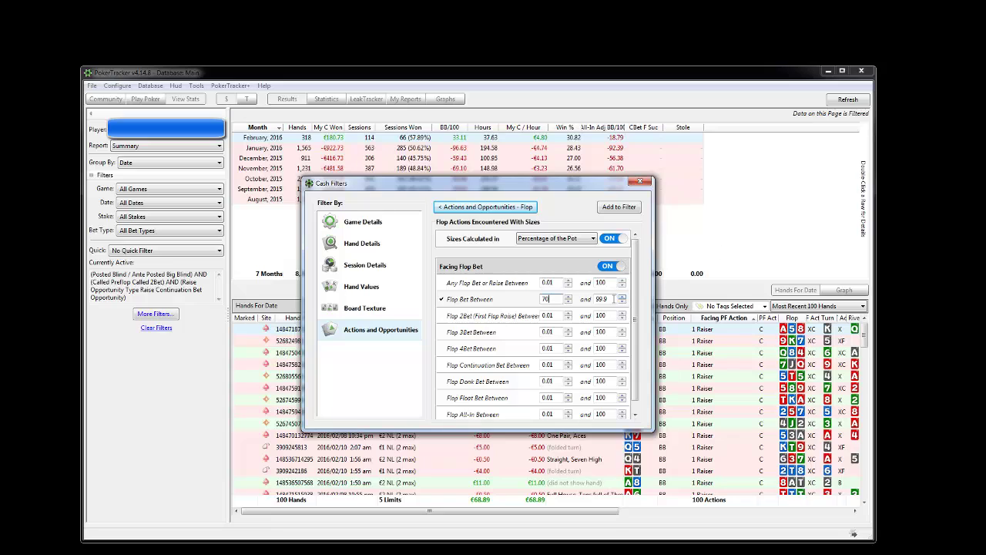
{"action": "key", "text": "Tab"}
{"action": "type", "text": "80"}
{"action": "left_click", "coordinate": [607, 207]}
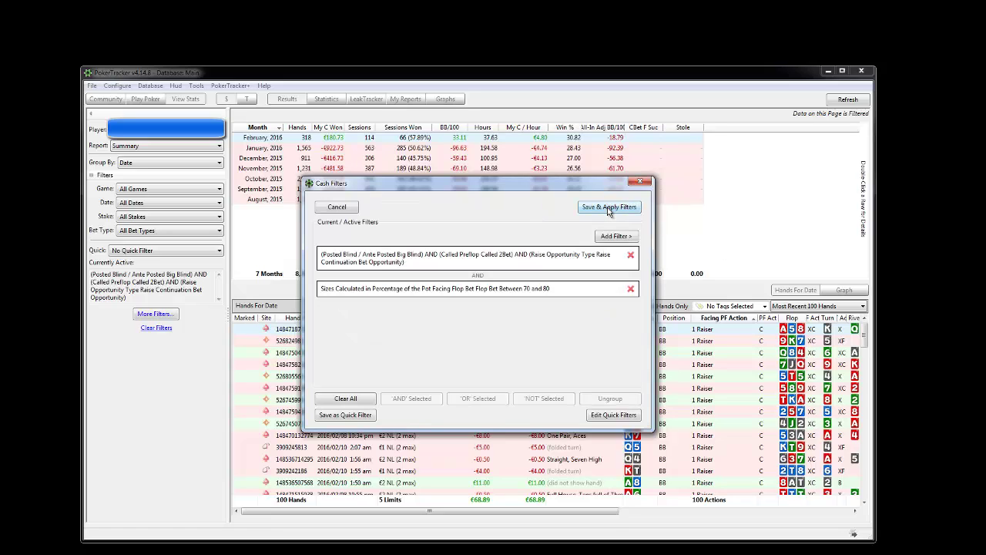
{"action": "left_click", "coordinate": [608, 208]}
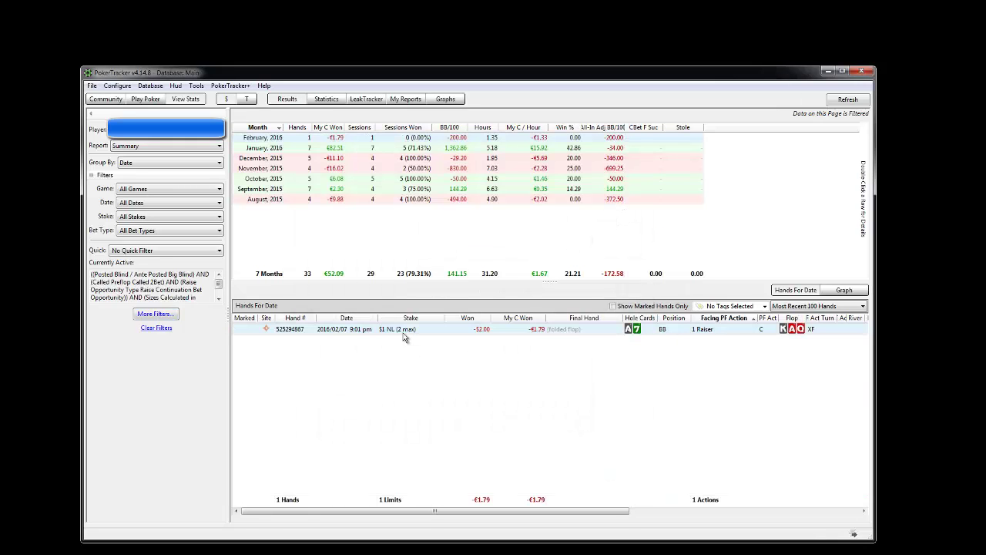
Replay the February 2016 hand A7 up to the flop bet to check its size, and close the replayer
{"action": "right_click", "coordinate": [403, 332]}
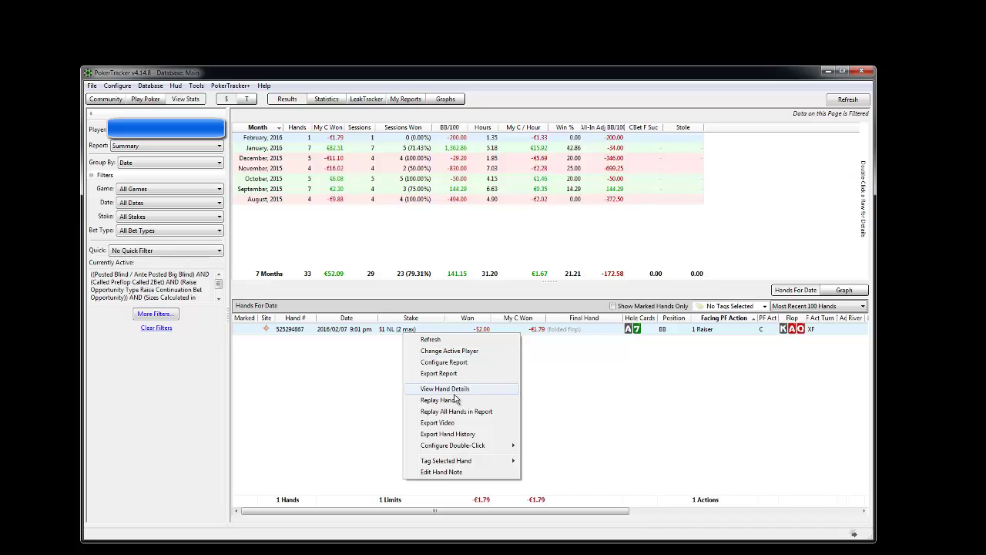
{"action": "left_click", "coordinate": [454, 397]}
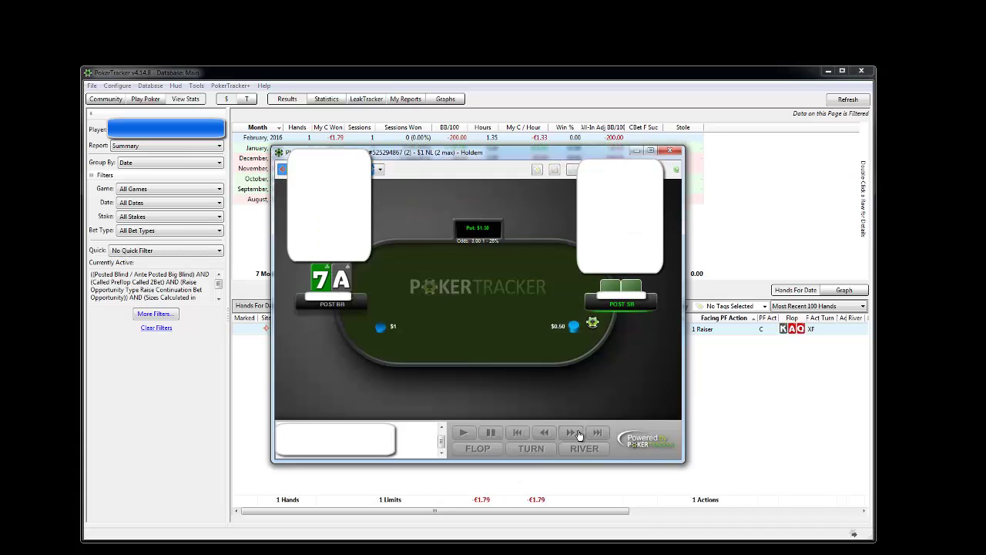
{"action": "left_click", "coordinate": [573, 432]}
{"action": "left_click", "coordinate": [574, 432]}
{"action": "left_click", "coordinate": [573, 432]}
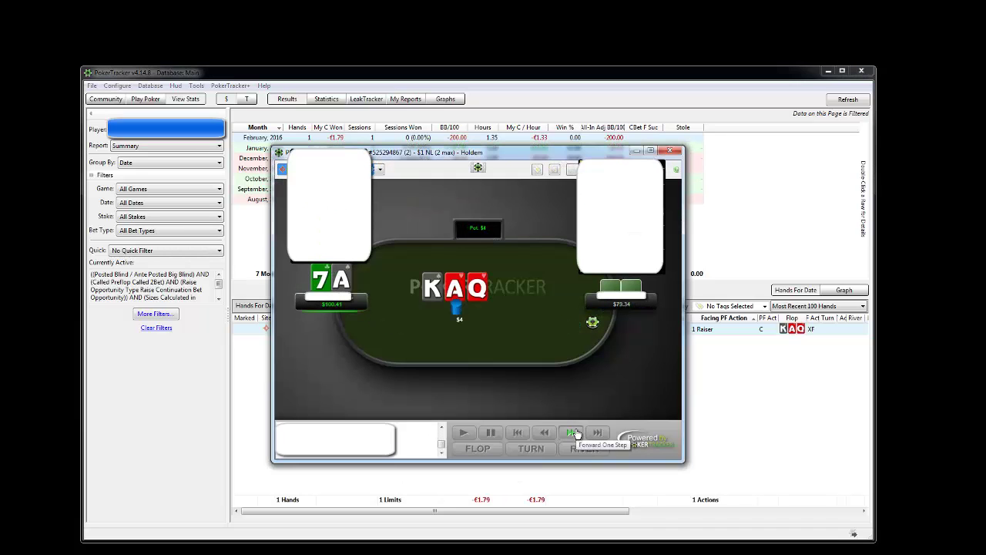
{"action": "left_click", "coordinate": [573, 433]}
{"action": "left_click", "coordinate": [573, 432]}
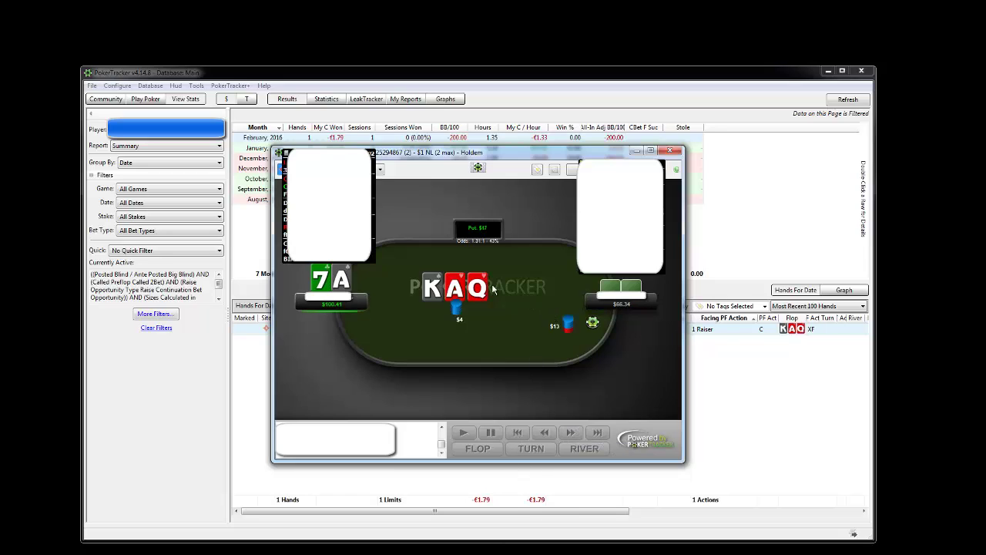
{"action": "left_click", "coordinate": [670, 150]}
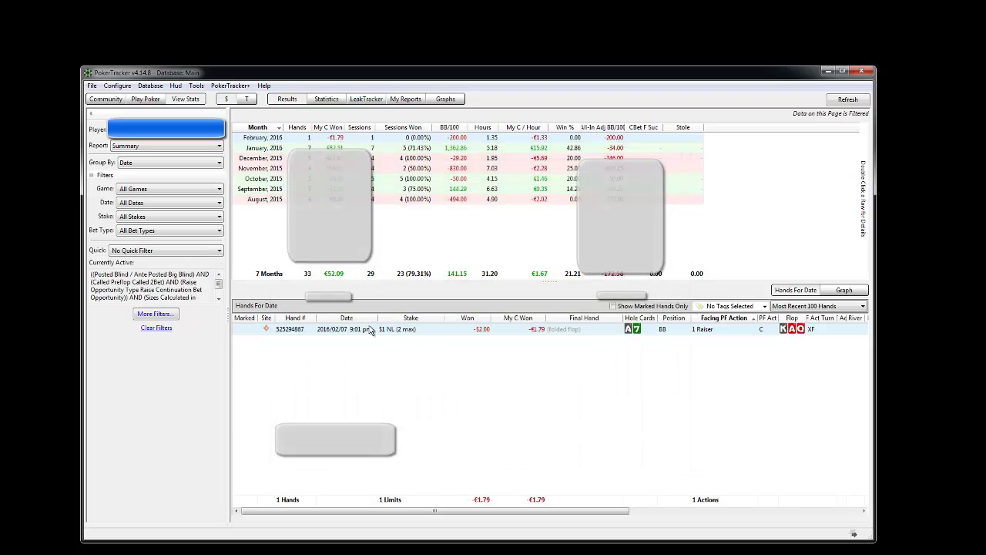
List the January 2016 hands, replay the J3 hand up to the flop bet to check its size, and close the replayer
{"action": "right_click", "coordinate": [342, 151]}
{"action": "right_click", "coordinate": [394, 367]}
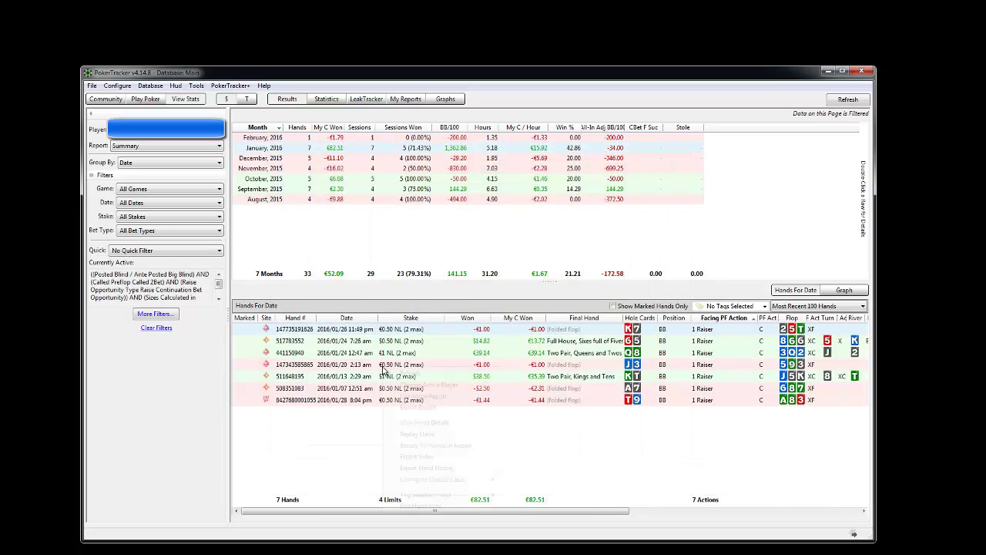
{"action": "left_click", "coordinate": [417, 433]}
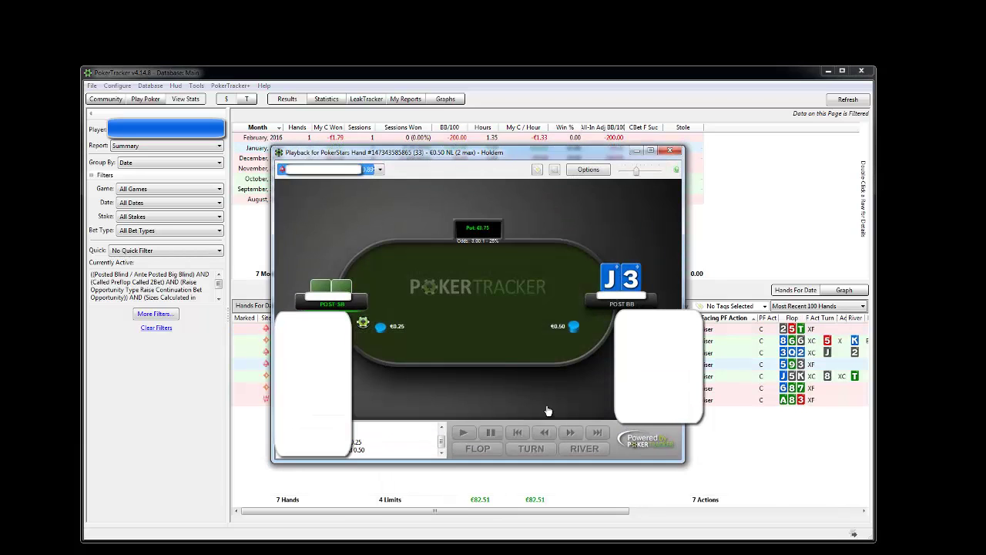
{"action": "left_click", "coordinate": [570, 433]}
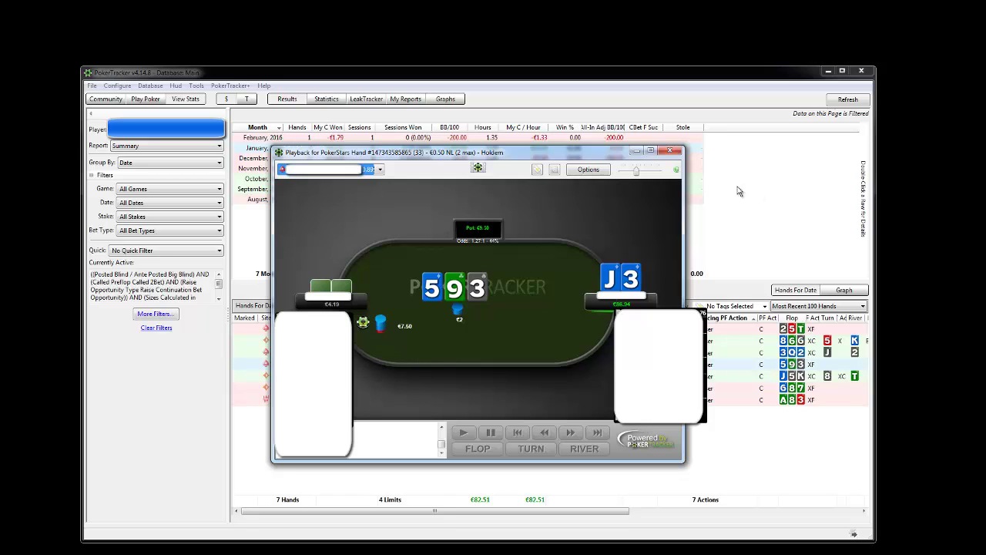
{"action": "left_click", "coordinate": [676, 154]}
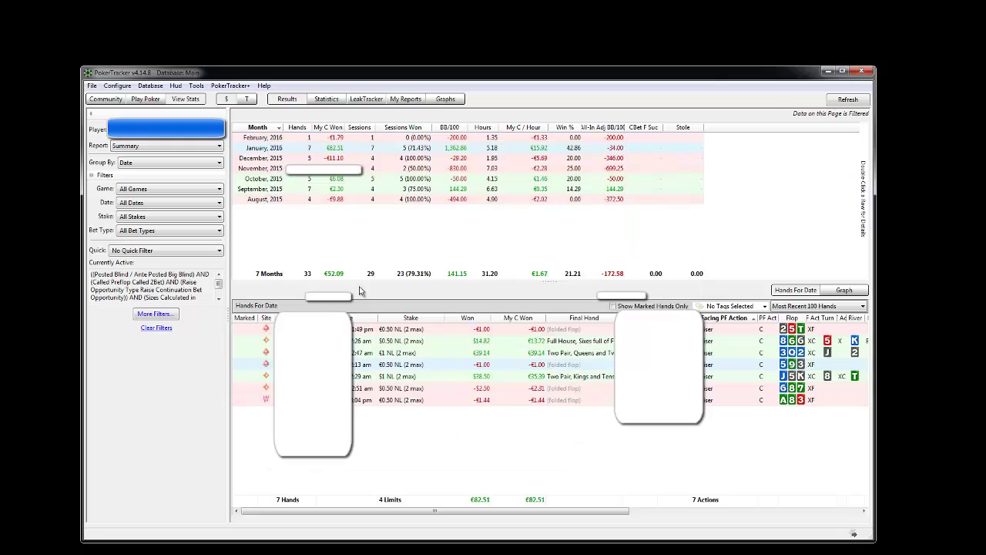
Open the list of active cash filters and bring up the calculator beside it
{"action": "left_click", "coordinate": [155, 314]}
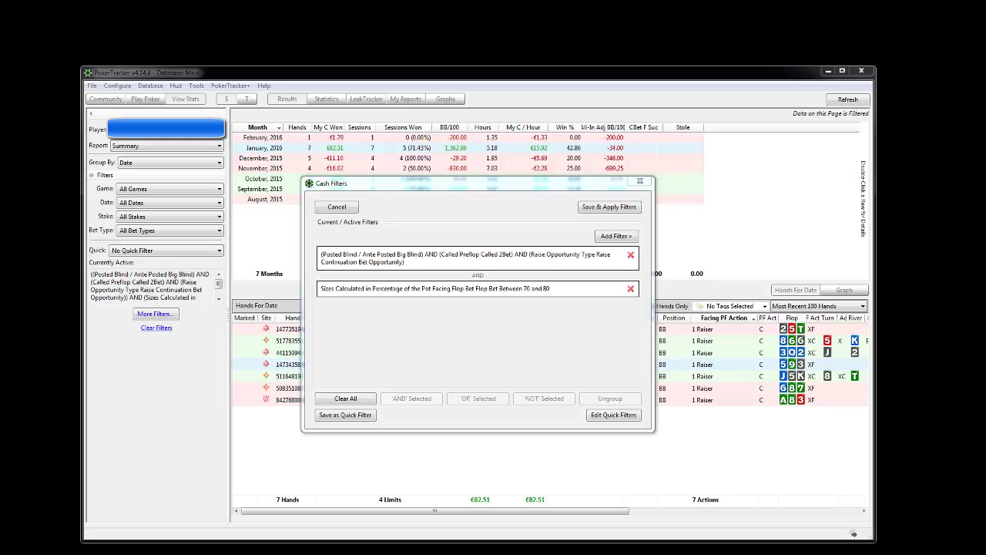
{"action": "left_click_drag", "start_coordinate": [462, 253], "coordinate": [147, 192]}
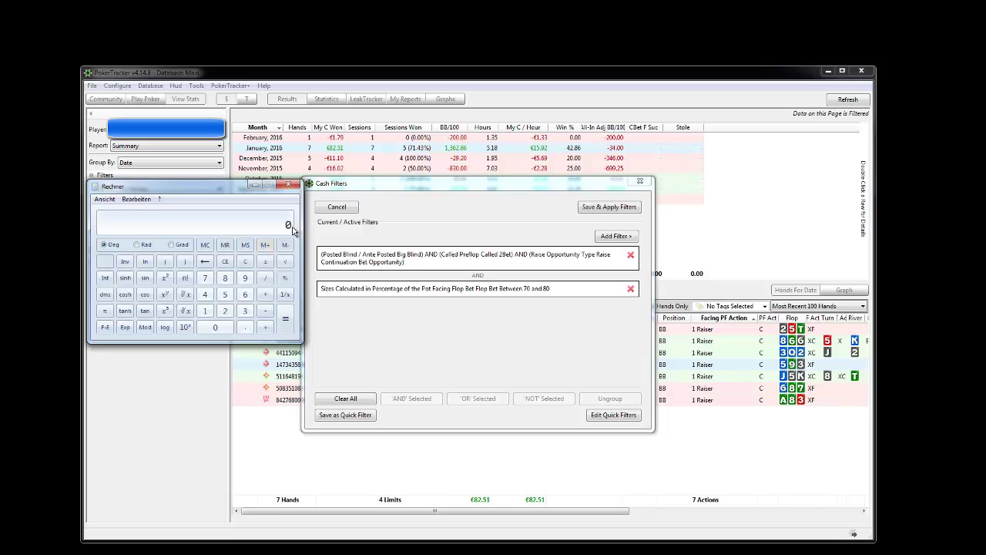
{"action": "left_click", "coordinate": [205, 311]}
{"action": "left_click", "coordinate": [216, 330]}
{"action": "left_click", "coordinate": [215, 330]}
{"action": "left_click", "coordinate": [207, 312]}
{"action": "left_click", "coordinate": [204, 262]}
{"action": "left_click", "coordinate": [245, 261]}
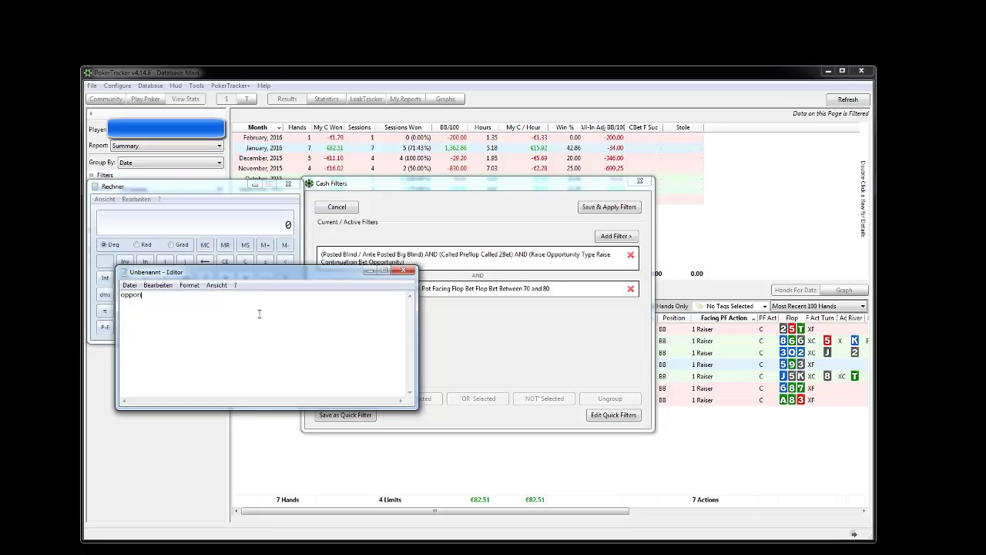
Write the formula "opponets bet / pot + opponents bet" in a text editor note and place the note below the calculator
{"action": "type", "text": "bet / pot + opponents bet"}
{"action": "left_click_drag", "start_coordinate": [213, 275], "coordinate": [145, 366]}
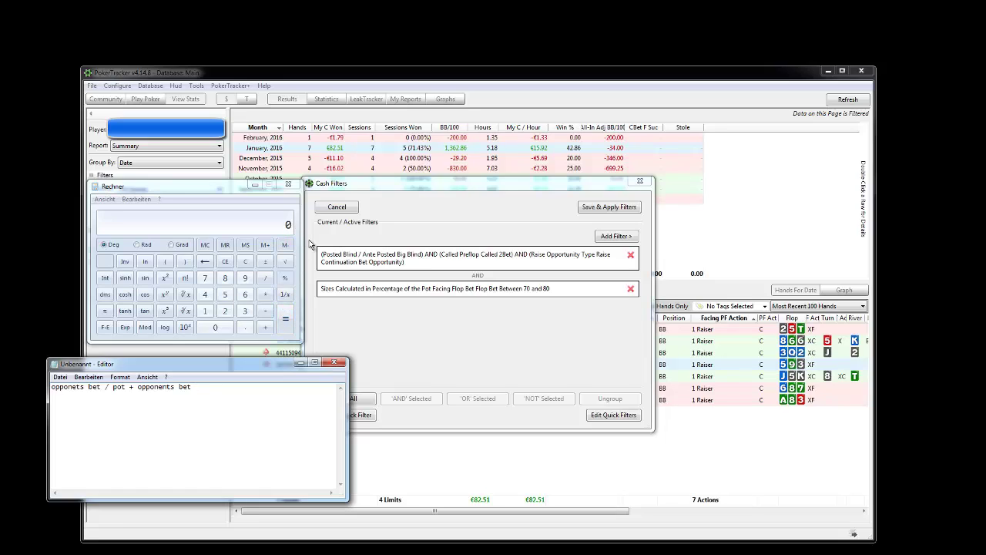
Calculate 66 divided by 166 for a two-thirds-pot bet and close the calculator
{"action": "double_click", "coordinate": [245, 295]}
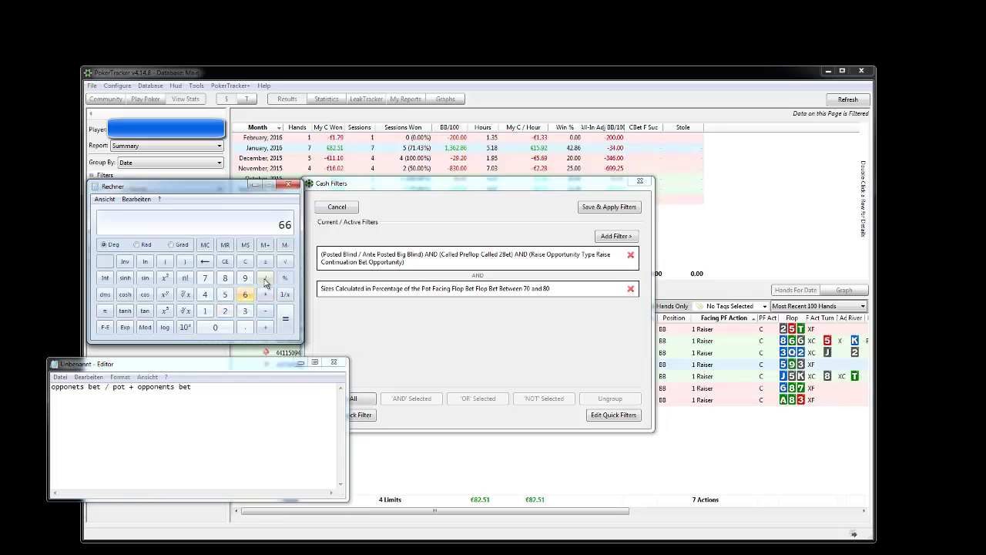
{"action": "left_click", "coordinate": [265, 282]}
{"action": "type", "text": "166"}
{"action": "left_click", "coordinate": [285, 322]}
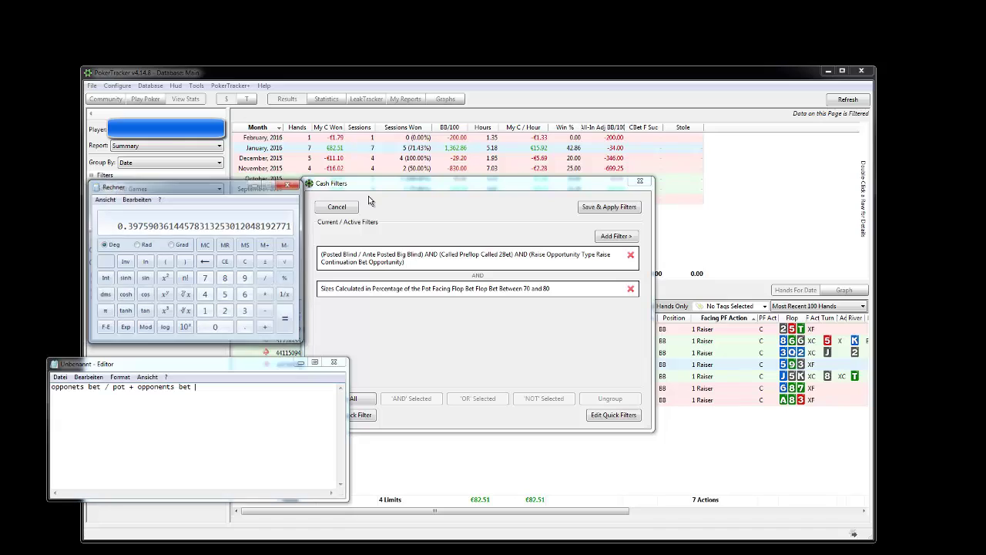
{"action": "left_click", "coordinate": [289, 186]}
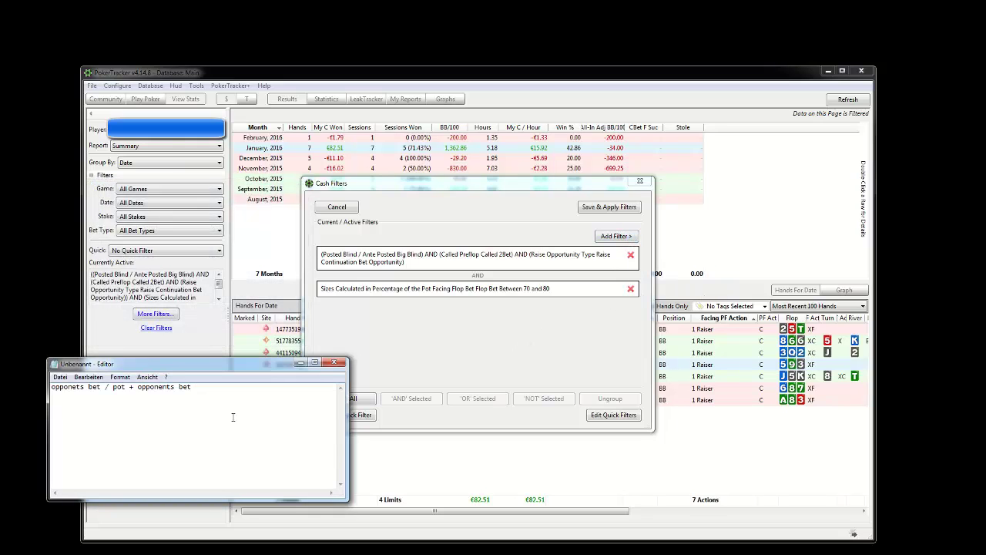
Move the formula note aside, reopen the calculator and calculate 70 divided by 170
{"action": "left_click_drag", "start_coordinate": [269, 366], "coordinate": [185, 355]}
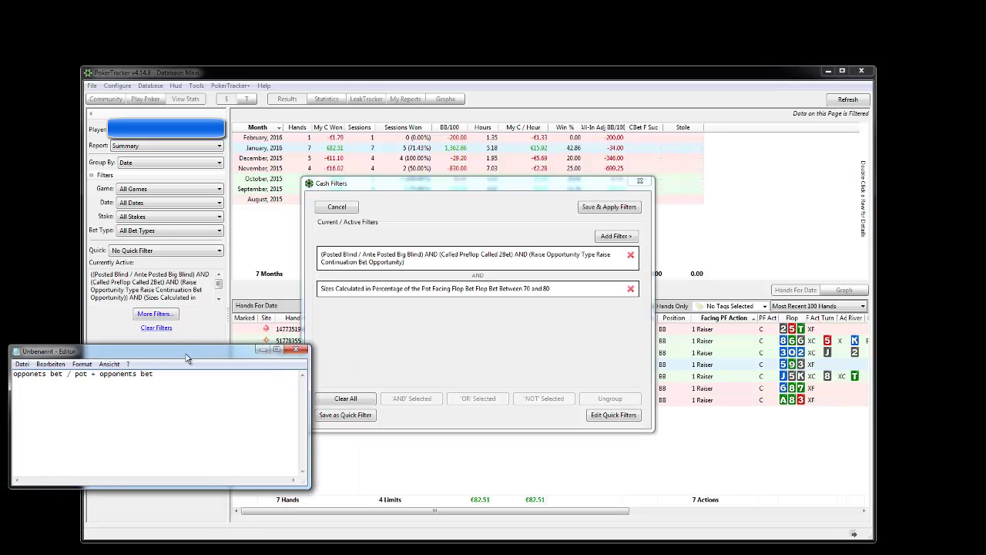
{"action": "key", "text": "alt+Tab"}
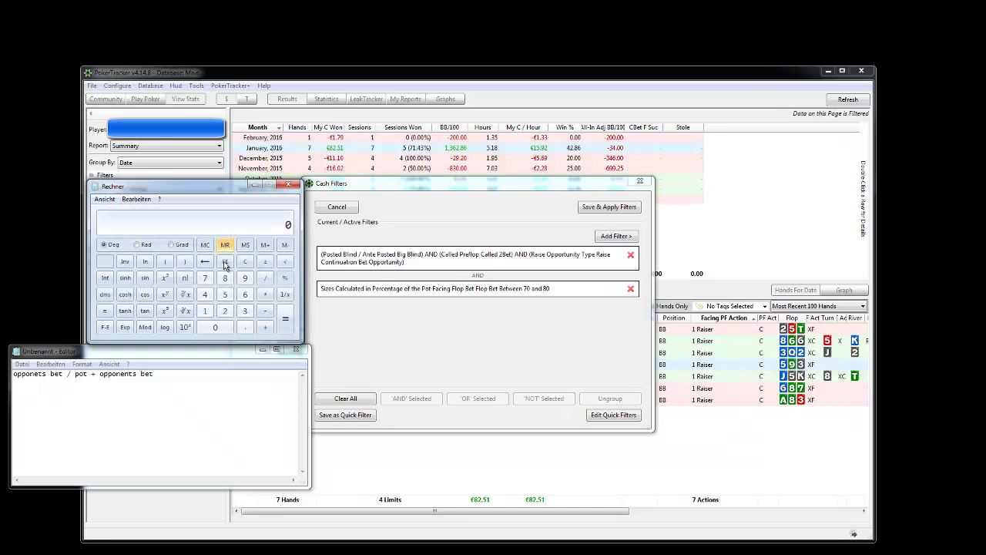
{"action": "left_click", "coordinate": [205, 278]}
{"action": "left_click", "coordinate": [214, 327]}
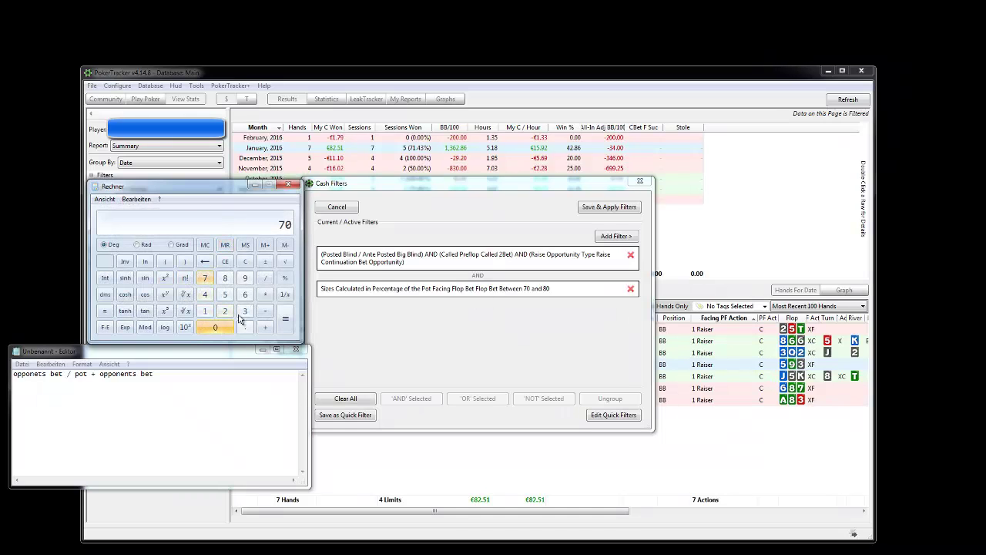
{"action": "left_click", "coordinate": [267, 280]}
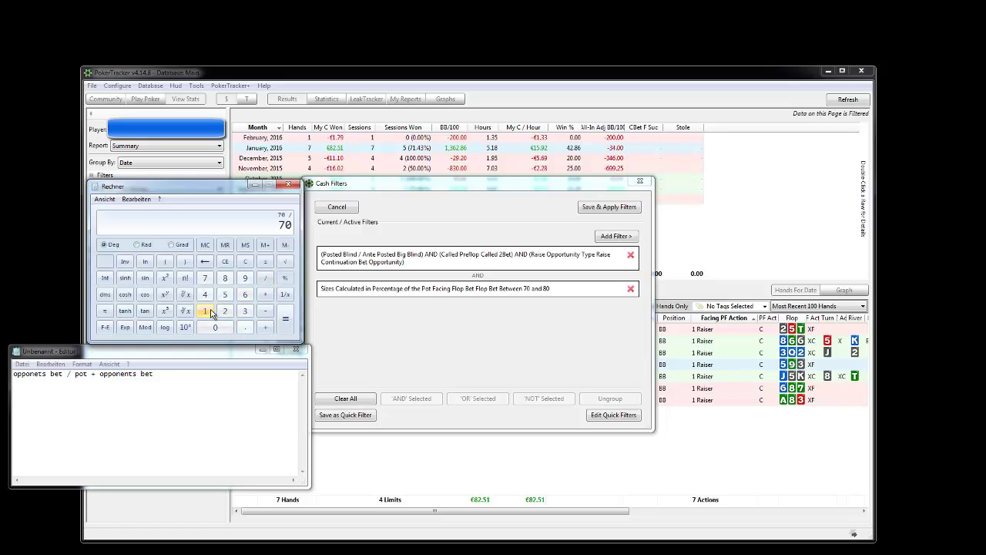
{"action": "left_click", "coordinate": [206, 311]}
{"action": "left_click", "coordinate": [205, 277]}
{"action": "left_click", "coordinate": [215, 326]}
{"action": "left_click", "coordinate": [285, 331]}
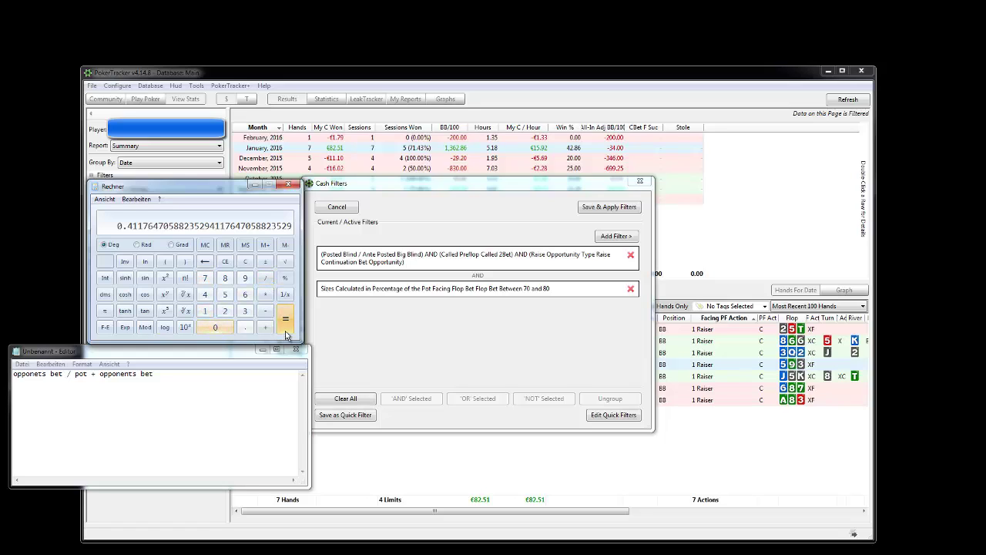
Clear the calculator, calculate 80 divided by 180 and close the calculator
{"action": "left_click", "coordinate": [245, 261]}
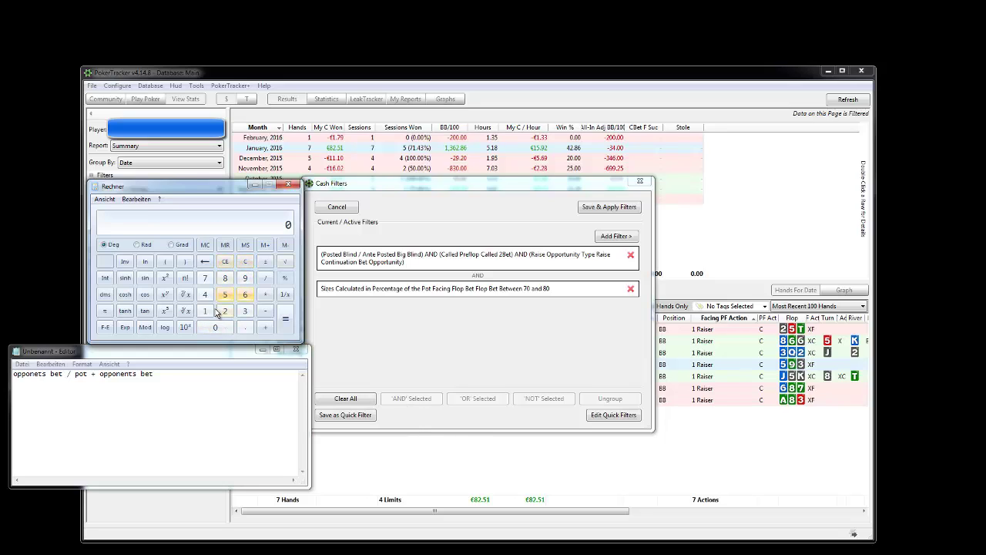
{"action": "left_click", "coordinate": [205, 311]}
{"action": "left_click", "coordinate": [205, 261]}
{"action": "left_click", "coordinate": [225, 278]}
{"action": "left_click", "coordinate": [217, 326]}
{"action": "left_click", "coordinate": [266, 278]}
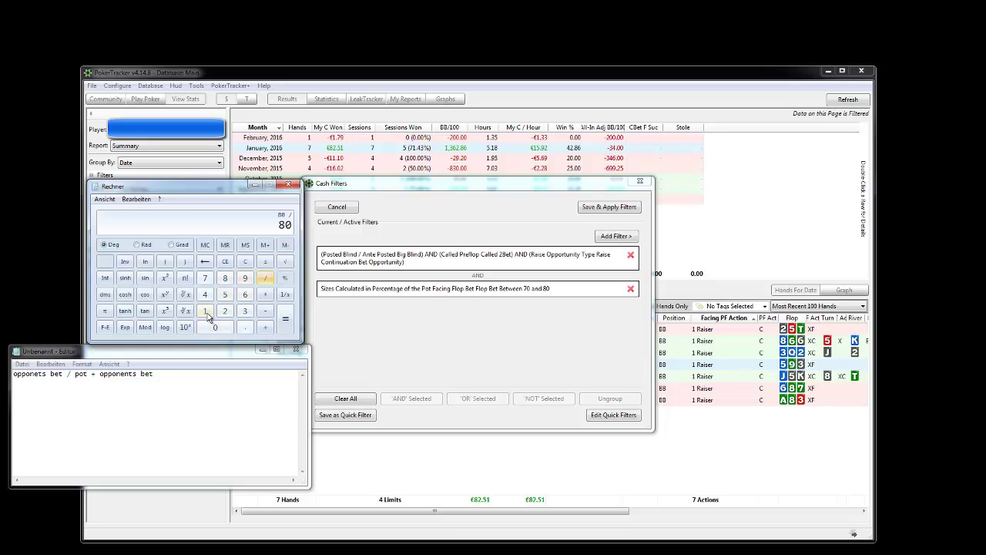
{"action": "left_click", "coordinate": [205, 310]}
{"action": "left_click", "coordinate": [225, 278]}
{"action": "left_click", "coordinate": [214, 327]}
{"action": "left_click", "coordinate": [285, 318]}
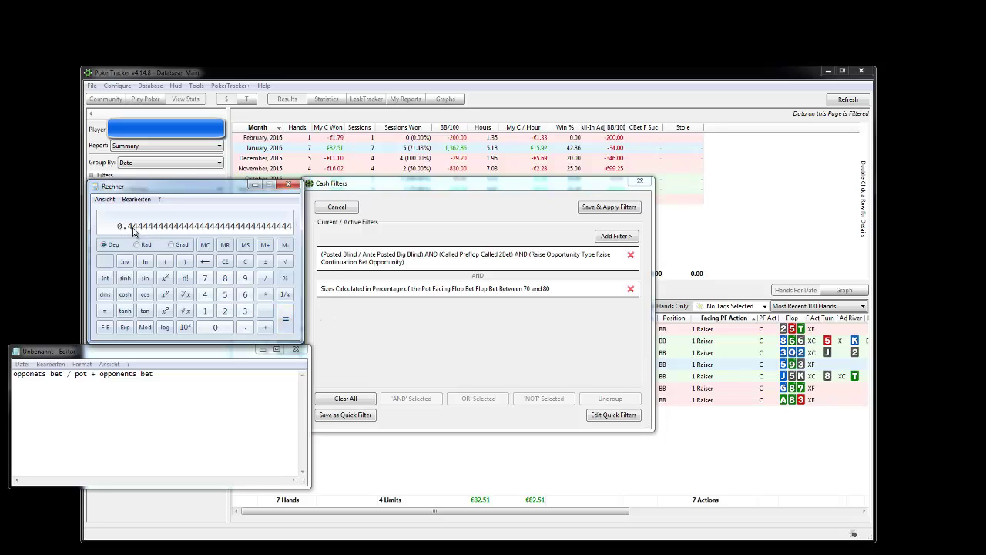
{"action": "left_click", "coordinate": [291, 188]}
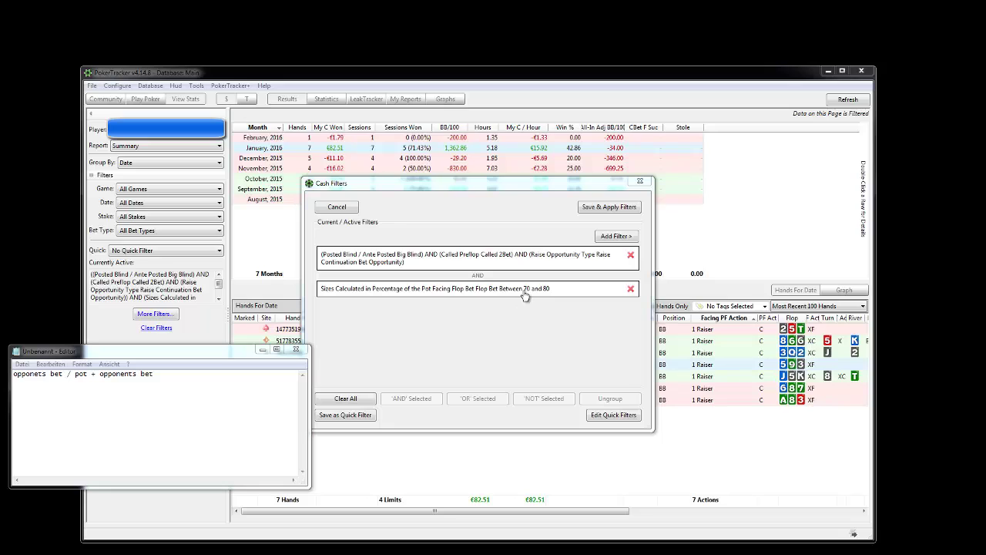
Remove the 70 to 80 flop bet condition and open Flop Actions Encountered With Sizes for a new filter
{"action": "left_click", "coordinate": [631, 289]}
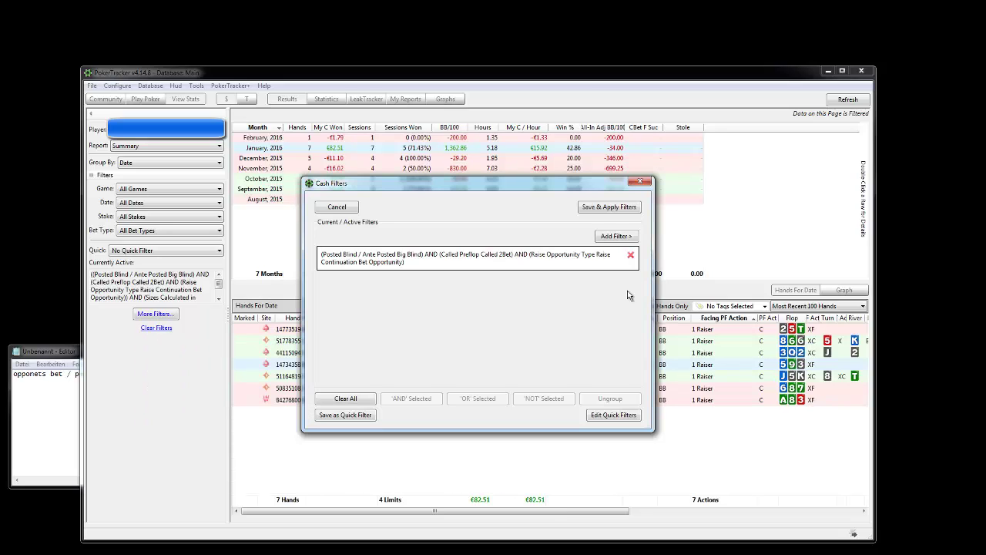
{"action": "left_click", "coordinate": [614, 237]}
{"action": "left_click", "coordinate": [402, 328]}
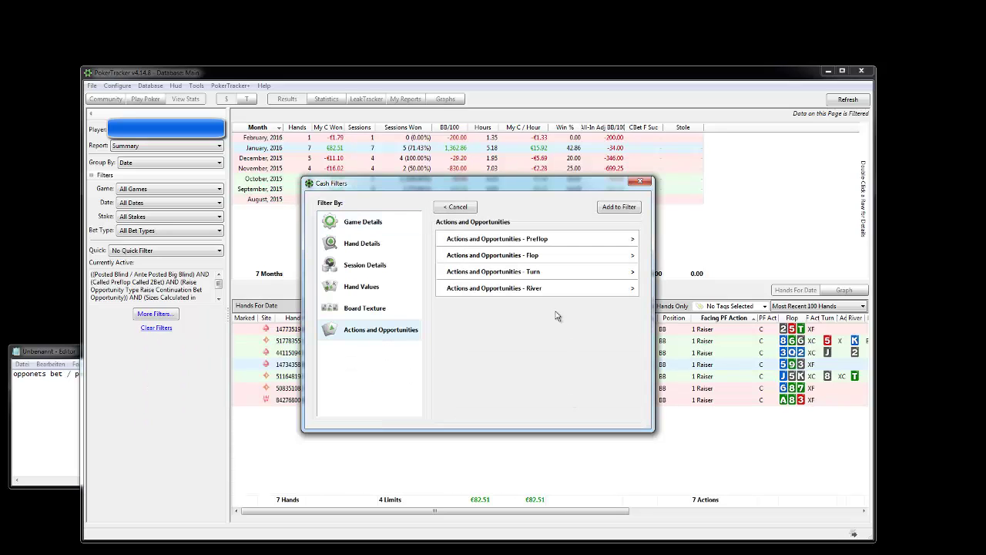
{"action": "left_click", "coordinate": [545, 255]}
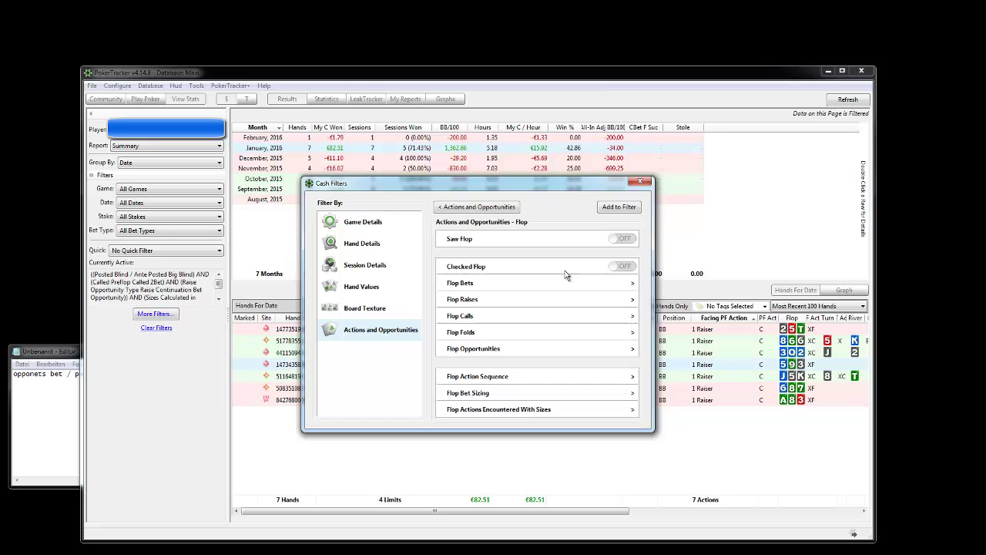
{"action": "left_click", "coordinate": [513, 414]}
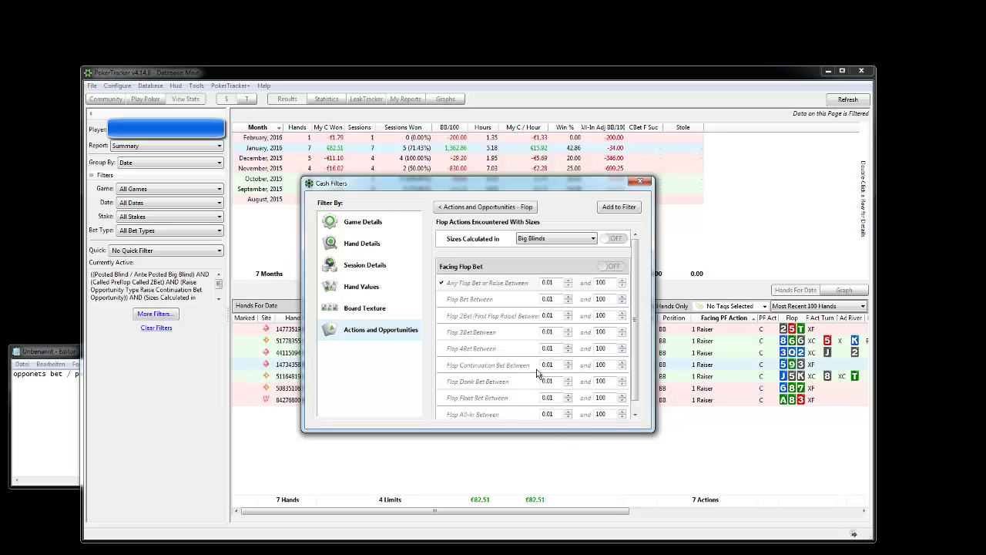
Set Flop Bet Between to 41 and 45 in Percentage of the Pot, add it to the filter and apply the filters
{"action": "left_click", "coordinate": [483, 302]}
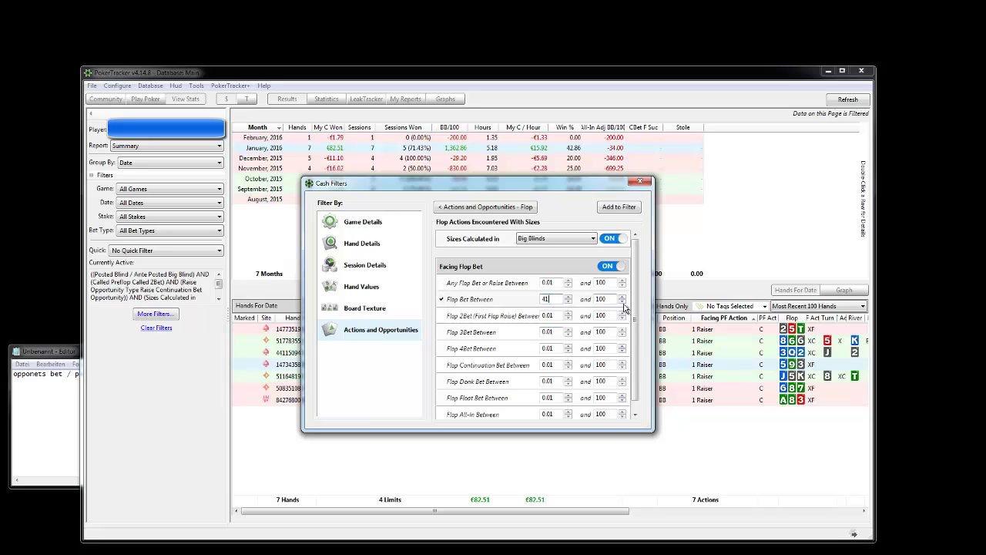
{"action": "key", "text": "Tab"}
{"action": "left_click", "coordinate": [559, 241]}
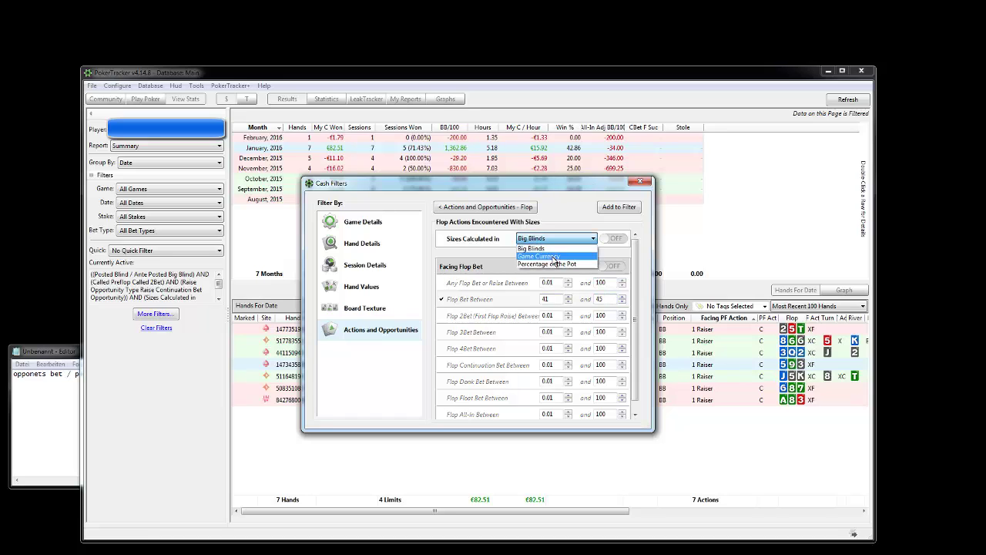
{"action": "left_click", "coordinate": [551, 265]}
{"action": "left_click", "coordinate": [615, 238]}
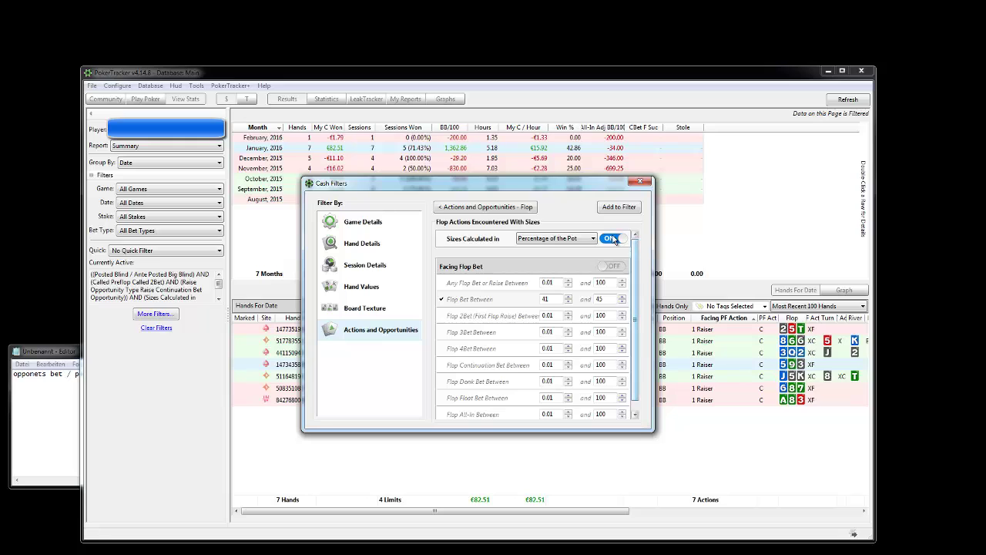
{"action": "left_click", "coordinate": [611, 266]}
{"action": "left_click", "coordinate": [618, 208]}
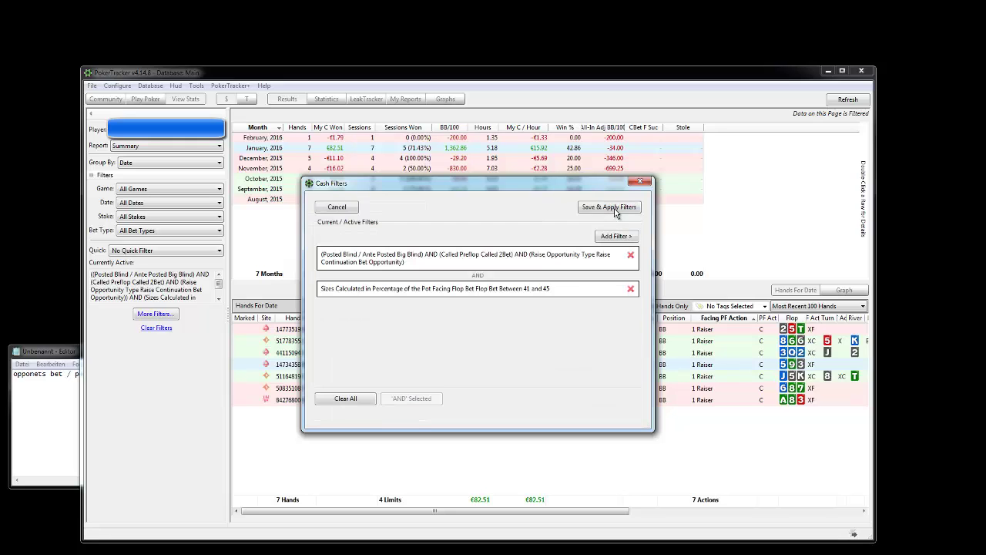
{"action": "left_click", "coordinate": [621, 210]}
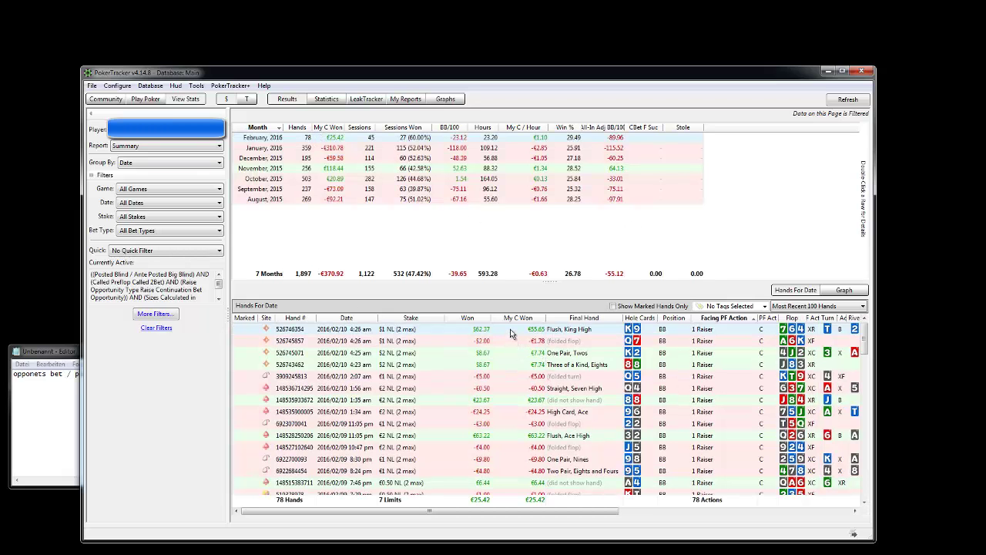
Replay the first February 2016 hand, K9, up to the flop bet to check its size, and close the replayer
{"action": "right_click", "coordinate": [510, 333]}
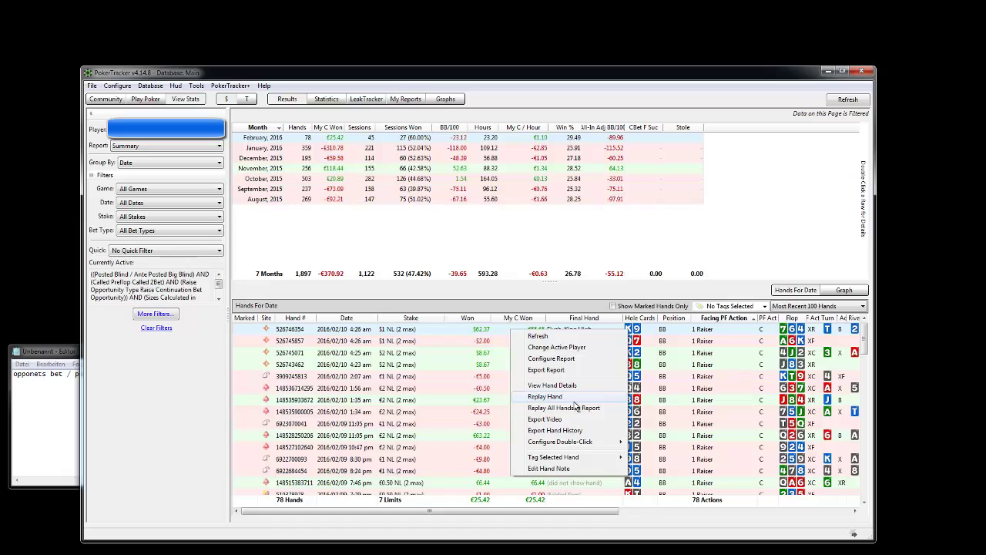
{"action": "left_click", "coordinate": [573, 397]}
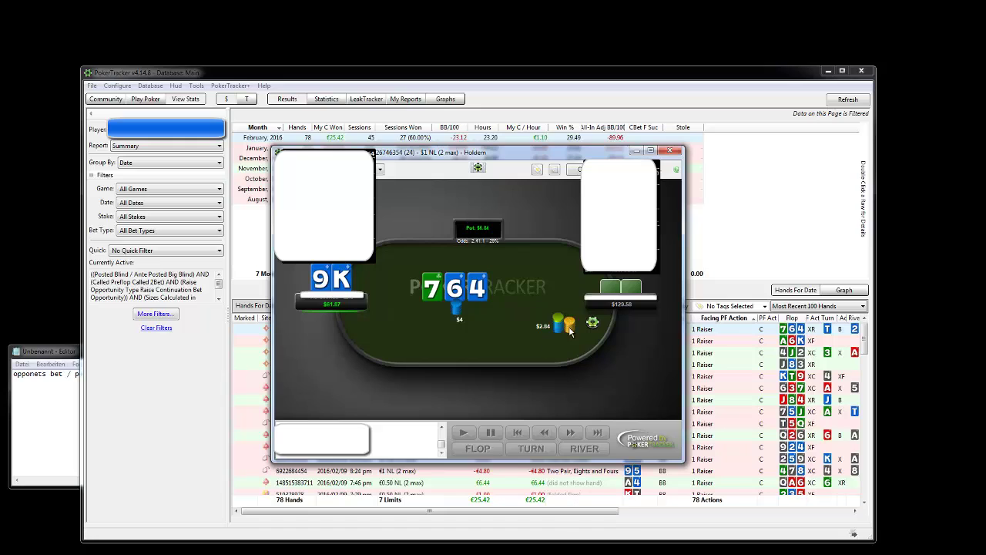
{"action": "left_click", "coordinate": [670, 151]}
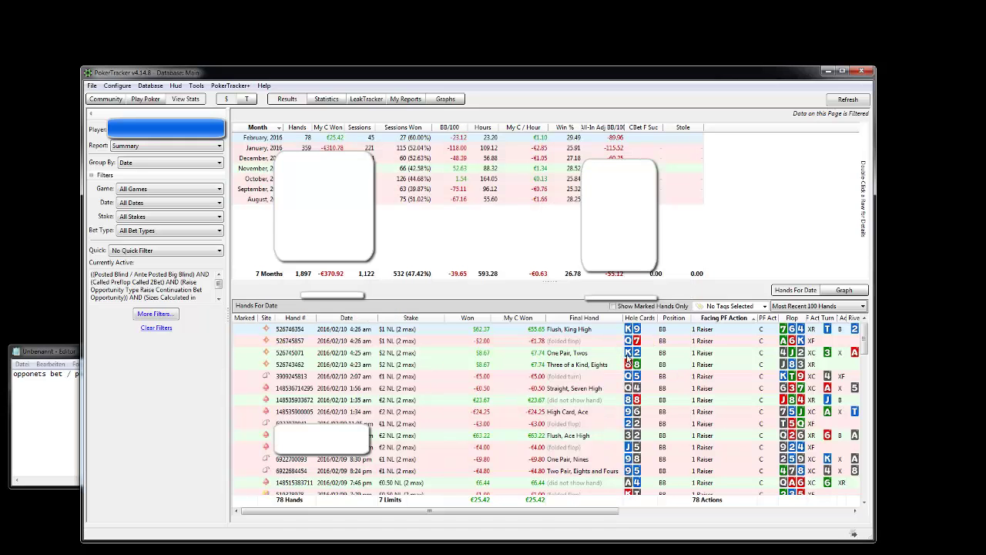
Replay the February 2016 hand K2 up to the flop bet to check its size, and close the replayer
{"action": "right_click", "coordinate": [628, 359]}
{"action": "left_click", "coordinate": [662, 423]}
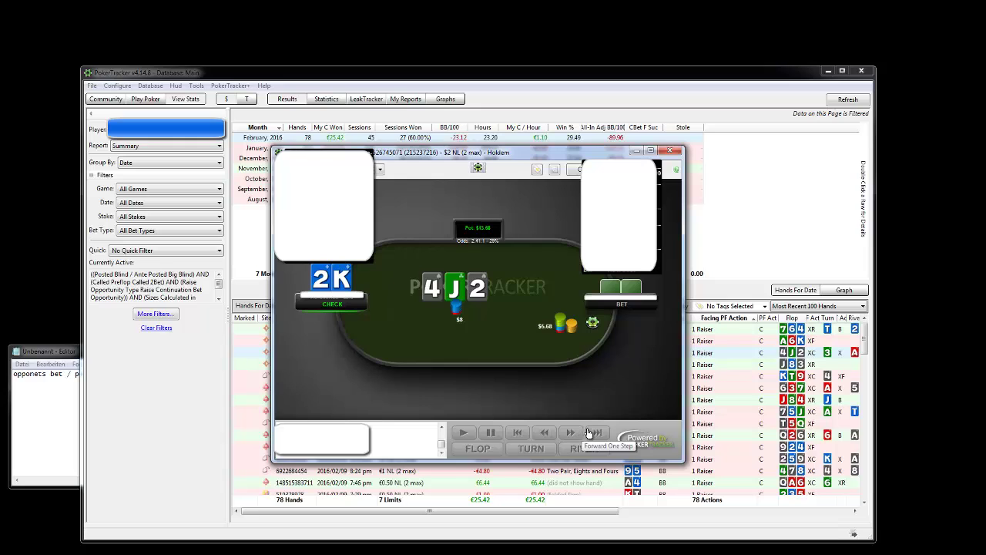
{"action": "key", "text": "Escape"}
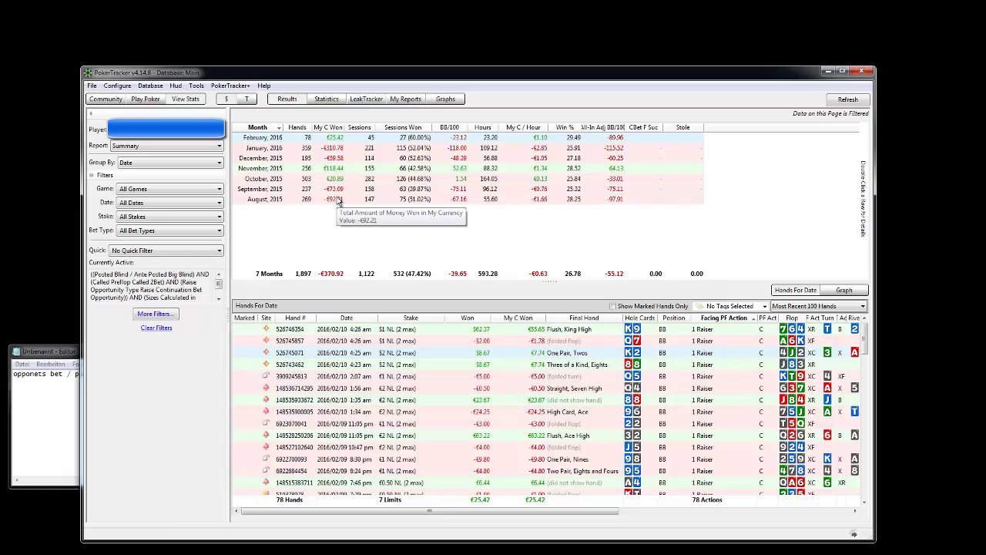
Start a new Board Texture filter on the flop's board cards and require the flop to contain at least one K
{"action": "left_click", "coordinate": [159, 314]}
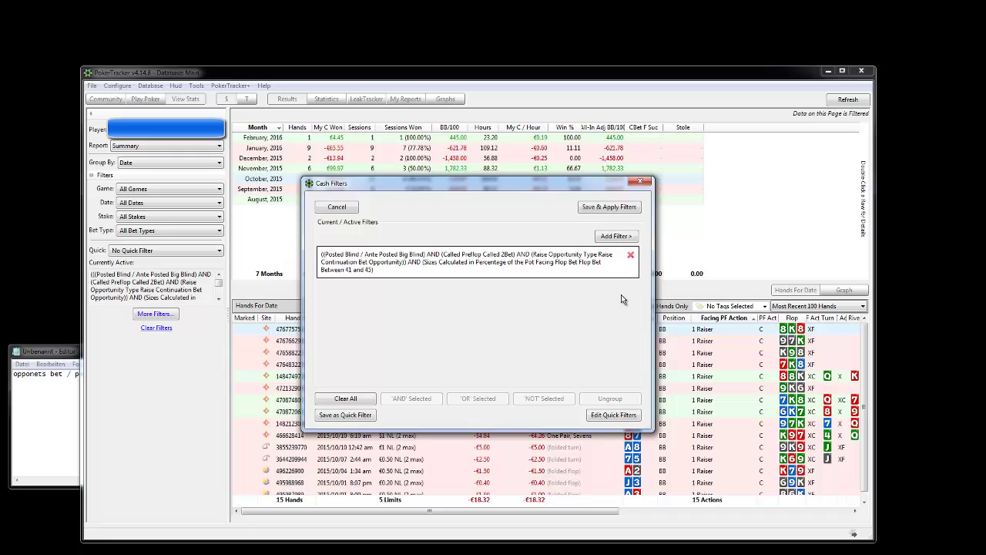
{"action": "left_click", "coordinate": [617, 236]}
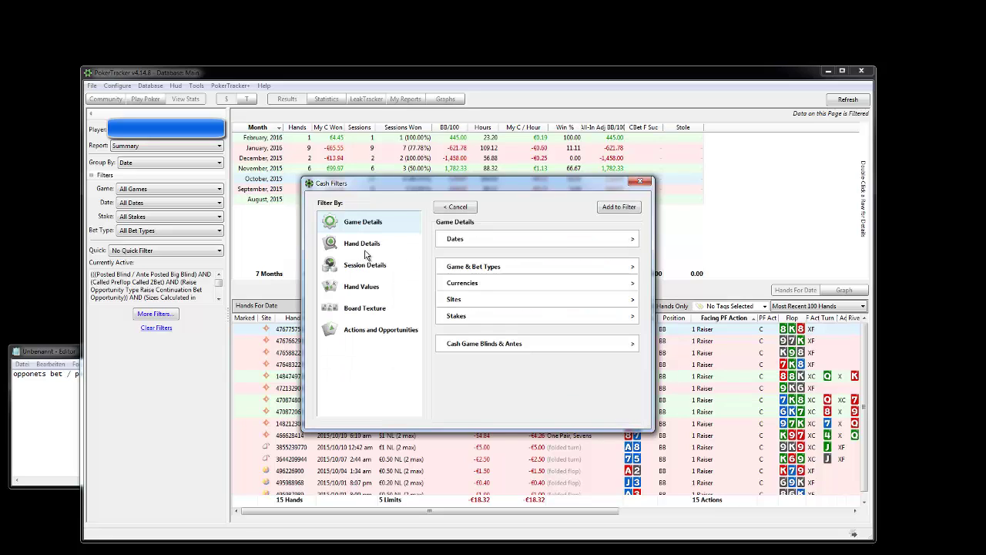
{"action": "left_click", "coordinate": [380, 312]}
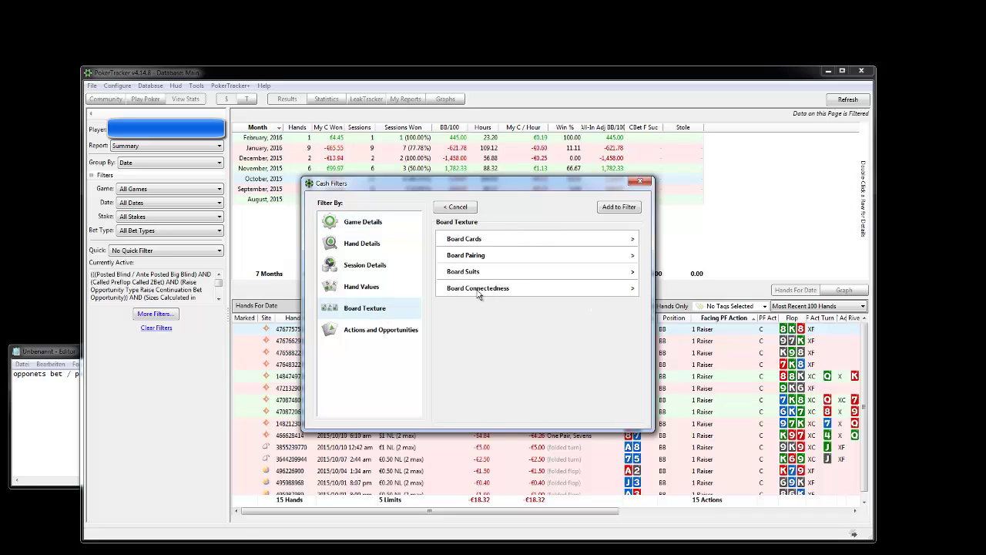
{"action": "left_click", "coordinate": [476, 241]}
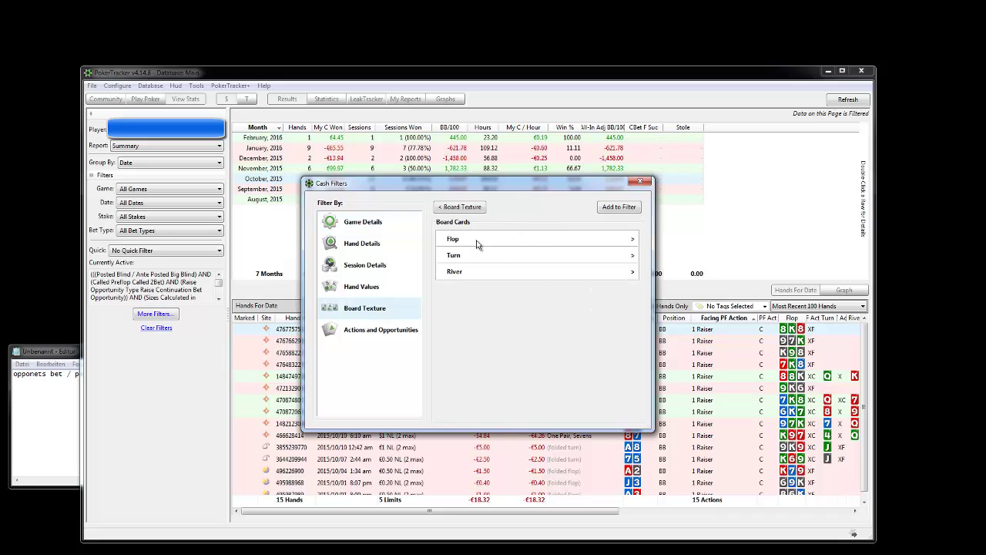
{"action": "left_click", "coordinate": [469, 241]}
{"action": "scroll", "coordinate": [578, 289], "scroll_direction": "down", "scroll_amount": 5}
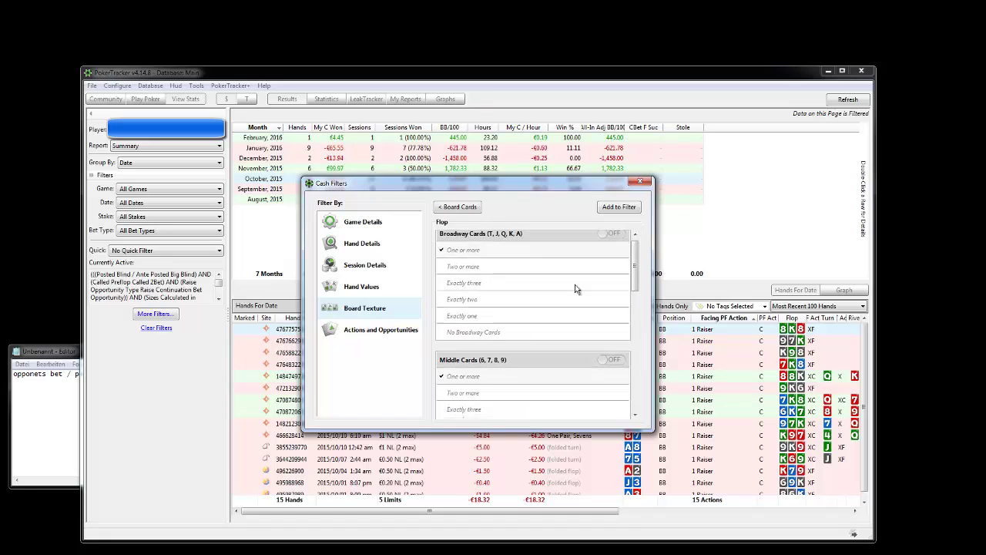
{"action": "scroll", "coordinate": [516, 293], "scroll_direction": "down", "scroll_amount": 4}
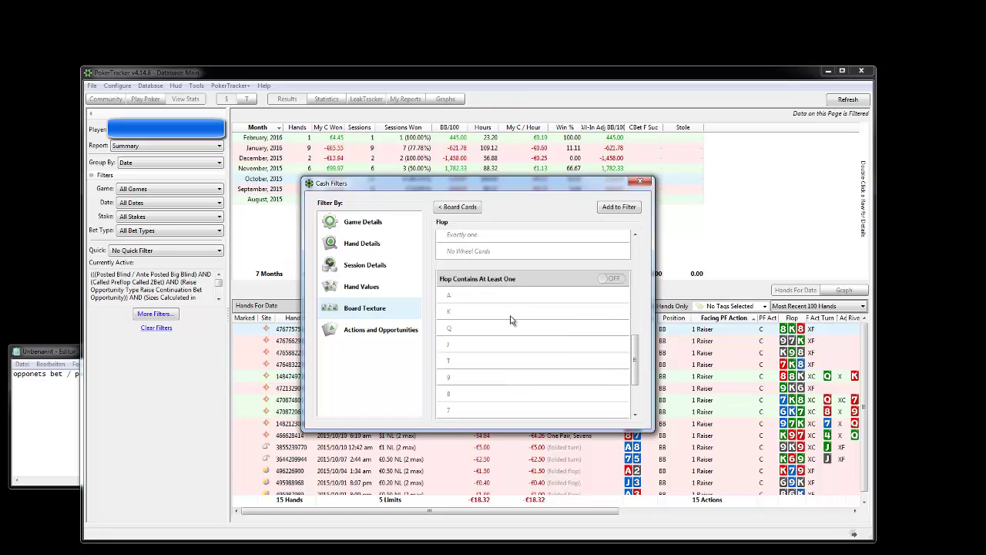
{"action": "left_click", "coordinate": [513, 316]}
Set Middle Cards (6, 7, 8, 9) to Exactly two, add the board conditions to the filter and apply the filters
{"action": "left_click_drag", "start_coordinate": [635, 362], "coordinate": [634, 286]}
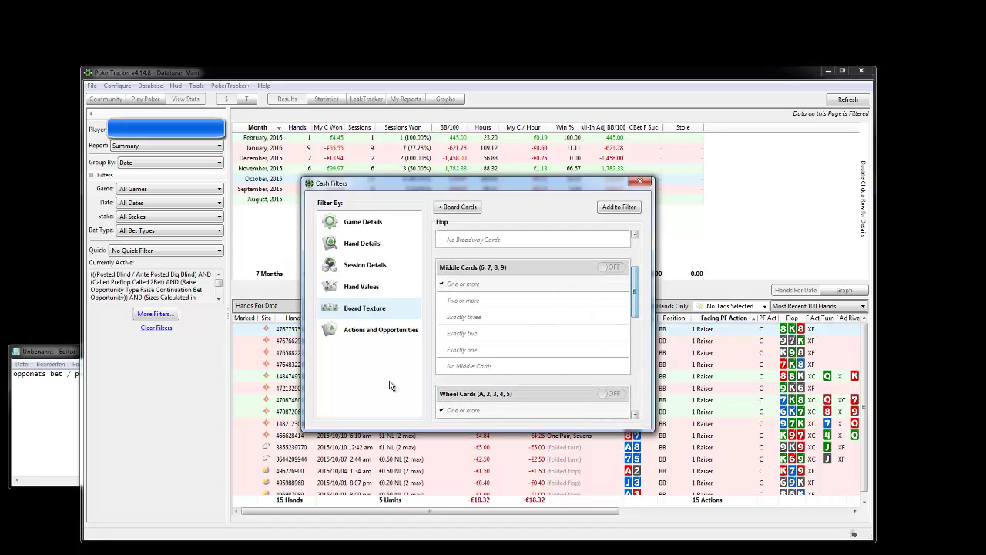
{"action": "left_click", "coordinate": [491, 337]}
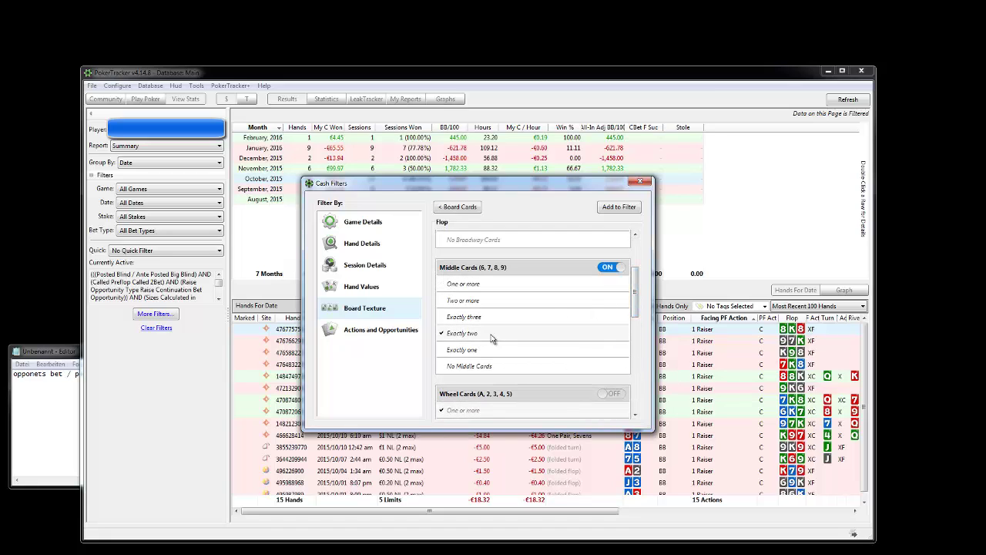
{"action": "scroll", "coordinate": [635, 294], "scroll_direction": "up", "scroll_amount": 1}
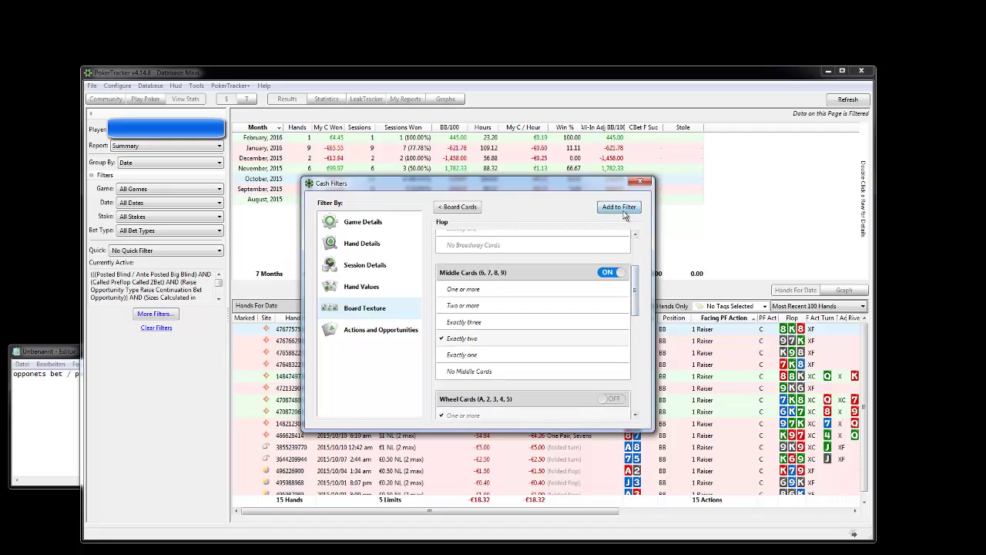
{"action": "left_click", "coordinate": [621, 208]}
{"action": "left_click", "coordinate": [624, 208]}
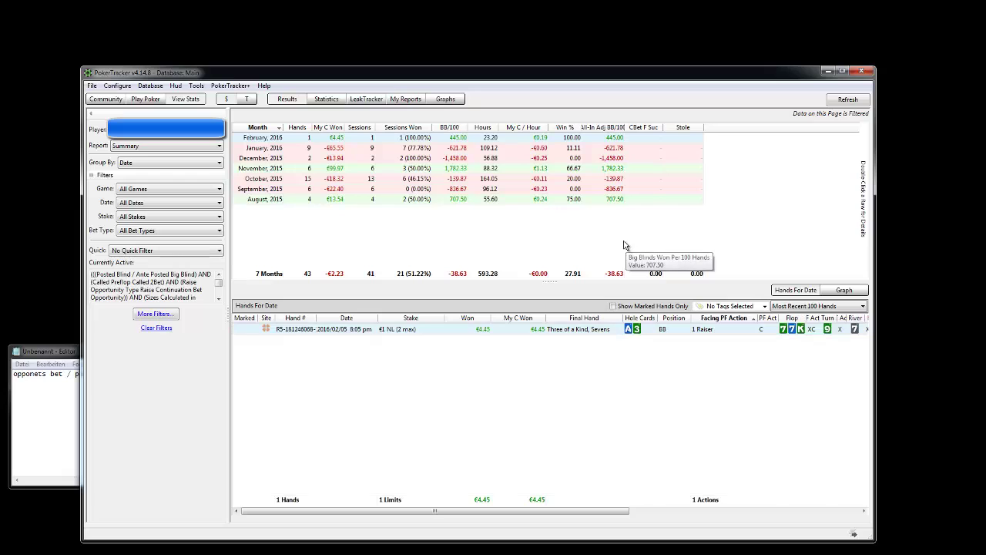
Select all months from February 2016 to August 2015 and check the flop boards of the listed hands
{"action": "left_click_drag", "start_coordinate": [590, 508], "coordinate": [340, 165]}
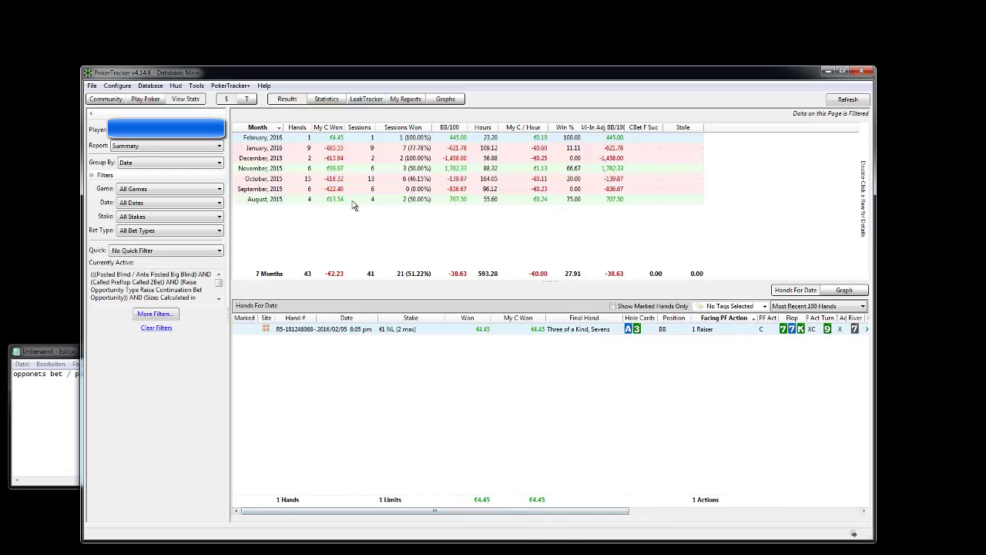
{"action": "left_click", "coordinate": [354, 202], "text": "ctrl"}
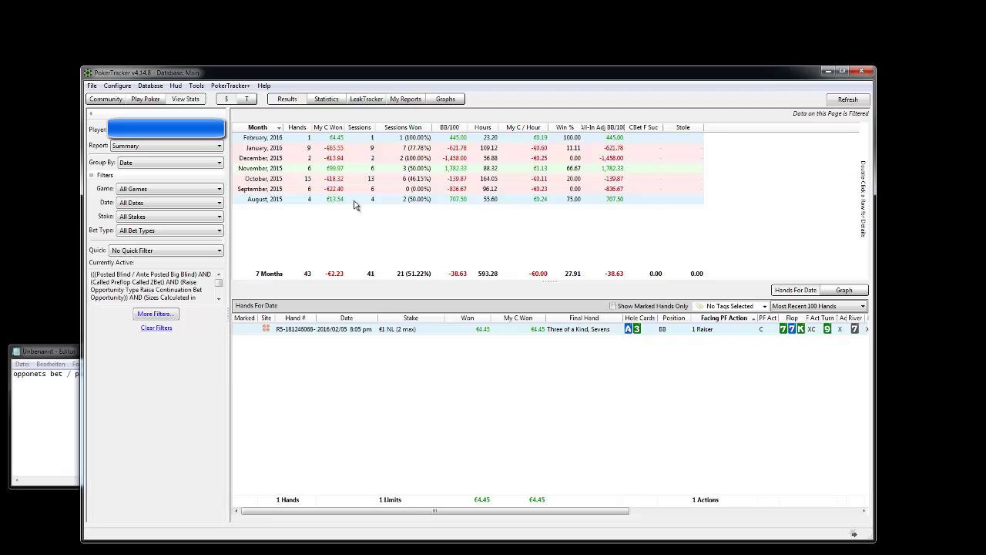
{"action": "left_click", "coordinate": [318, 139]}
{"action": "left_click", "coordinate": [311, 202], "text": "shift"}
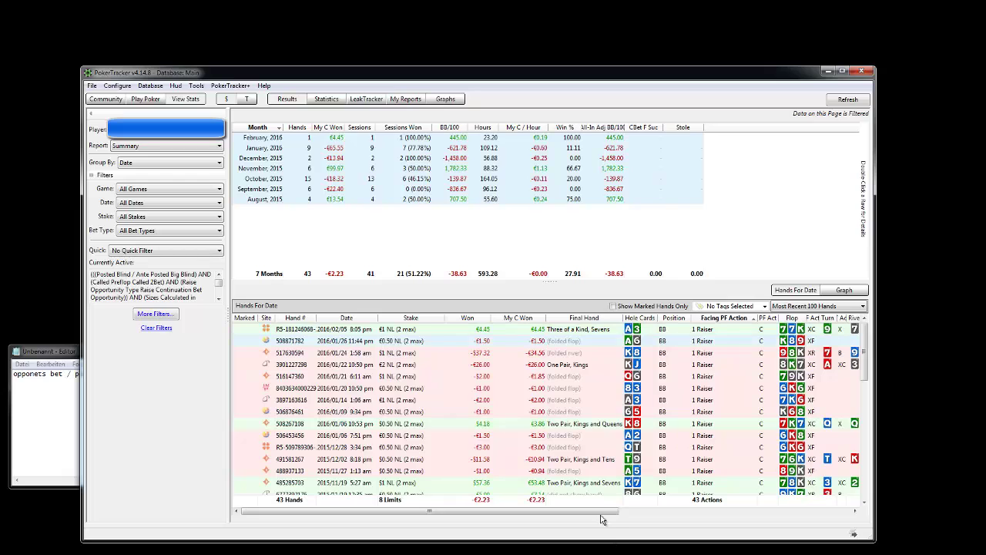
{"action": "left_click_drag", "start_coordinate": [601, 513], "coordinate": [637, 514]}
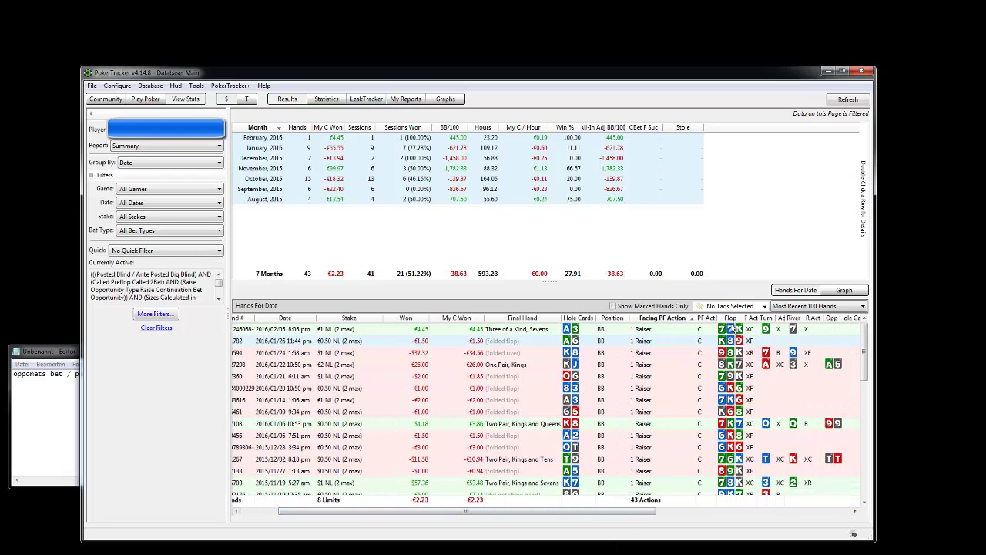
{"action": "left_click_drag", "start_coordinate": [864, 376], "coordinate": [864, 503]}
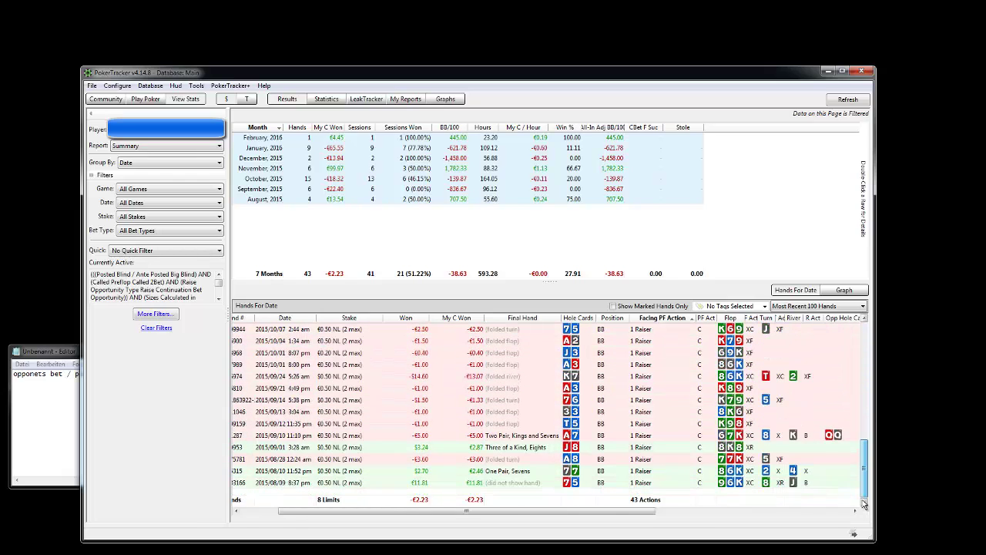
{"action": "scroll", "coordinate": [730, 436], "scroll_direction": "up", "scroll_amount": 10}
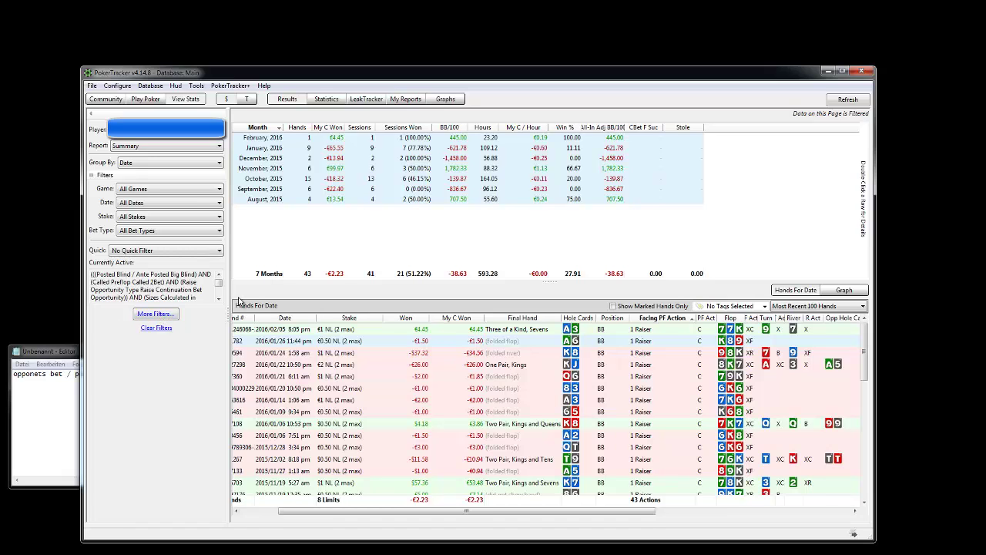
Add a Made Hands condition for one pair made on the flop to the active filters
{"action": "left_click", "coordinate": [156, 313]}
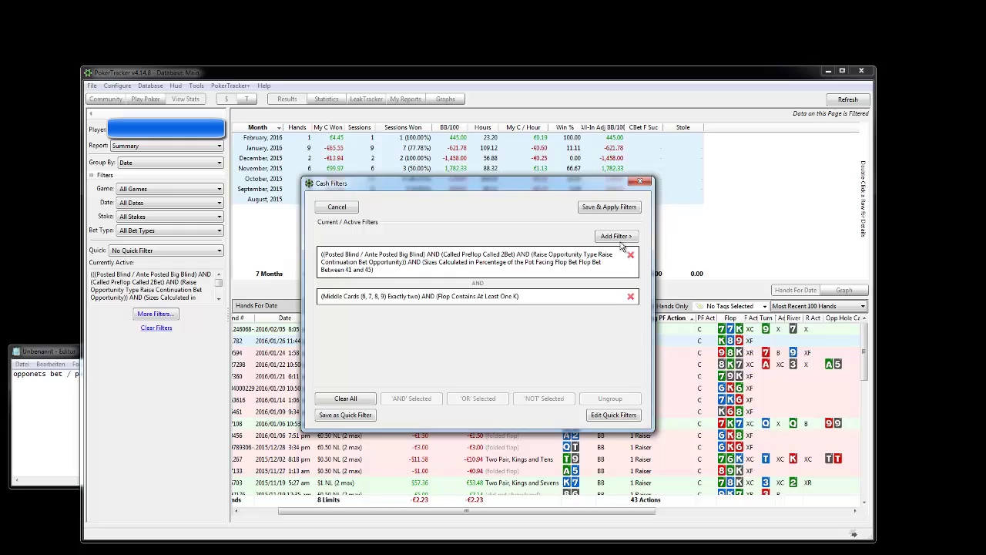
{"action": "left_click", "coordinate": [615, 237]}
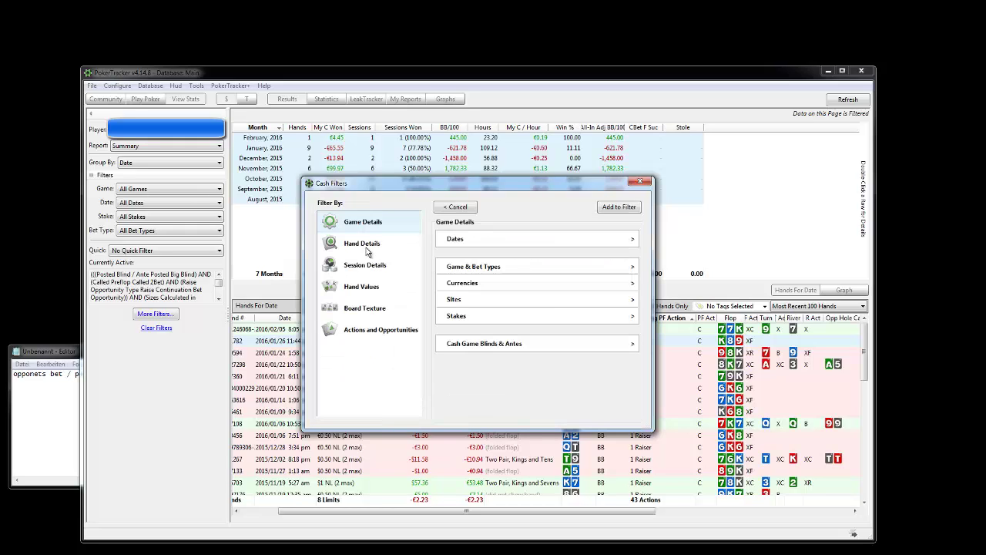
{"action": "left_click", "coordinate": [368, 287]}
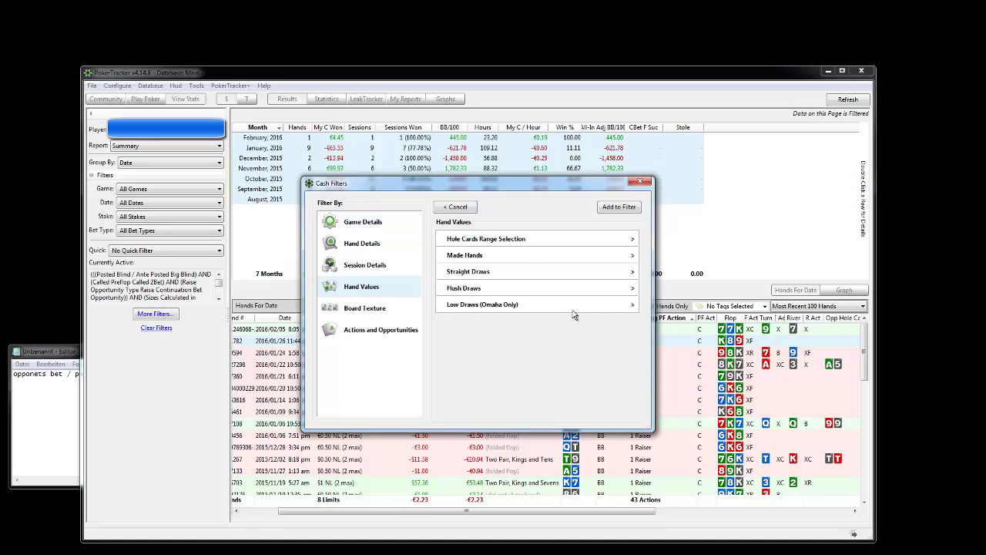
{"action": "left_click", "coordinate": [514, 255]}
{"action": "left_click", "coordinate": [484, 255]}
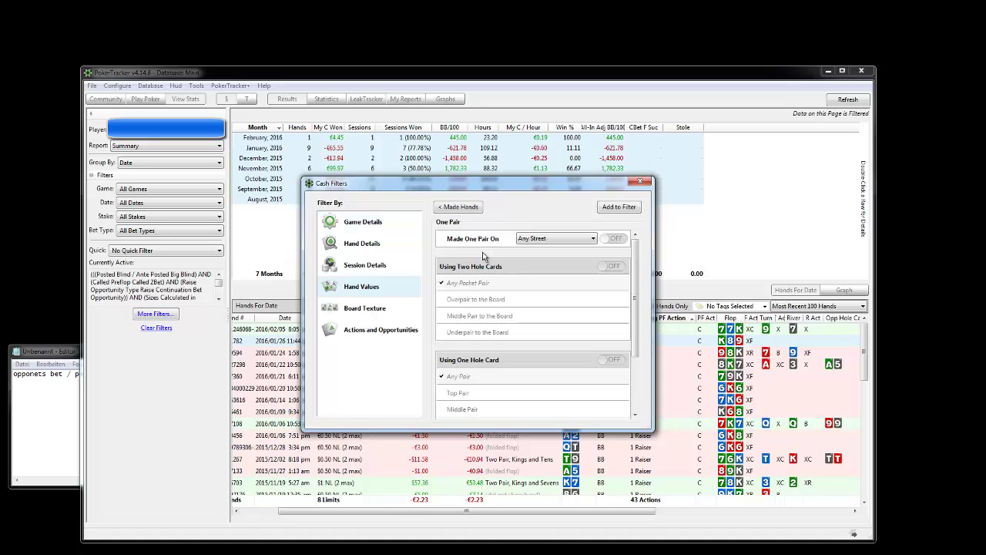
{"action": "left_click", "coordinate": [593, 239]}
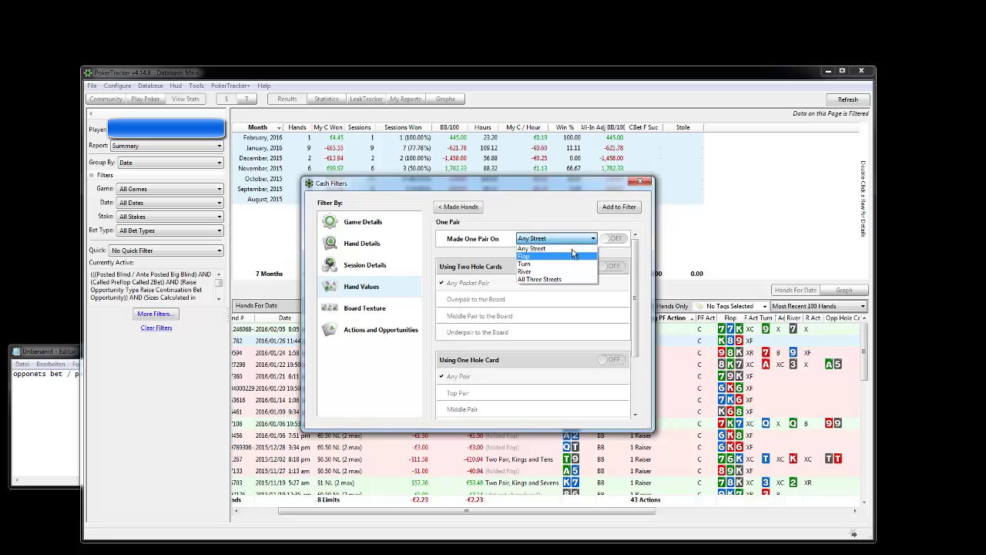
{"action": "left_click", "coordinate": [550, 258]}
{"action": "left_click", "coordinate": [619, 206]}
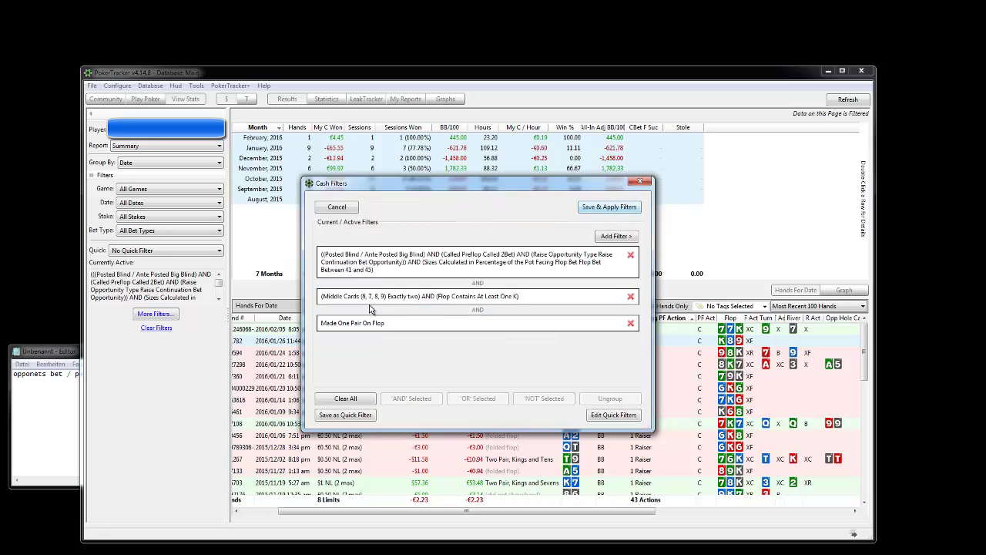
Start another filter and look at the Holdem Hand Range grid in the Hand Values options
{"action": "left_click", "coordinate": [619, 236]}
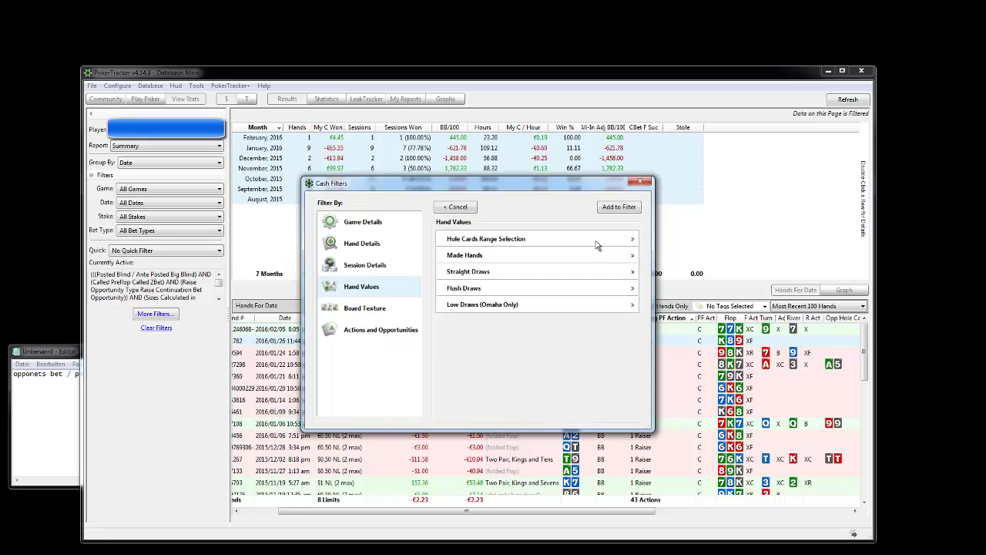
{"action": "left_click", "coordinate": [369, 245]}
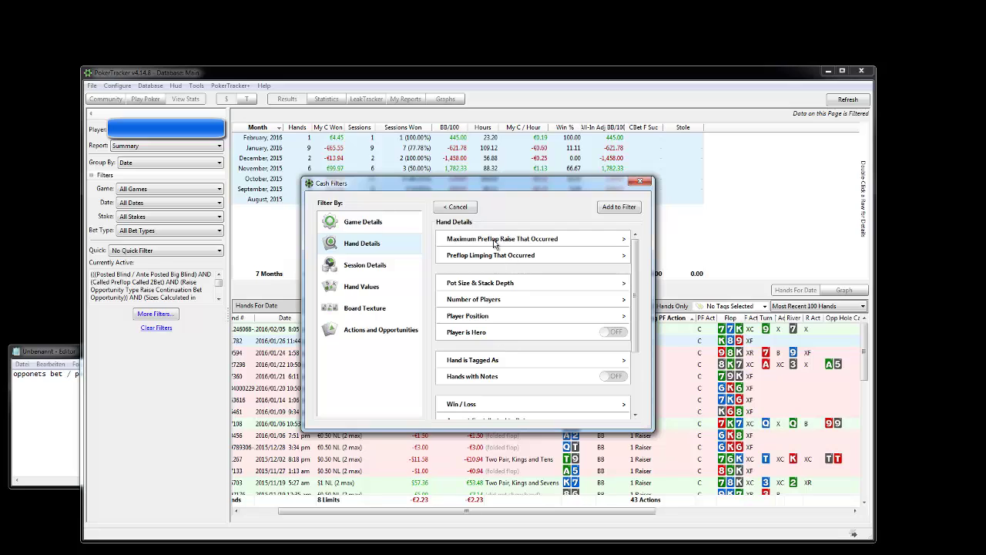
{"action": "left_click", "coordinate": [376, 290]}
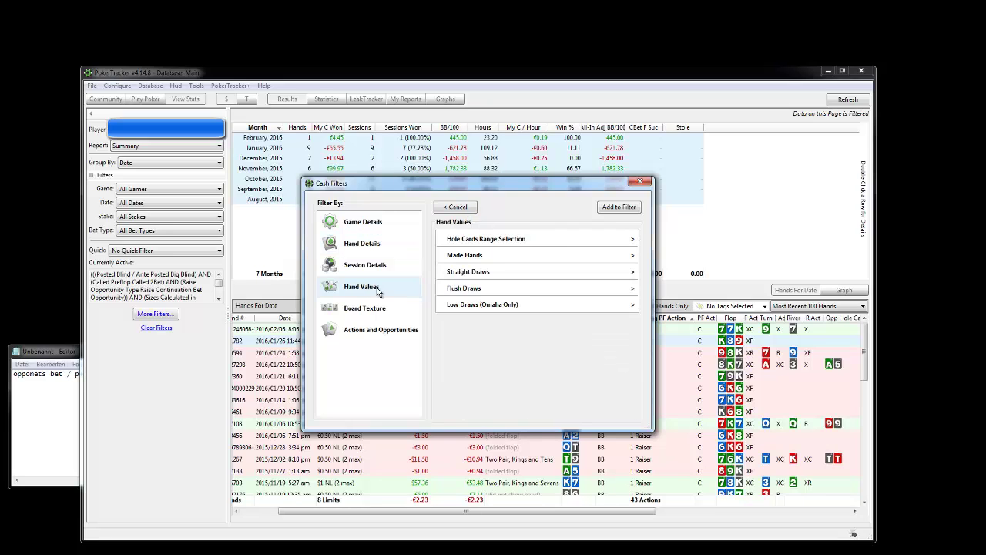
{"action": "left_click", "coordinate": [504, 238]}
{"action": "left_click", "coordinate": [505, 240]}
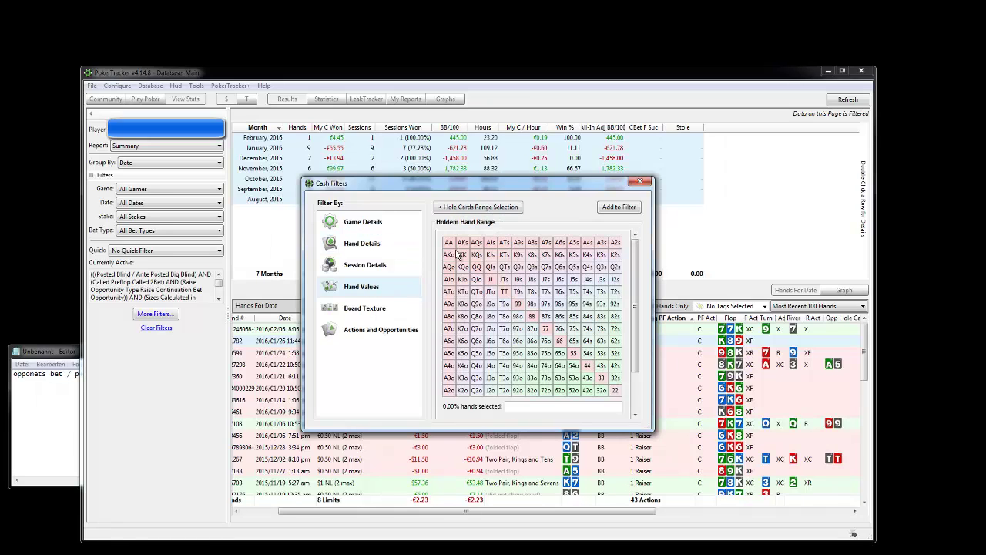
{"action": "left_click", "coordinate": [480, 208]}
{"action": "left_click", "coordinate": [478, 208]}
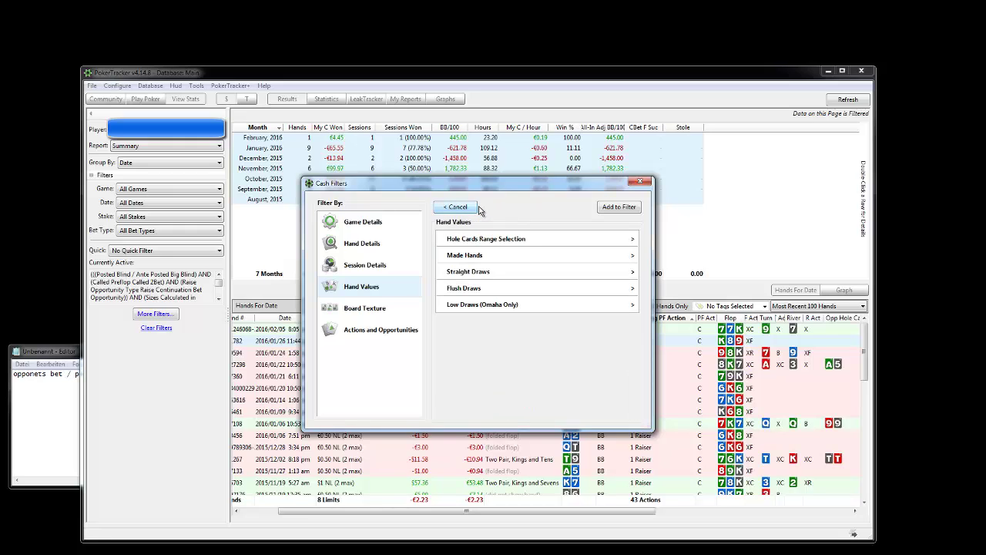
Set the High Card made hand condition to On Flop and look through its overcard options
{"action": "left_click", "coordinate": [475, 254]}
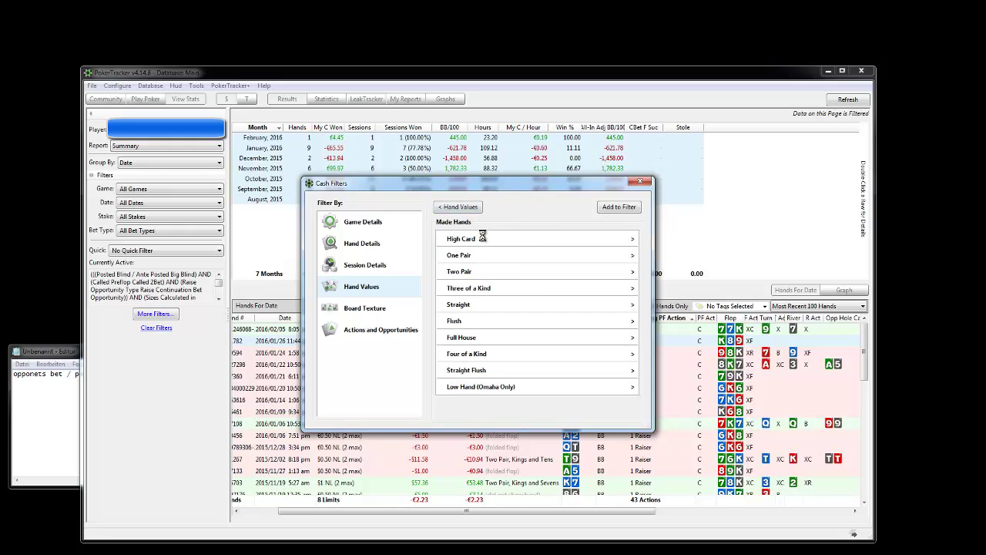
{"action": "left_click", "coordinate": [482, 238]}
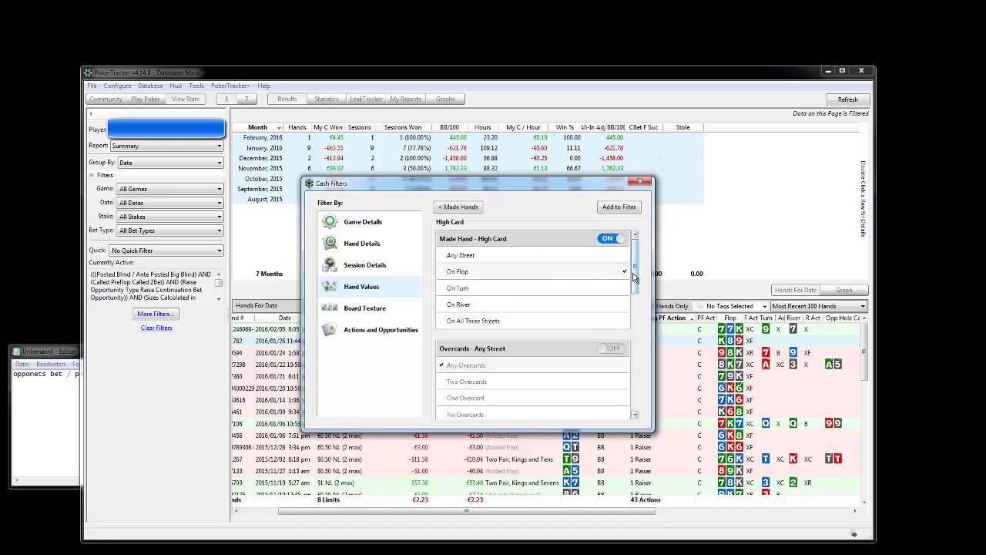
{"action": "scroll", "coordinate": [621, 375], "scroll_direction": "down", "scroll_amount": 10}
{"action": "scroll", "coordinate": [621, 375], "scroll_direction": "down", "scroll_amount": 4}
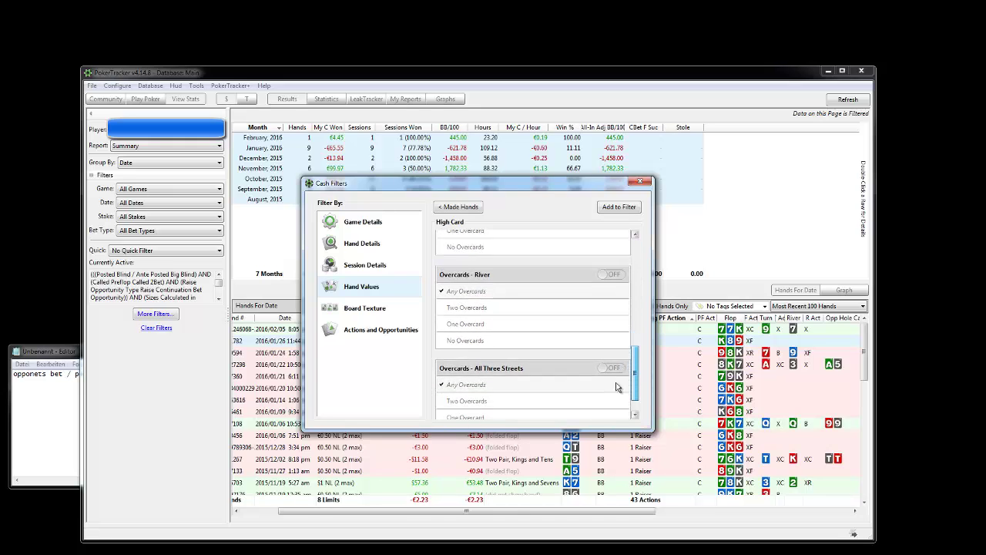
{"action": "mouse_move", "coordinate": [635, 393]}
{"action": "left_mouse_down"}
{"action": "mouse_move", "coordinate": [651, 277]}
{"action": "mouse_move", "coordinate": [635, 413]}
{"action": "left_mouse_up"}
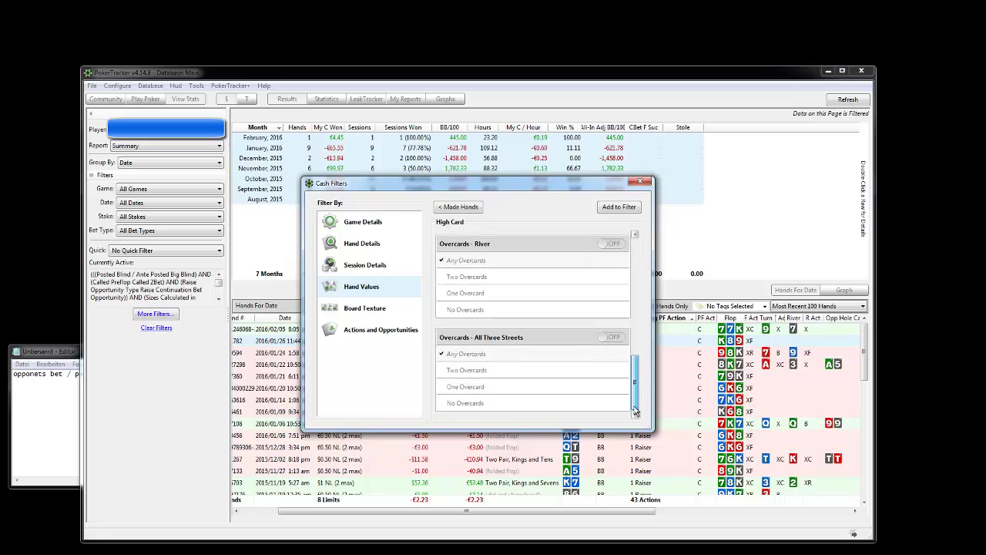
{"action": "left_click", "coordinate": [465, 212]}
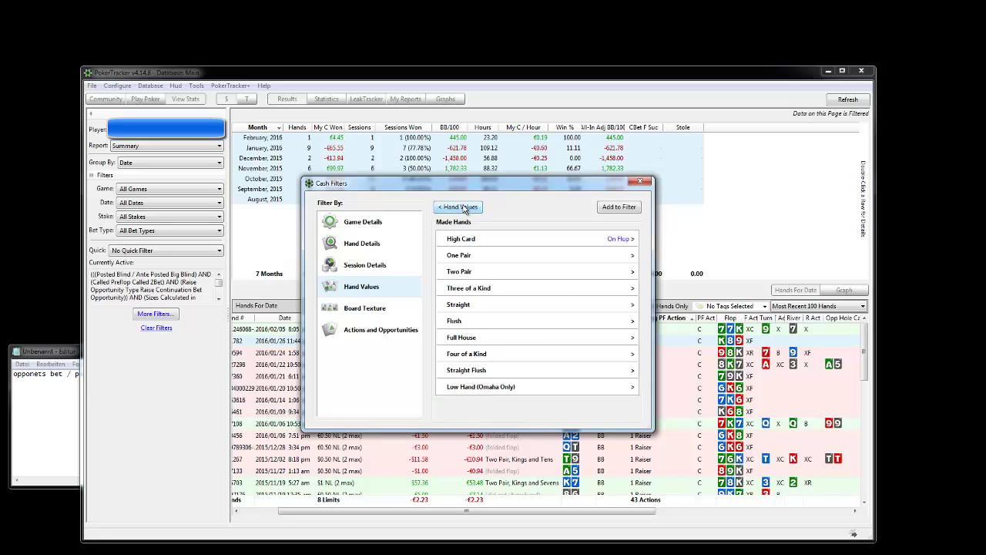
{"action": "left_click", "coordinate": [462, 207]}
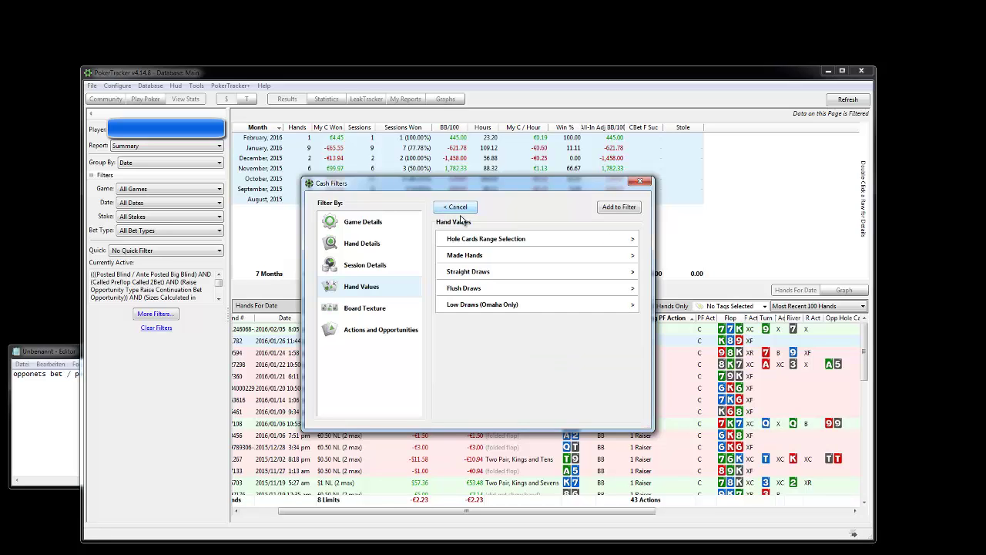
Select every suited ace from AKs down to A2s in the Holdem Hand Range grid
{"action": "left_click", "coordinate": [473, 244]}
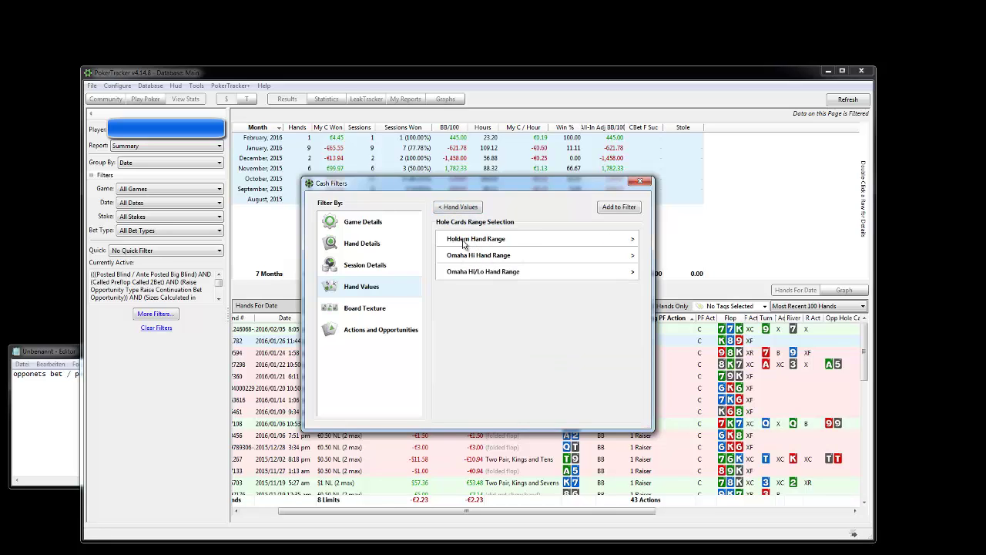
{"action": "left_click", "coordinate": [464, 240]}
{"action": "left_click", "coordinate": [463, 241]}
{"action": "left_click", "coordinate": [476, 242]}
{"action": "left_click", "coordinate": [490, 242]}
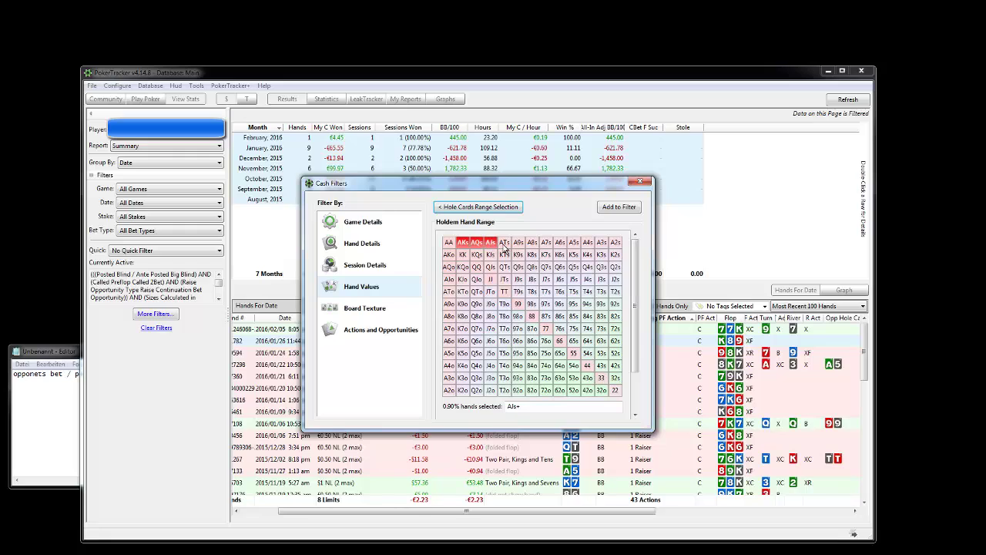
{"action": "left_click", "coordinate": [504, 242]}
{"action": "left_click", "coordinate": [517, 242]}
{"action": "left_click", "coordinate": [531, 242]}
{"action": "left_click", "coordinate": [546, 242]}
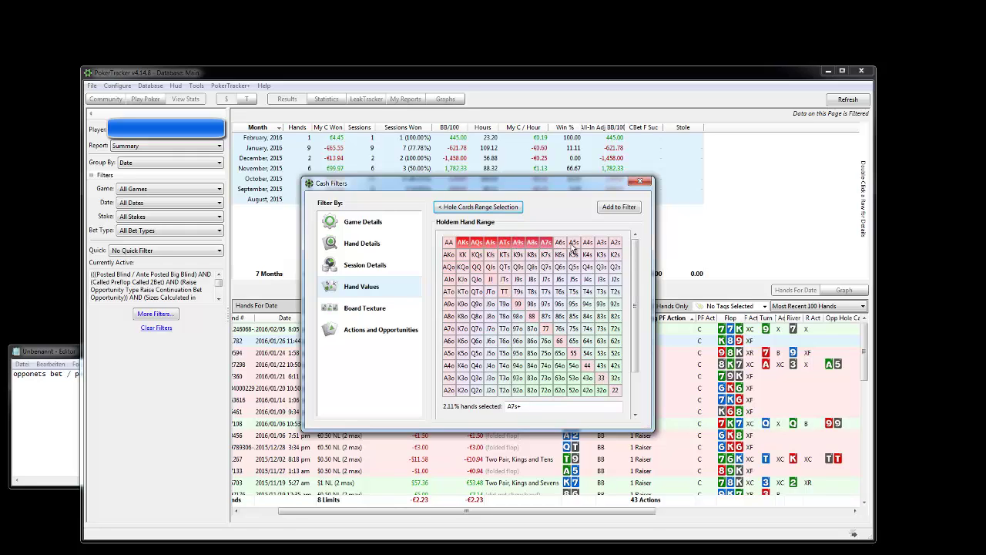
{"action": "left_click", "coordinate": [559, 242]}
{"action": "left_click", "coordinate": [573, 242]}
{"action": "left_click", "coordinate": [588, 242]}
{"action": "left_click", "coordinate": [601, 241]}
{"action": "left_click", "coordinate": [615, 242]}
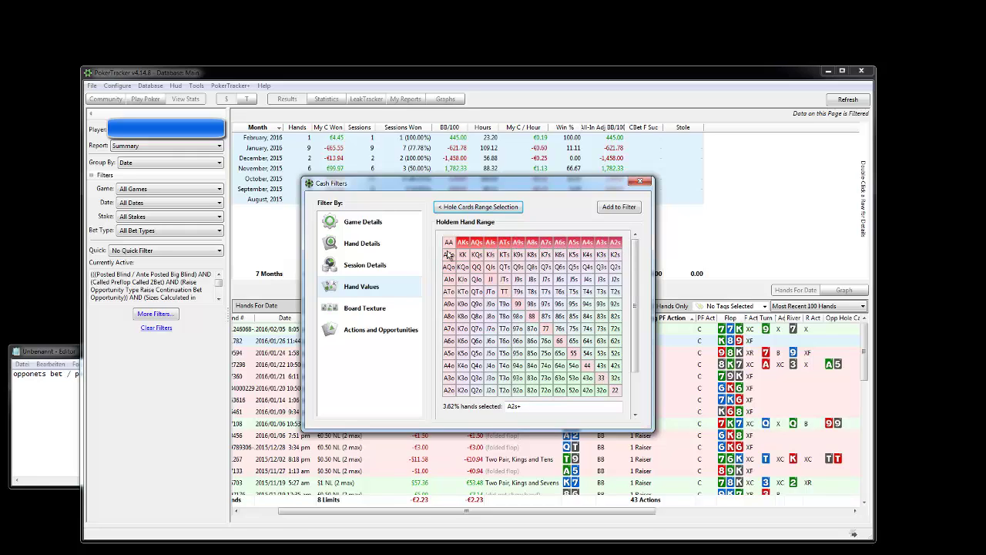
Select every offsuit ace from AKo down to A2o and add the hand range with the high-card condition to the active filters
{"action": "left_click", "coordinate": [449, 255]}
{"action": "left_click", "coordinate": [449, 267]}
{"action": "left_click", "coordinate": [450, 279]}
{"action": "left_click", "coordinate": [449, 291]}
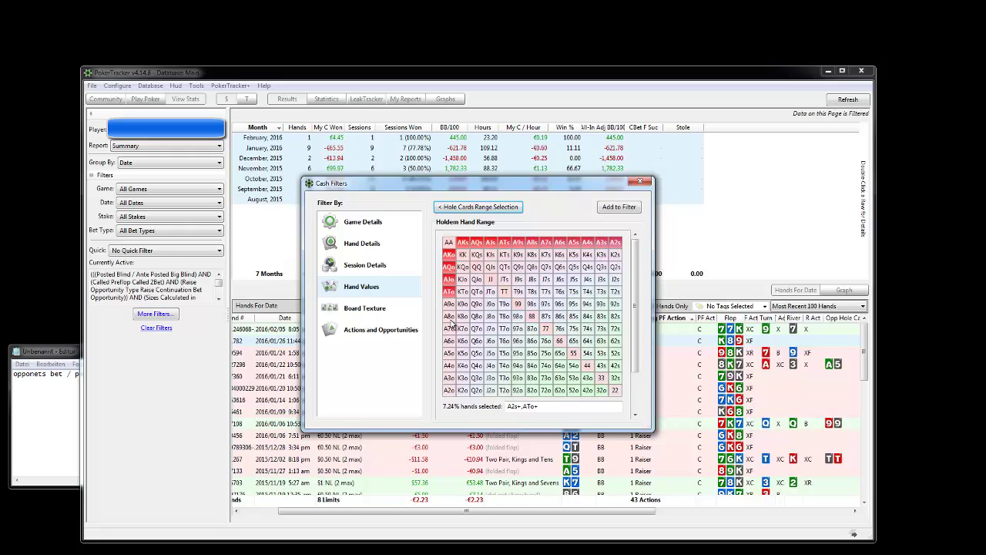
{"action": "left_click", "coordinate": [449, 304]}
{"action": "left_click", "coordinate": [449, 316]}
{"action": "left_click", "coordinate": [449, 328]}
{"action": "left_click", "coordinate": [449, 340]}
{"action": "left_click", "coordinate": [449, 353]}
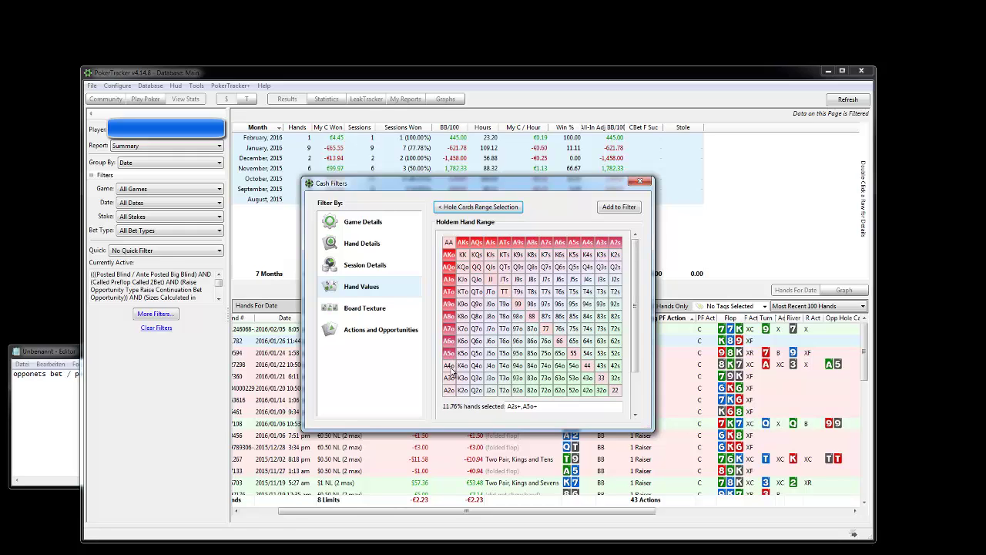
{"action": "left_click", "coordinate": [449, 365]}
{"action": "left_click", "coordinate": [449, 378]}
{"action": "left_click", "coordinate": [449, 390]}
{"action": "left_click", "coordinate": [618, 207]}
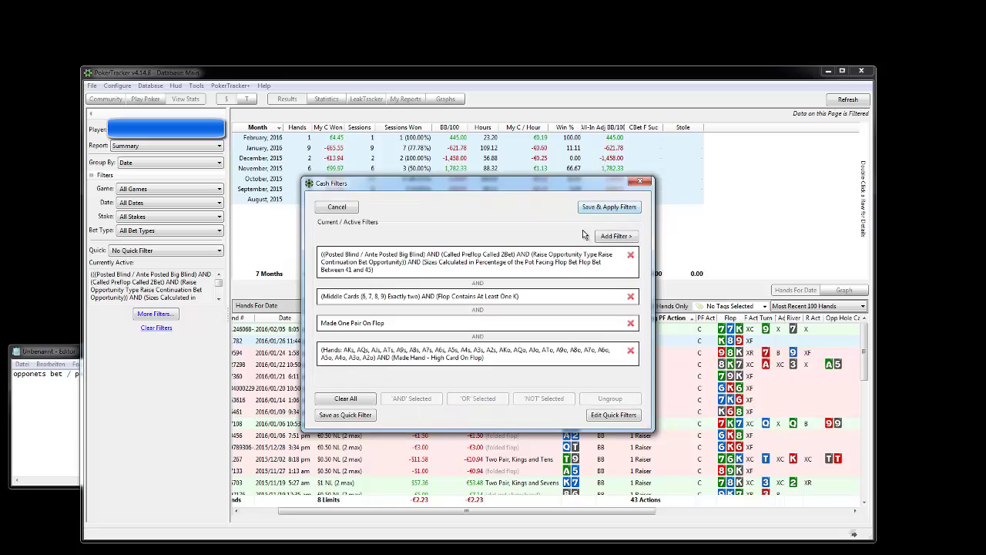
Add a Holdem straight draw condition on the flop with Any Gutshot Draw to the active filters
{"action": "left_click", "coordinate": [443, 353]}
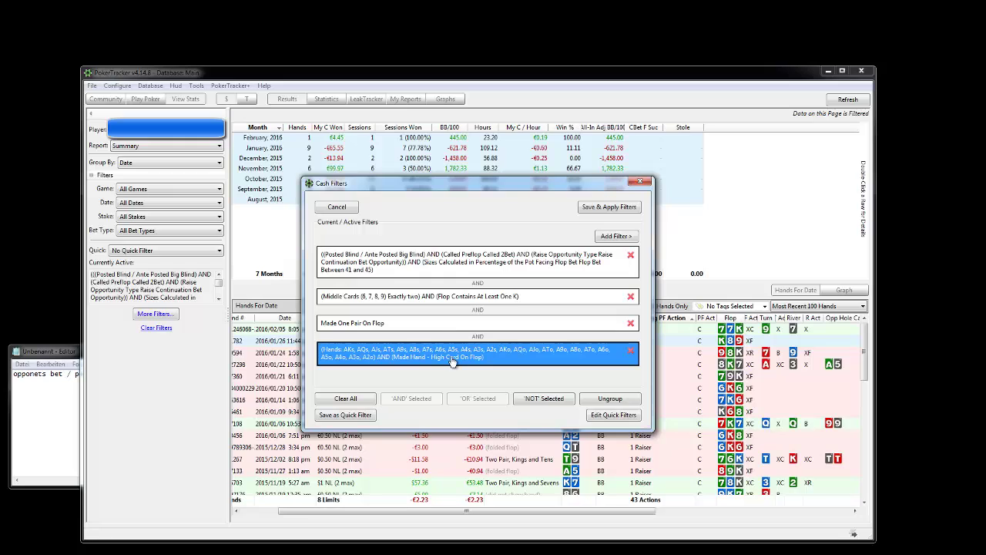
{"action": "left_click", "coordinate": [616, 237]}
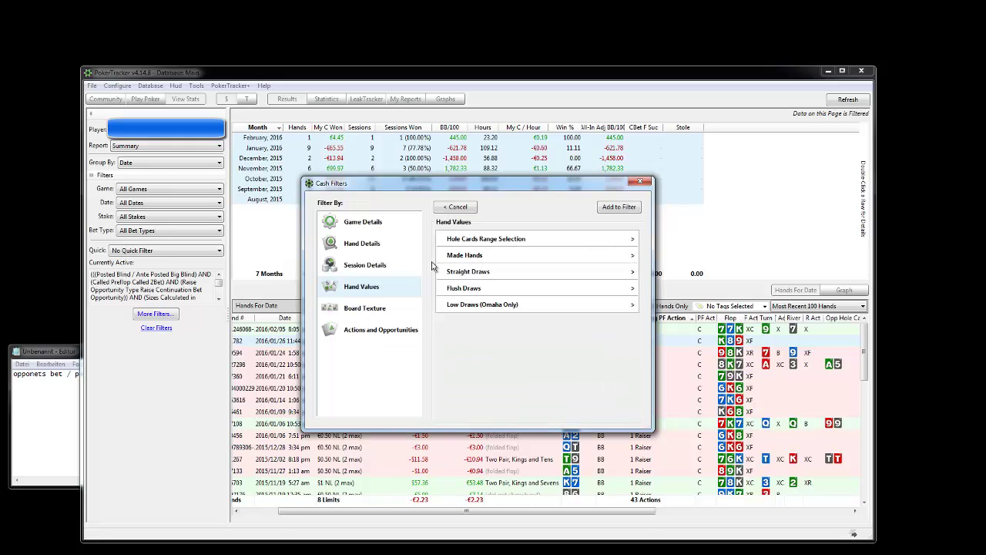
{"action": "left_click", "coordinate": [491, 272]}
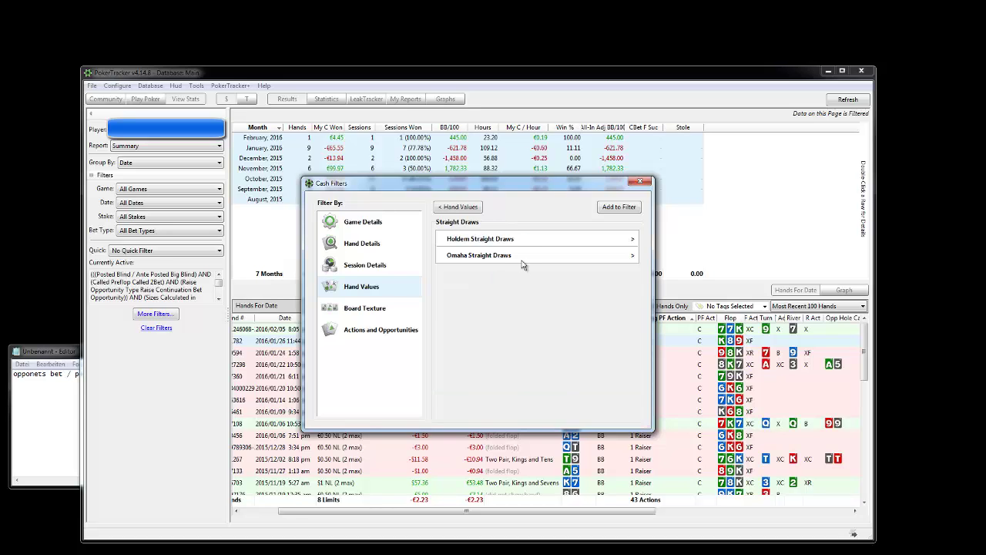
{"action": "left_click", "coordinate": [483, 240]}
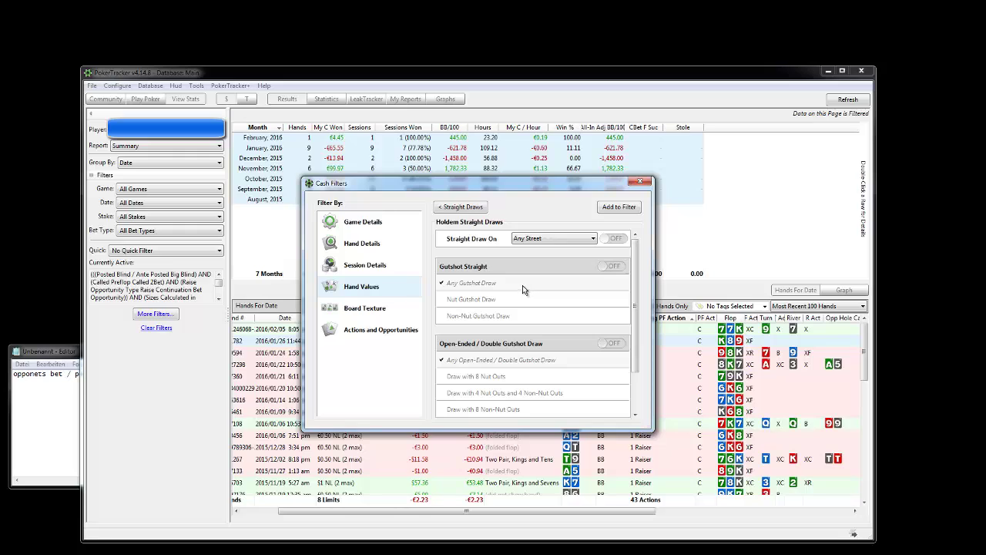
{"action": "left_click", "coordinate": [578, 242]}
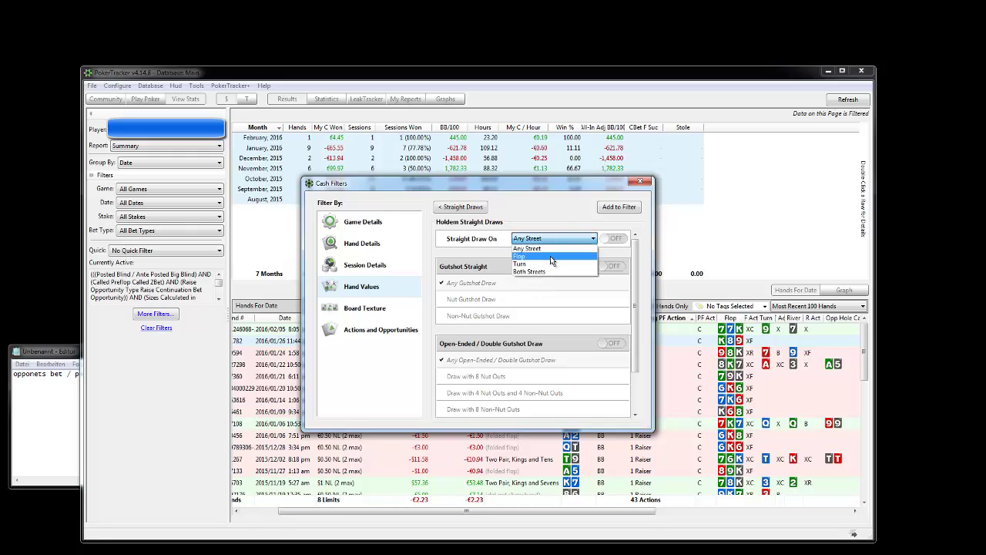
{"action": "left_click", "coordinate": [550, 256]}
{"action": "left_click", "coordinate": [605, 267]}
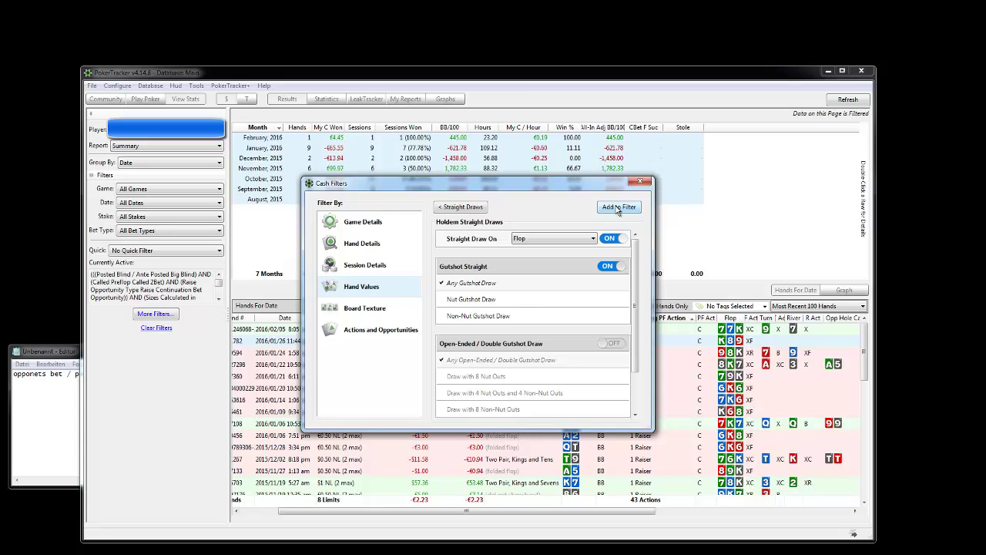
{"action": "left_click", "coordinate": [617, 207]}
Combine the one pair, ace-high and straight draw conditions with OR, and save and apply the filters
{"action": "scroll", "coordinate": [634, 345], "scroll_direction": "down", "scroll_amount": 1}
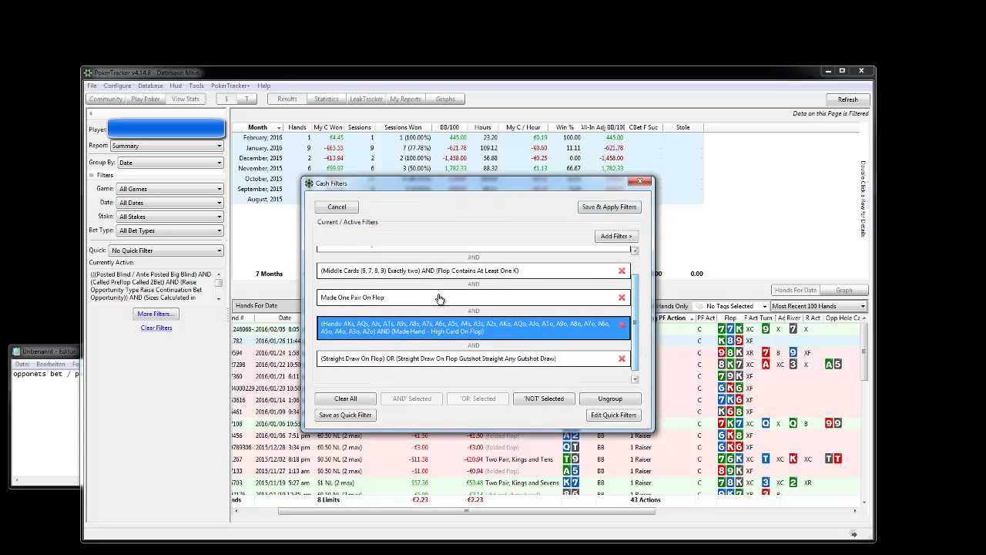
{"action": "left_click", "coordinate": [439, 298]}
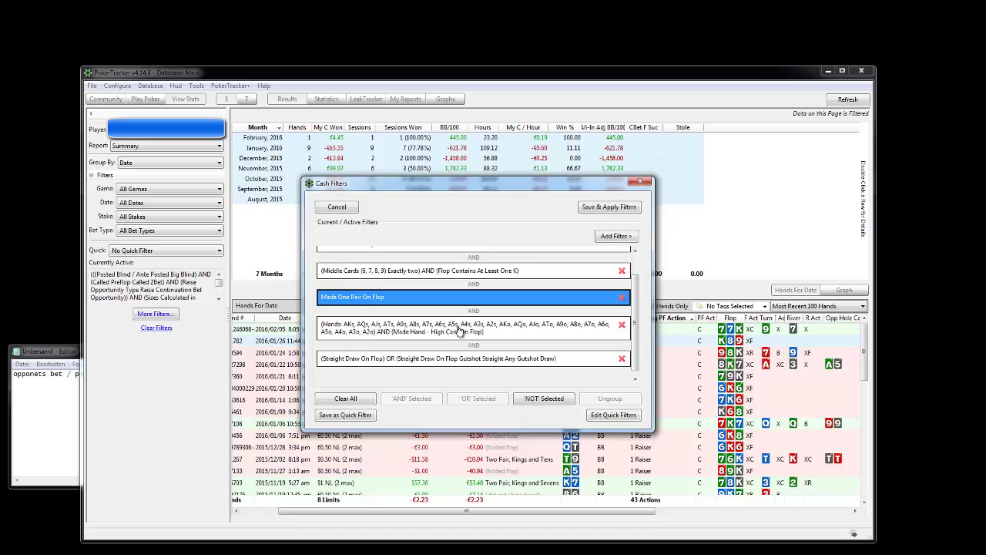
{"action": "left_click", "coordinate": [460, 333], "text": "ctrl"}
{"action": "left_click", "coordinate": [514, 361], "text": "ctrl"}
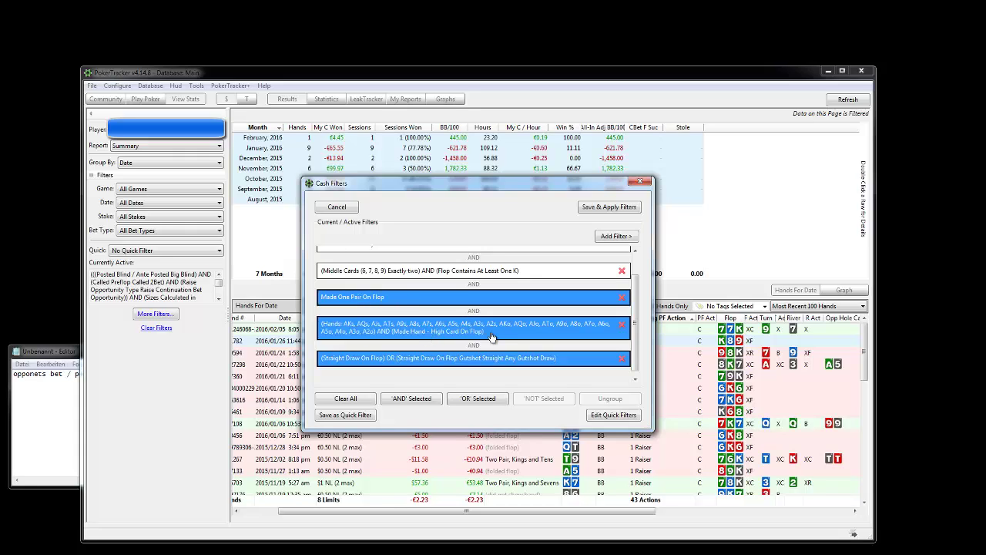
{"action": "left_click", "coordinate": [478, 398]}
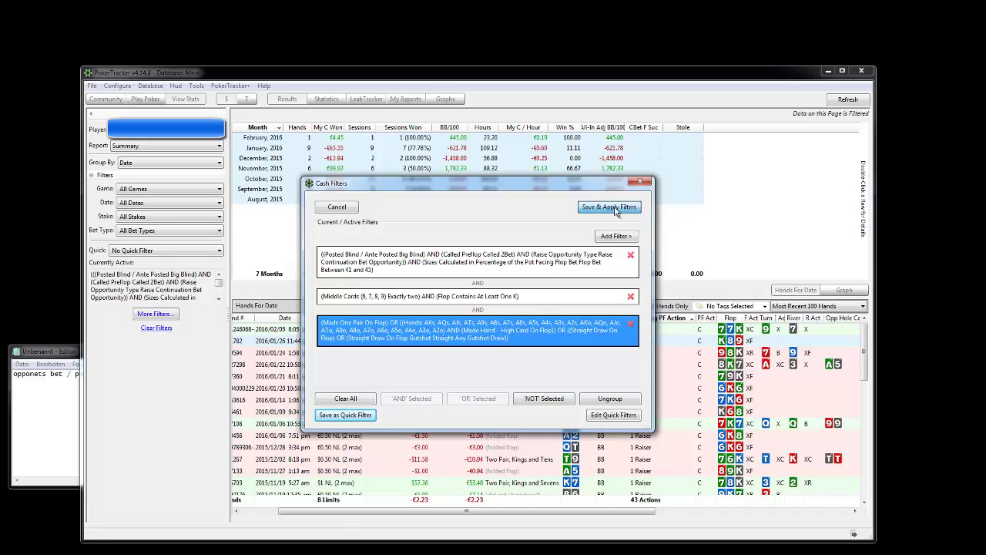
{"action": "left_click", "coordinate": [611, 207]}
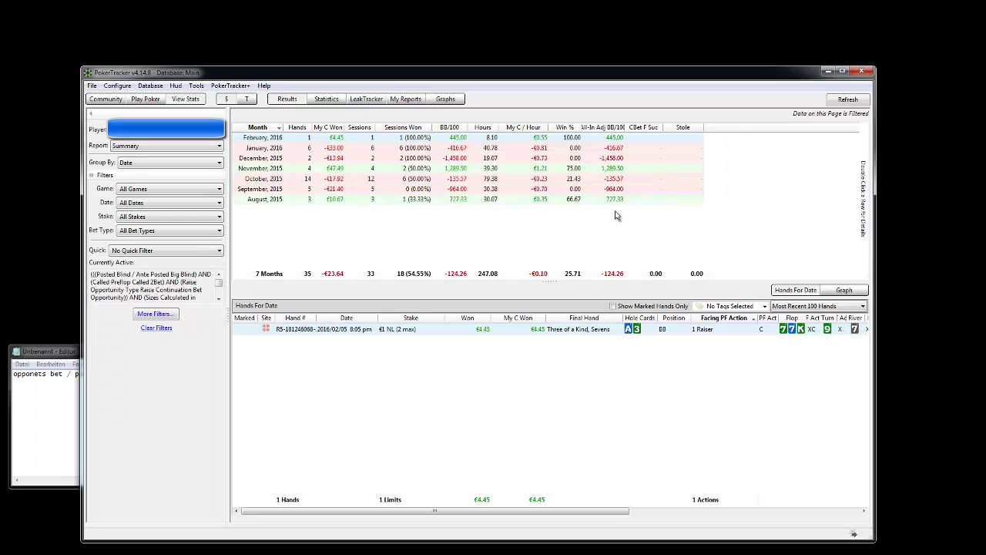
Select all months from February 2016 to August 2015 and check the hole cards and flops of the listed hands
{"action": "left_click", "coordinate": [446, 200], "text": "ctrl"}
{"action": "left_click", "coordinate": [351, 140]}
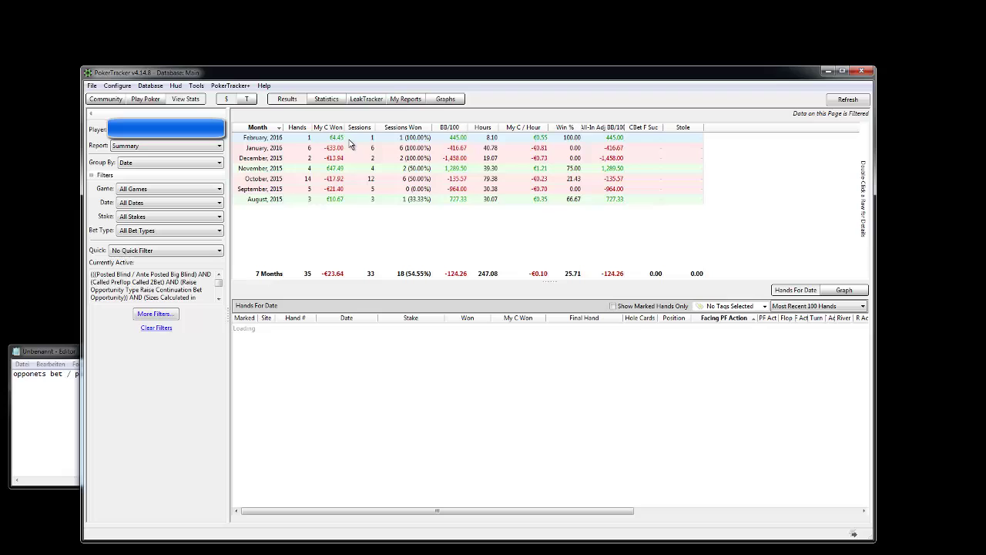
{"action": "left_click", "coordinate": [352, 202], "text": "shift"}
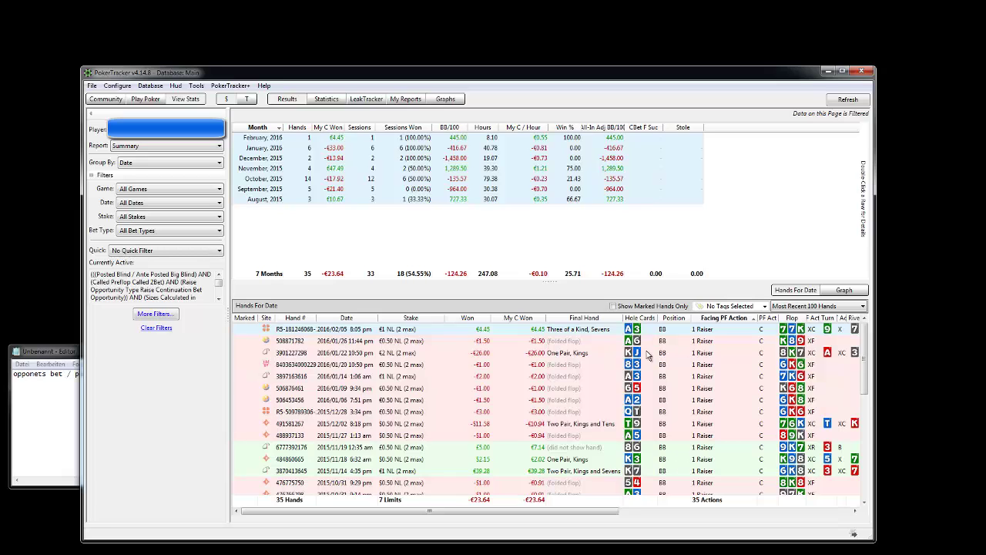
{"action": "left_click", "coordinate": [629, 367]}
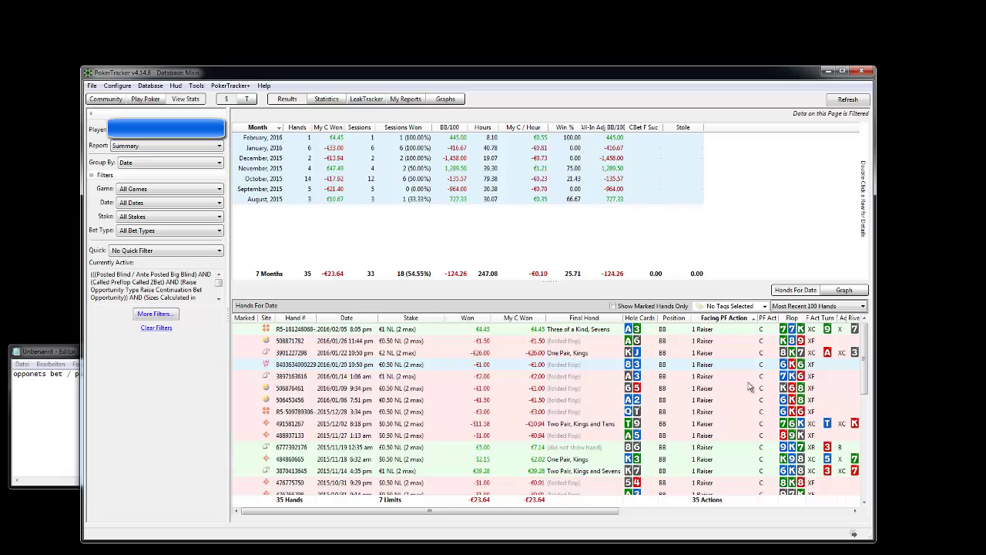
{"action": "left_click", "coordinate": [651, 412]}
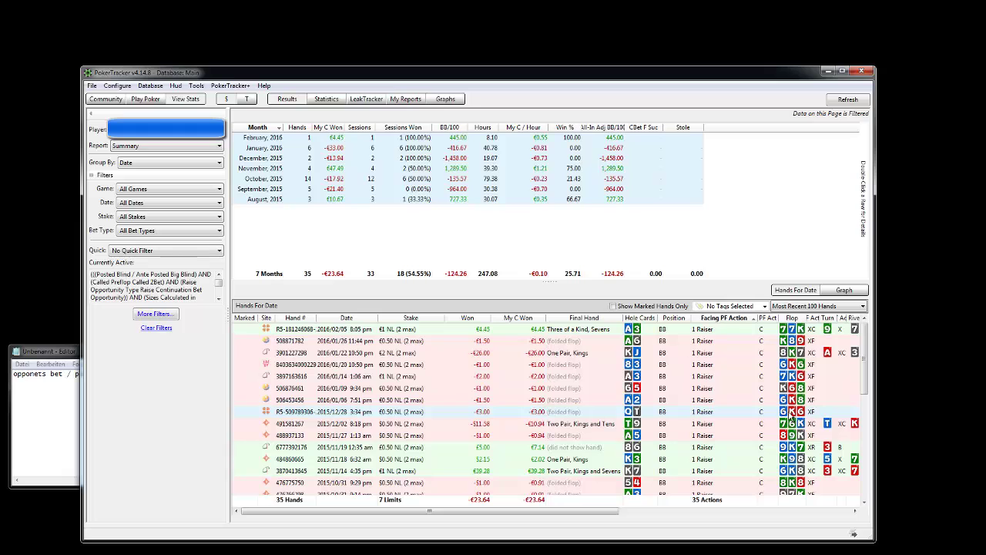
Add a negated Pair on Flop condition for Any Pair to exclude paired boards, and apply the filters
{"action": "left_click", "coordinate": [154, 315]}
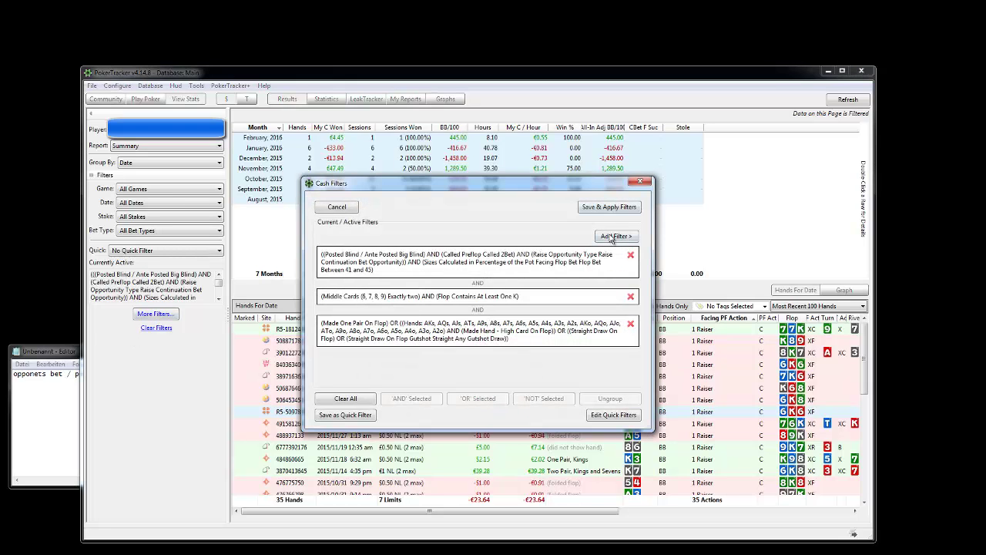
{"action": "left_click", "coordinate": [613, 238]}
{"action": "left_click", "coordinate": [368, 309]}
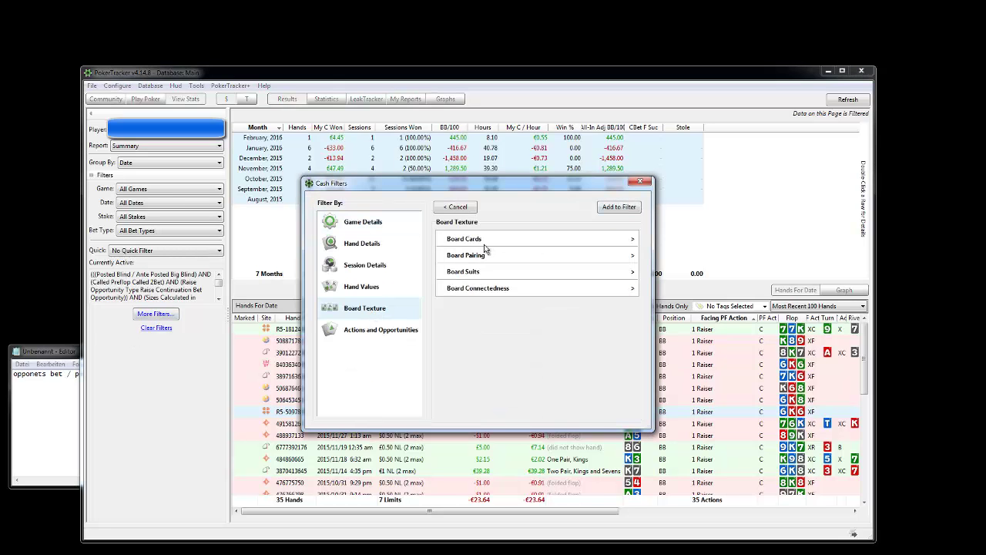
{"action": "left_click", "coordinate": [483, 256]}
{"action": "left_click", "coordinate": [467, 241]}
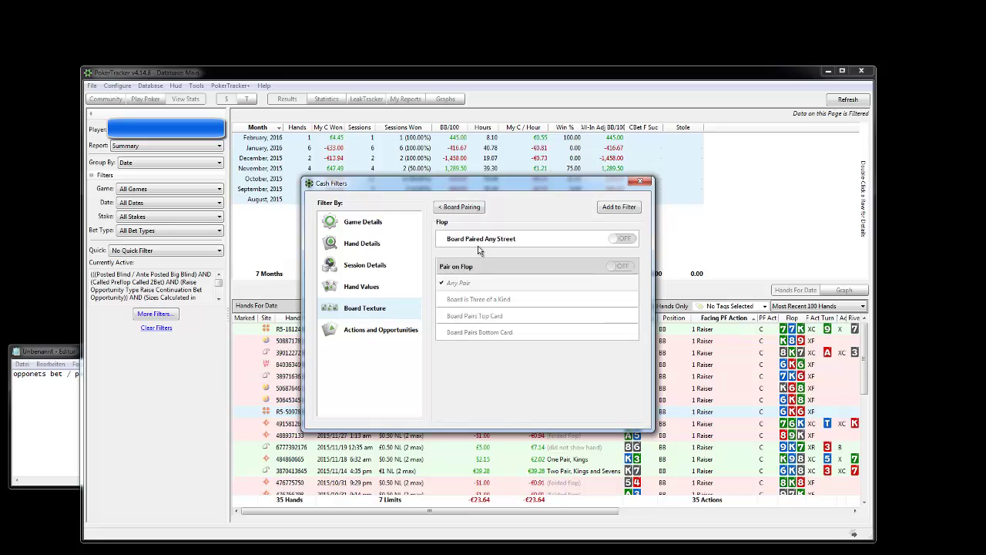
{"action": "left_click", "coordinate": [621, 240]}
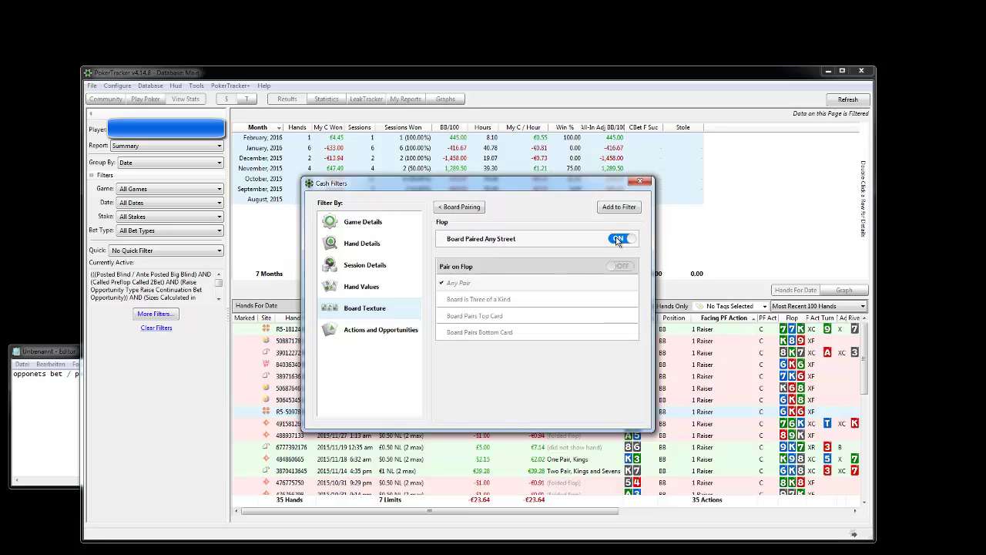
{"action": "left_click", "coordinate": [619, 240]}
{"action": "left_click", "coordinate": [620, 266]}
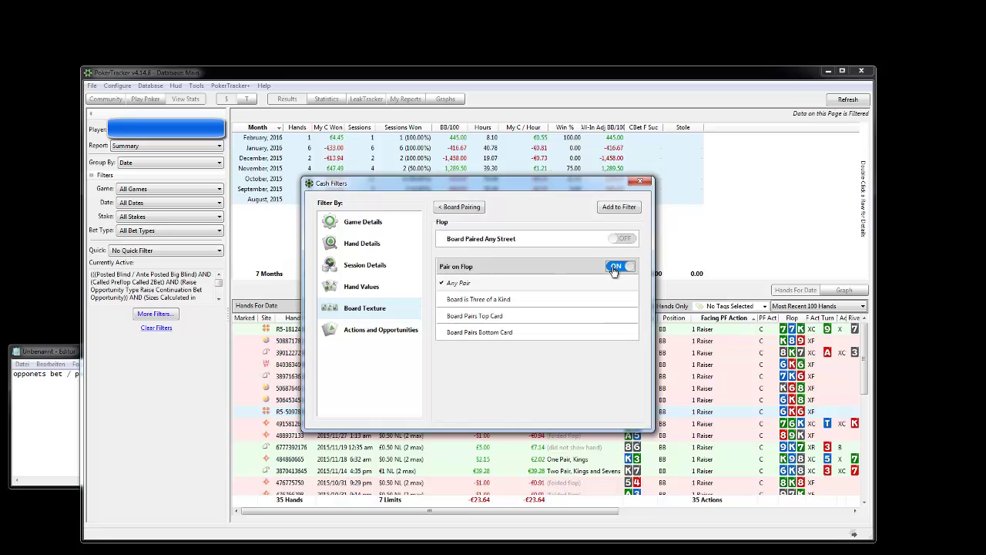
{"action": "left_click", "coordinate": [613, 208]}
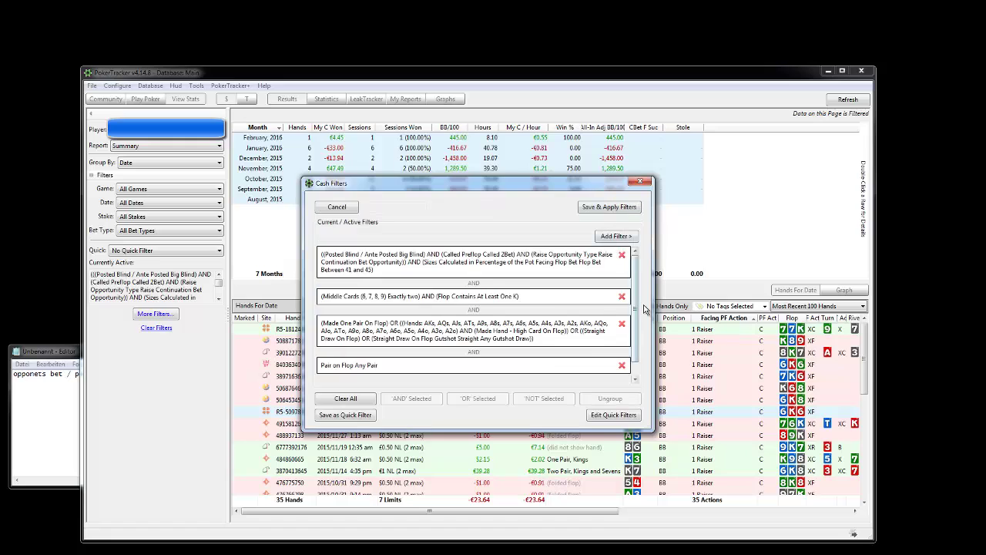
{"action": "left_click", "coordinate": [544, 399]}
{"action": "left_click", "coordinate": [609, 207]}
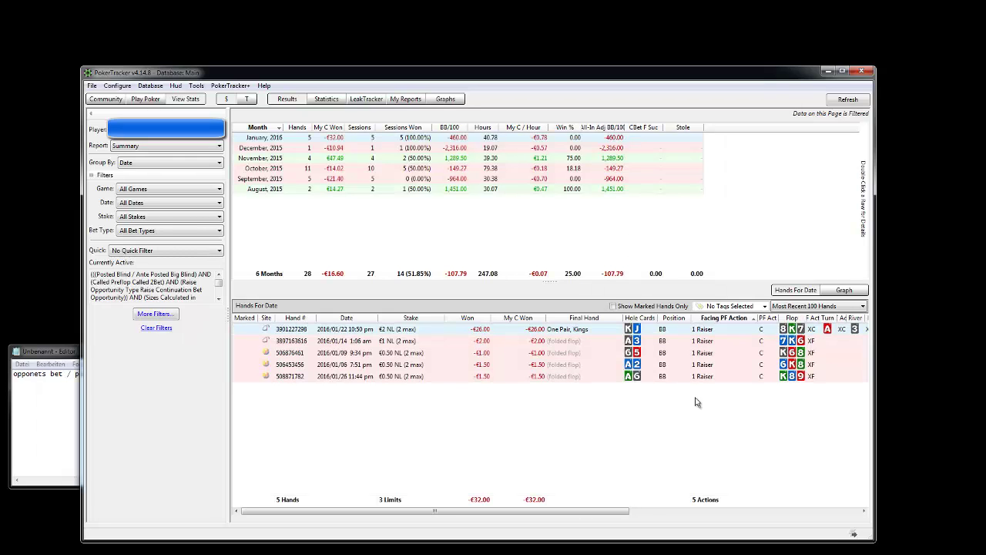
Select all months from January 2016 to August 2015 and check that the listed hands have unpaired flops
{"action": "left_click", "coordinate": [389, 189], "text": "ctrl"}
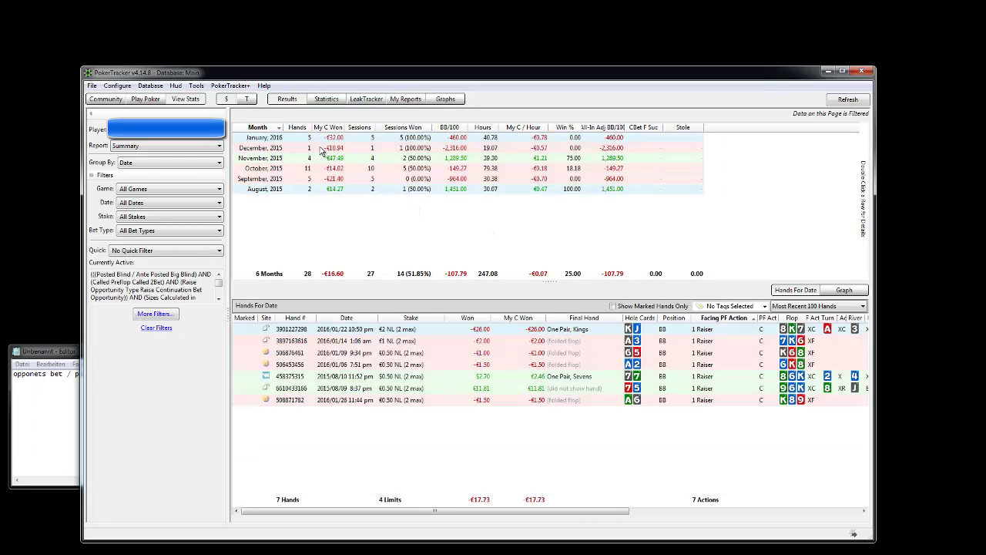
{"action": "left_click", "coordinate": [321, 149], "text": "ctrl"}
{"action": "left_click", "coordinate": [318, 158], "text": "ctrl"}
{"action": "left_click", "coordinate": [318, 168], "text": "ctrl"}
{"action": "left_click", "coordinate": [317, 178], "text": "ctrl"}
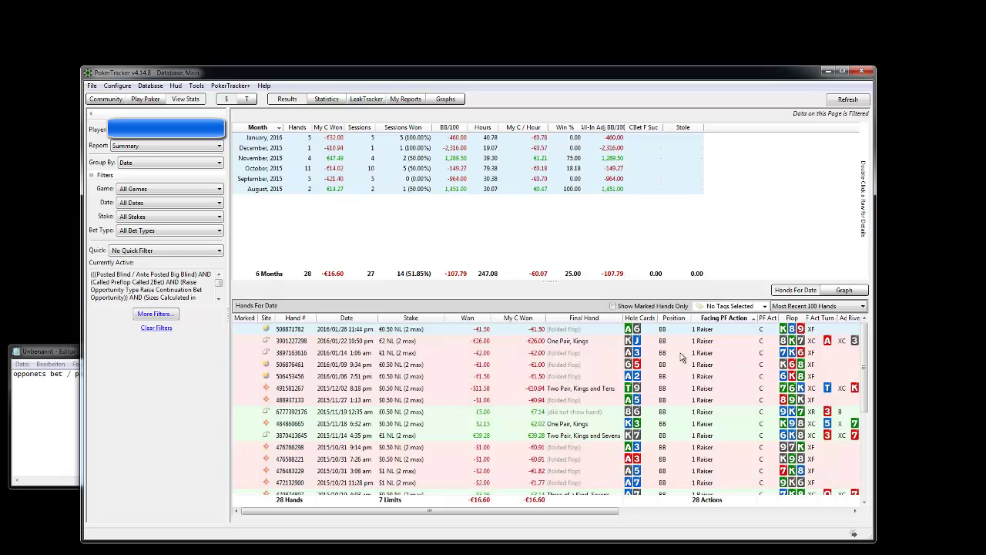
{"action": "left_click", "coordinate": [655, 378]}
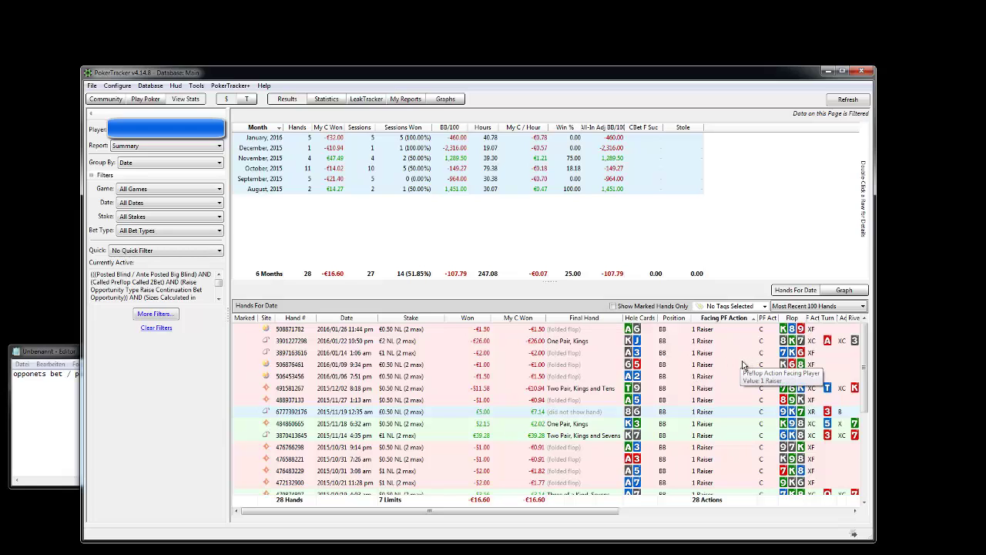
Add Checked Flop and Folded Flop Folded to Bet conditions, apply the filters, and list the hands from January 2016 to September 2015
{"action": "left_click", "coordinate": [157, 315]}
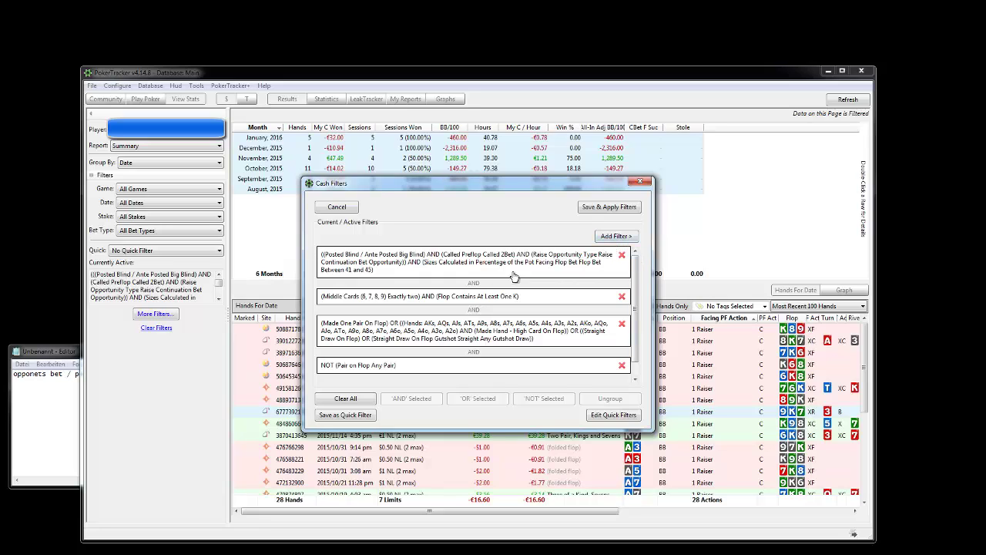
{"action": "left_click", "coordinate": [605, 237]}
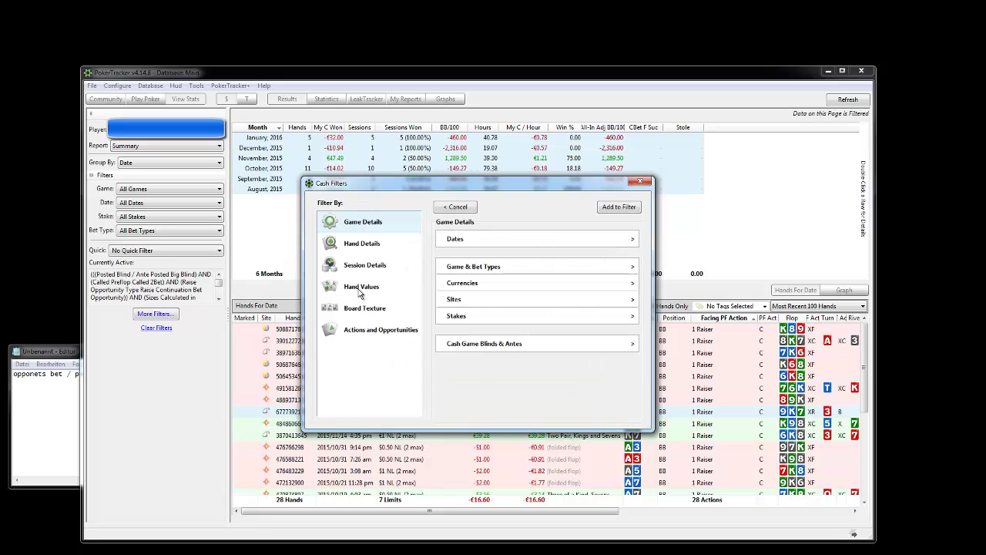
{"action": "left_click", "coordinate": [368, 329]}
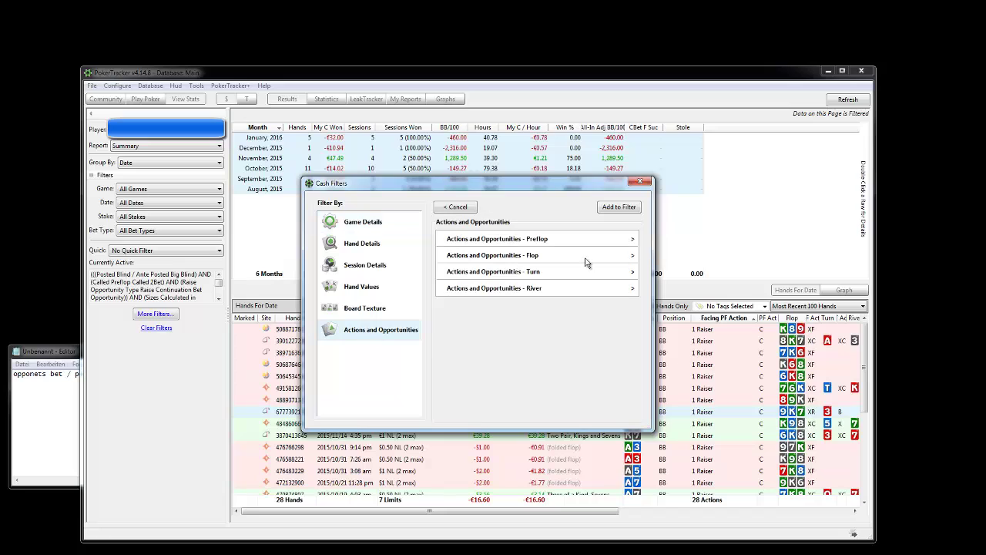
{"action": "left_click", "coordinate": [535, 260]}
{"action": "left_click", "coordinate": [613, 268]}
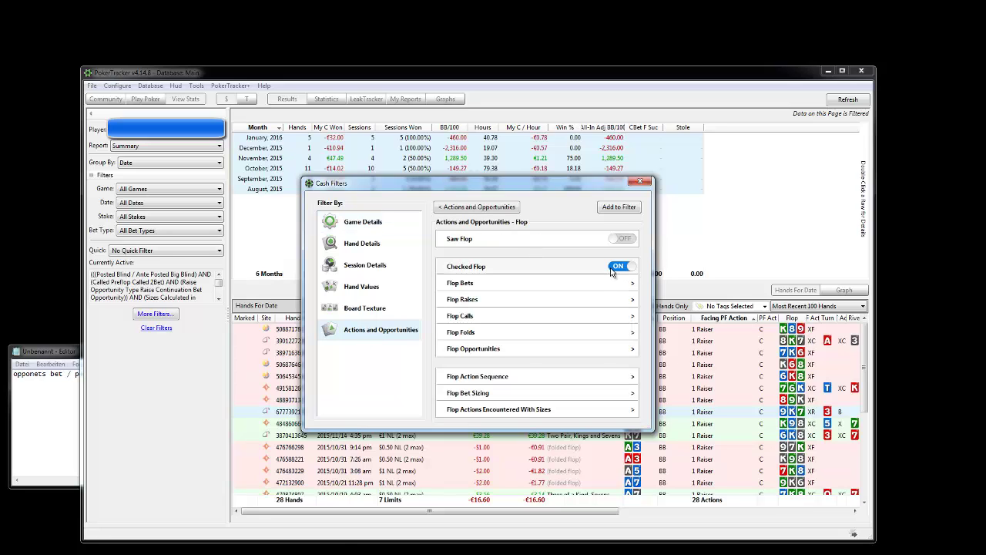
{"action": "left_click", "coordinate": [475, 333]}
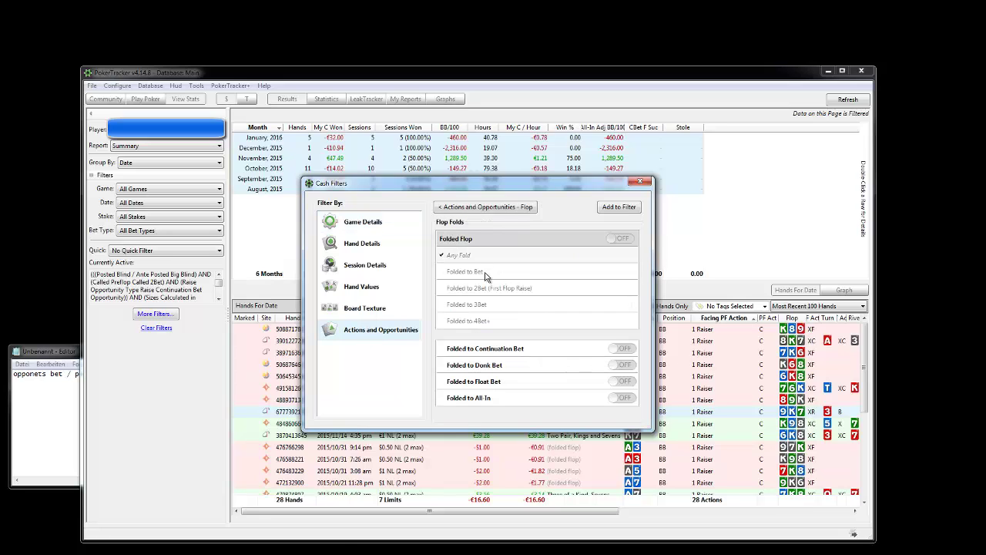
{"action": "left_click", "coordinate": [489, 272]}
{"action": "left_click", "coordinate": [618, 214]}
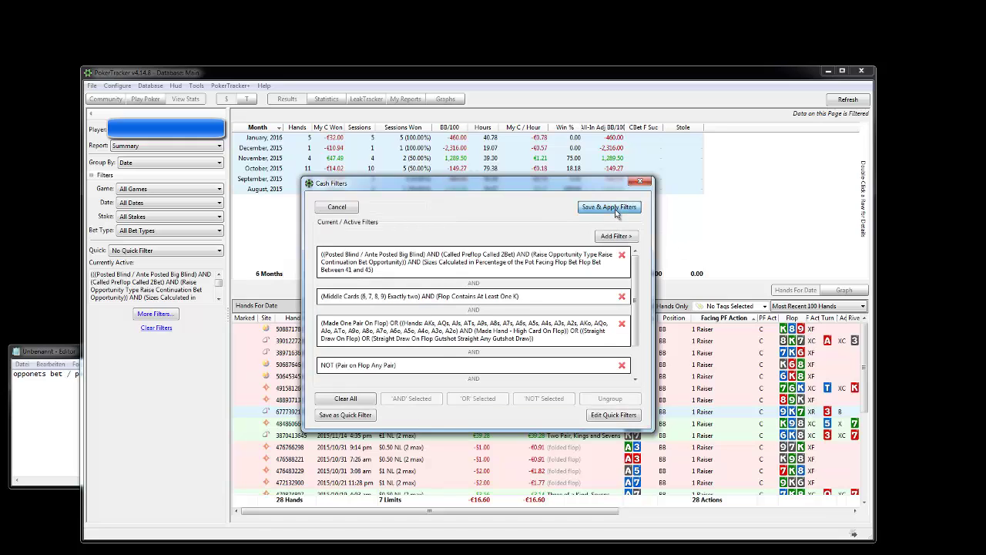
{"action": "left_click", "coordinate": [619, 209]}
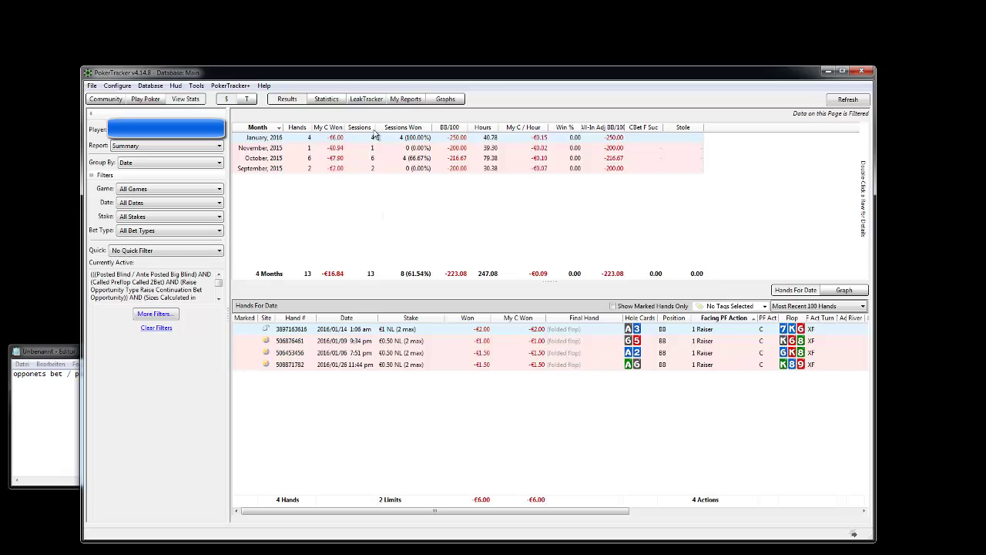
{"action": "left_click_drag", "start_coordinate": [373, 152], "coordinate": [372, 174]}
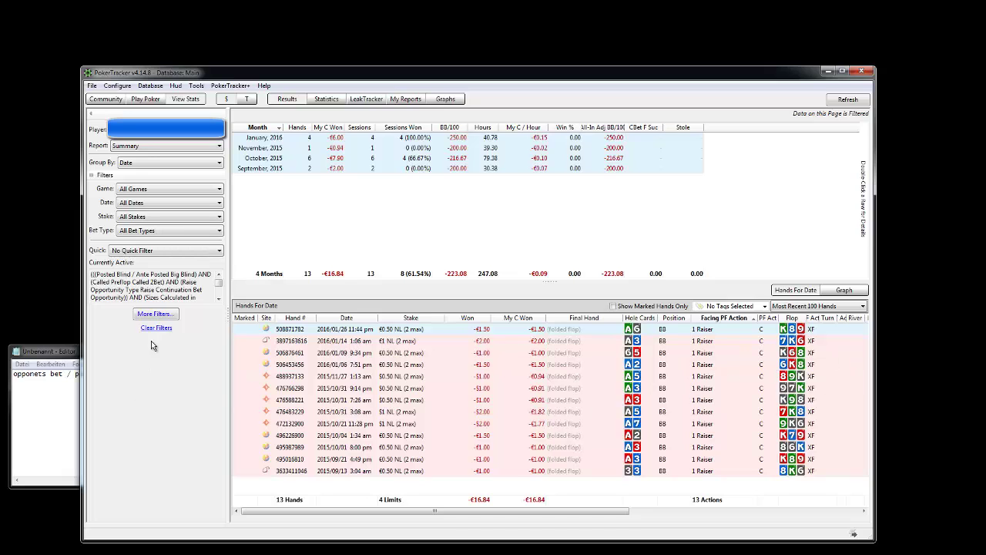
Combine all five active filter conditions, including the checked and folded flop one, into a single AND group
{"action": "left_click", "coordinate": [157, 313]}
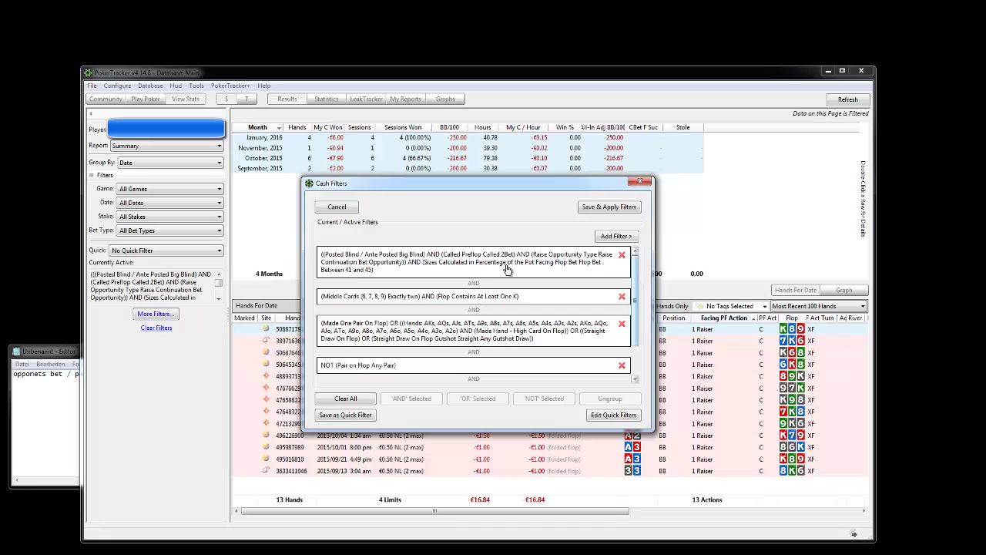
{"action": "left_click_drag", "start_coordinate": [507, 268], "coordinate": [670, 369]}
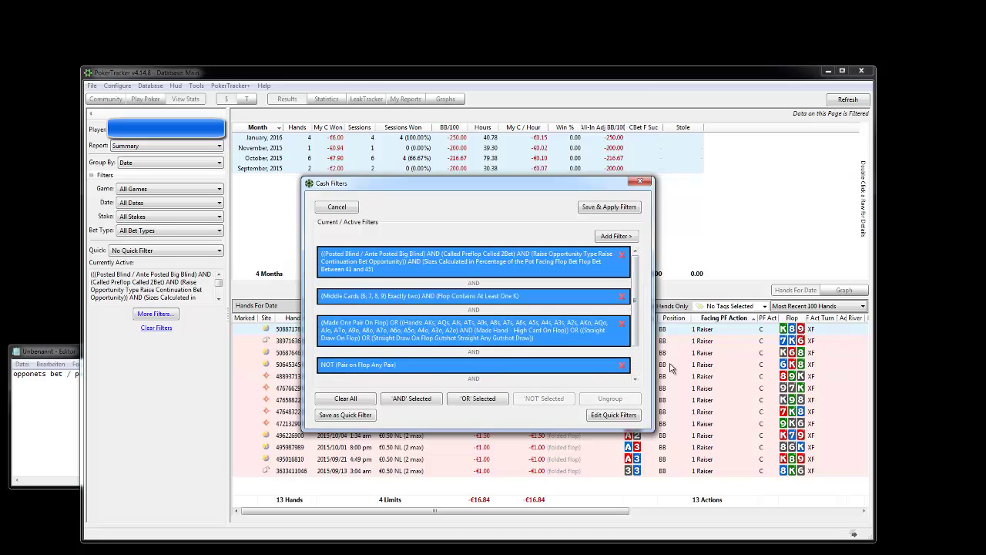
{"action": "scroll", "coordinate": [637, 331], "scroll_direction": "down", "scroll_amount": 2}
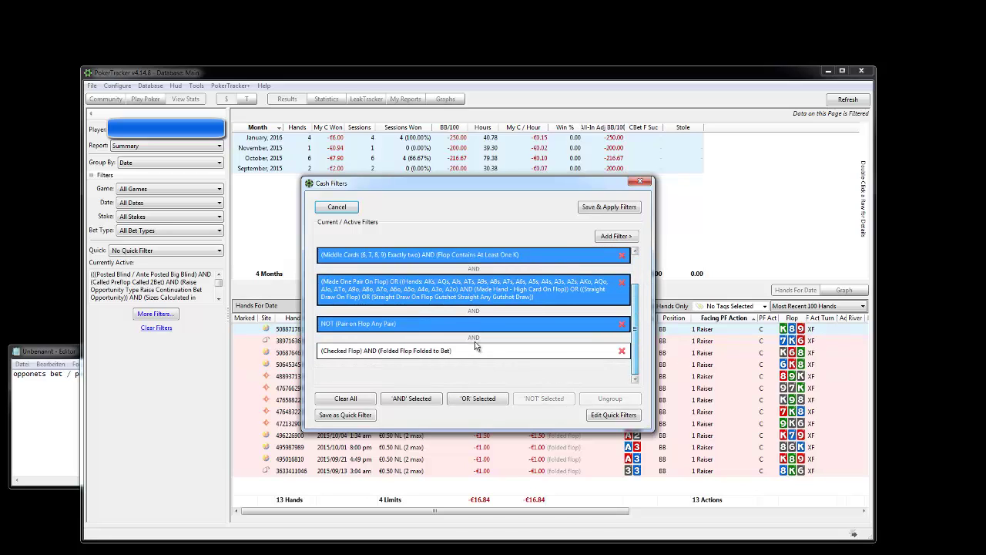
{"action": "left_click", "coordinate": [474, 351], "text": "ctrl"}
{"action": "left_click", "coordinate": [411, 398]}
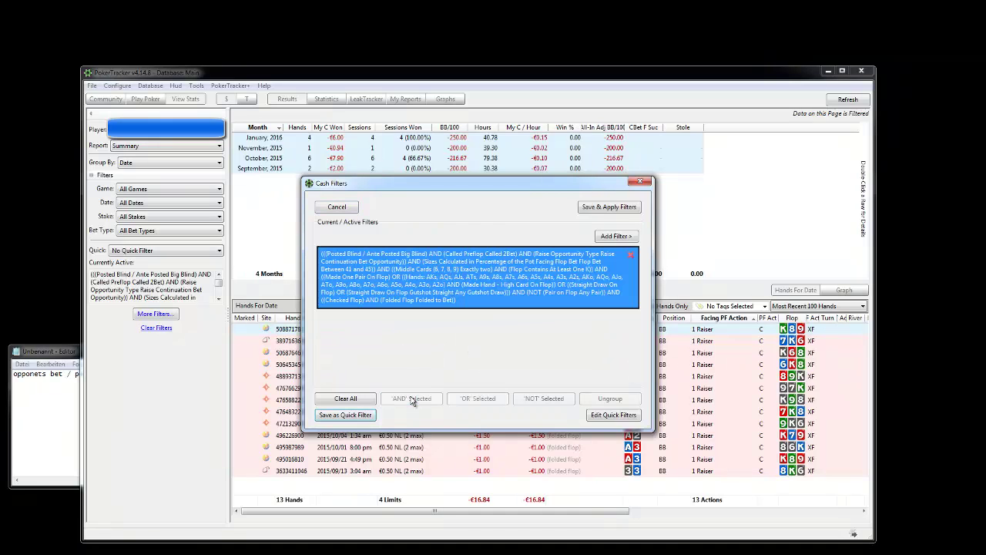
Save the combined filter as a new quick filter named "wrond folds ond Khigh +middlecard boards"
{"action": "left_click", "coordinate": [349, 419]}
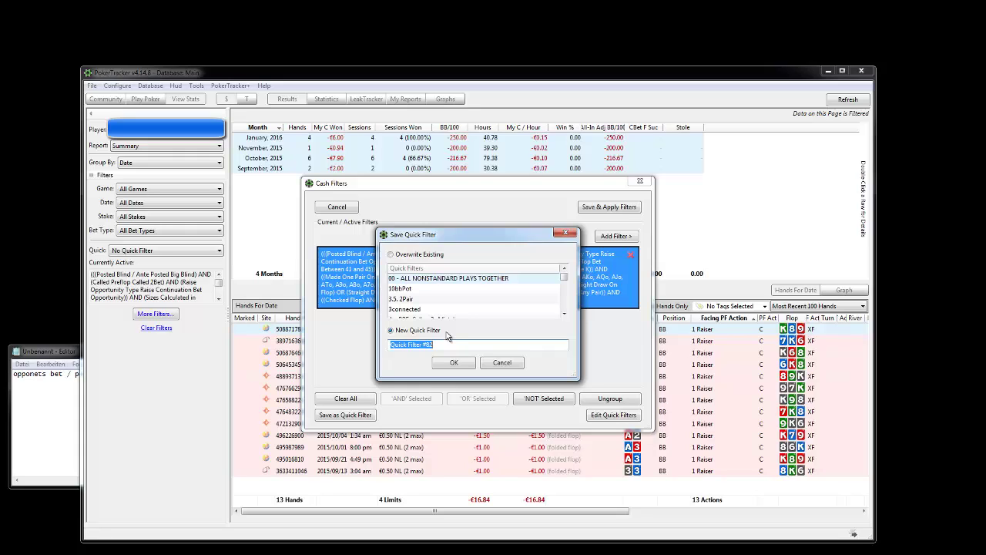
{"action": "type", "text": "wrond folds and Khigh +middlecar"}
{"action": "type", "text": "d boards"}
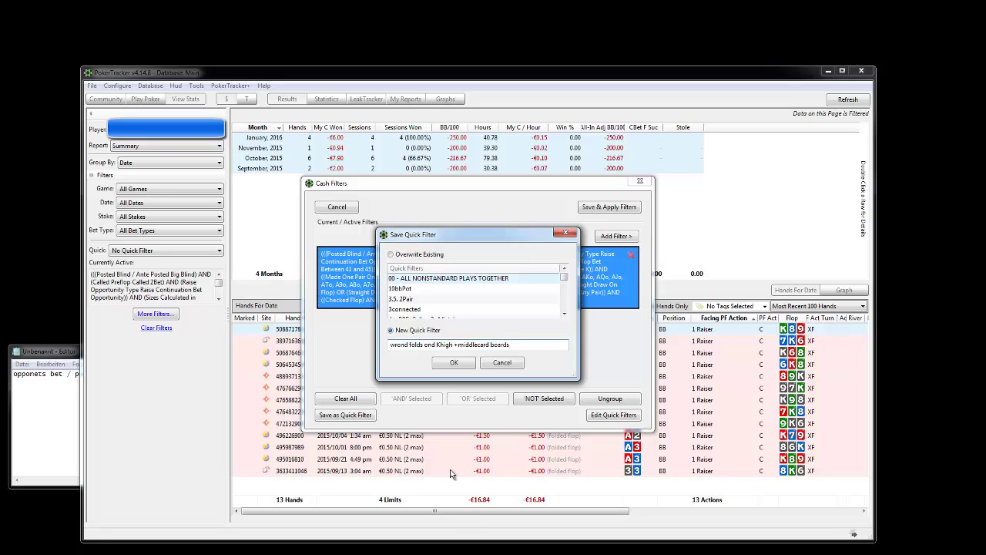
{"action": "left_click", "coordinate": [461, 364]}
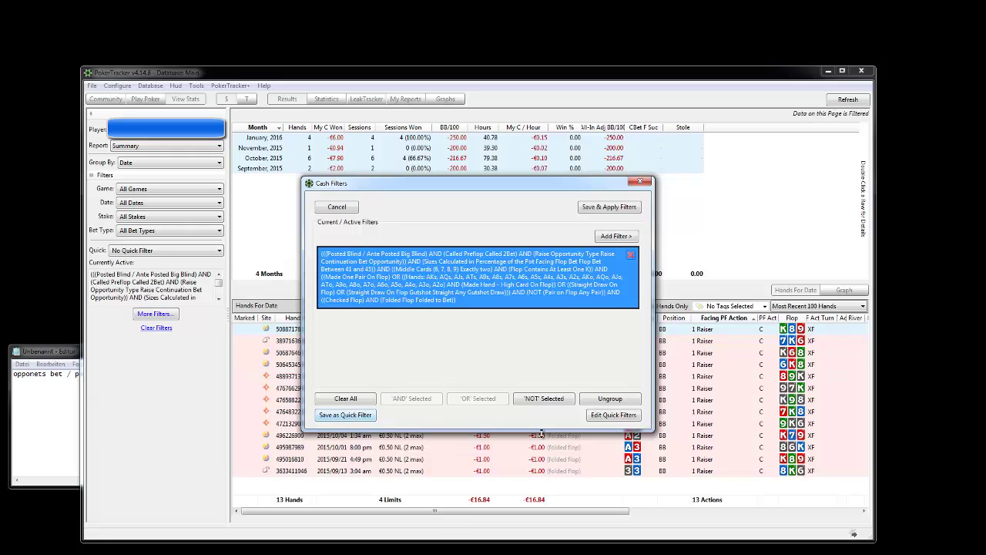
Load the saved quick filter "skip dcb" and append it to the existing filters
{"action": "left_click", "coordinate": [603, 419]}
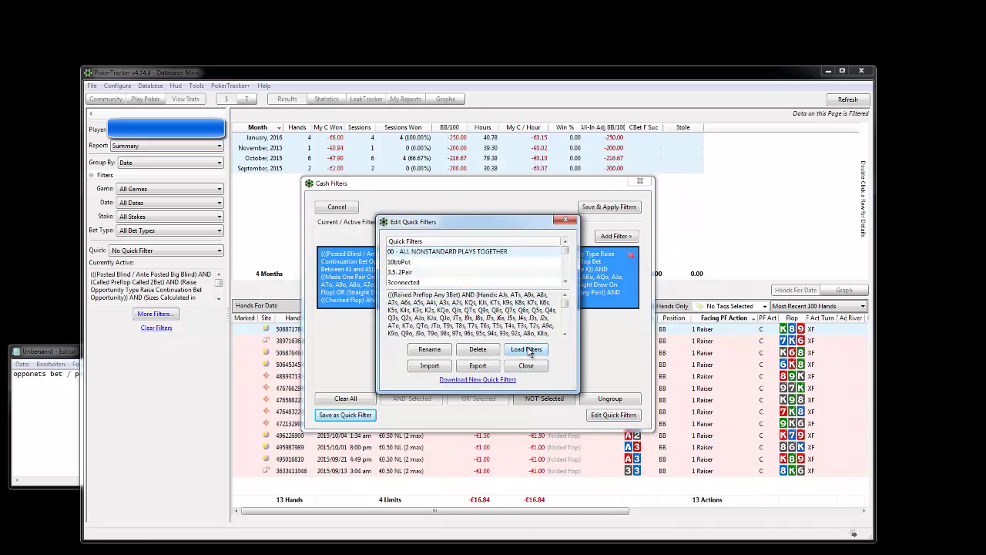
{"action": "scroll", "coordinate": [571, 288], "scroll_direction": "down", "scroll_amount": 5}
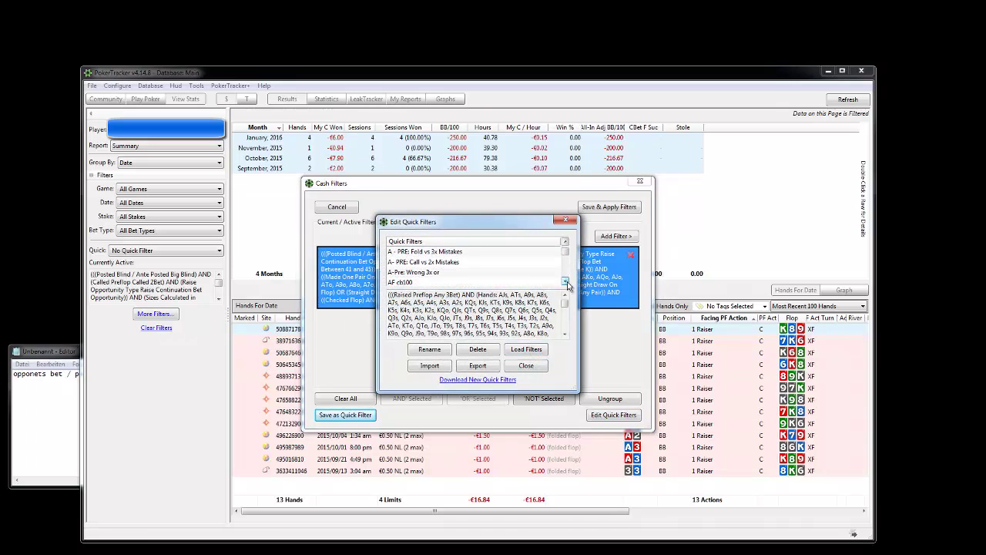
{"action": "scroll", "coordinate": [568, 270], "scroll_direction": "down", "scroll_amount": 10}
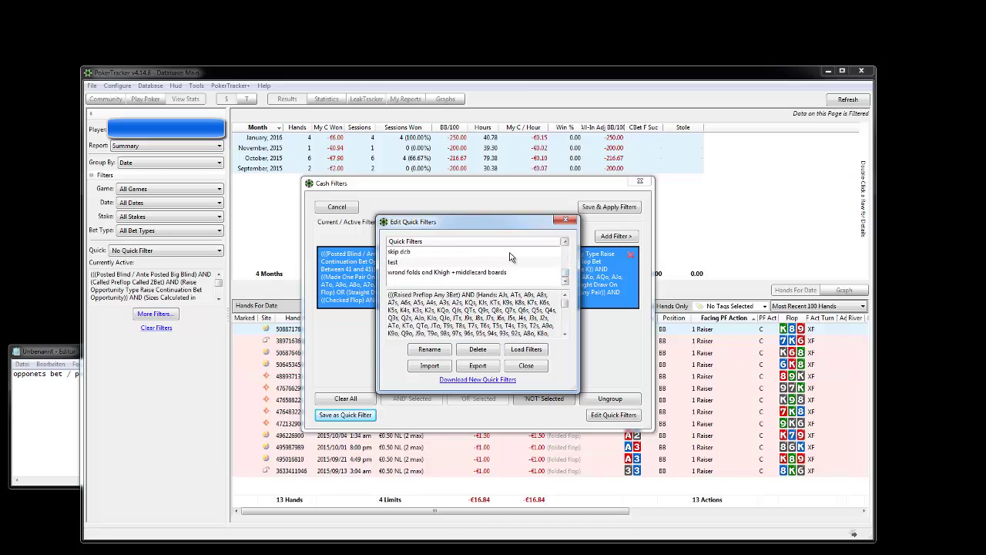
{"action": "left_click", "coordinate": [436, 257]}
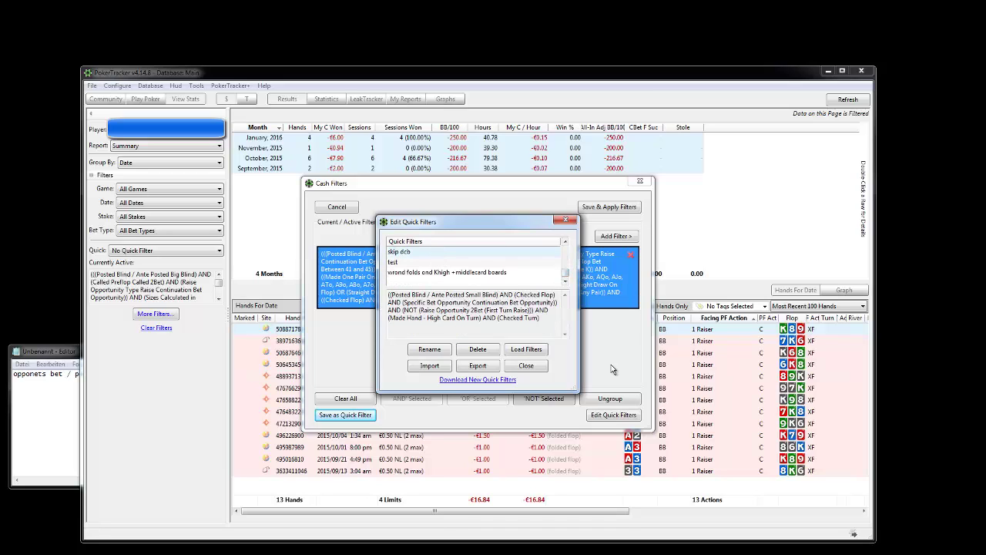
{"action": "left_click", "coordinate": [536, 352]}
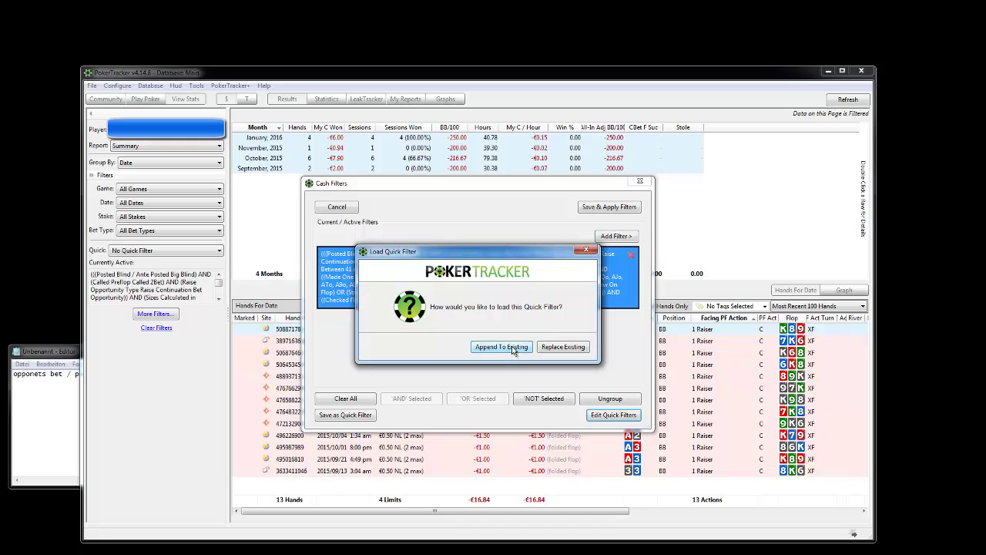
{"action": "left_click", "coordinate": [513, 347]}
{"action": "scroll", "coordinate": [636, 340], "scroll_direction": "down", "scroll_amount": 3}
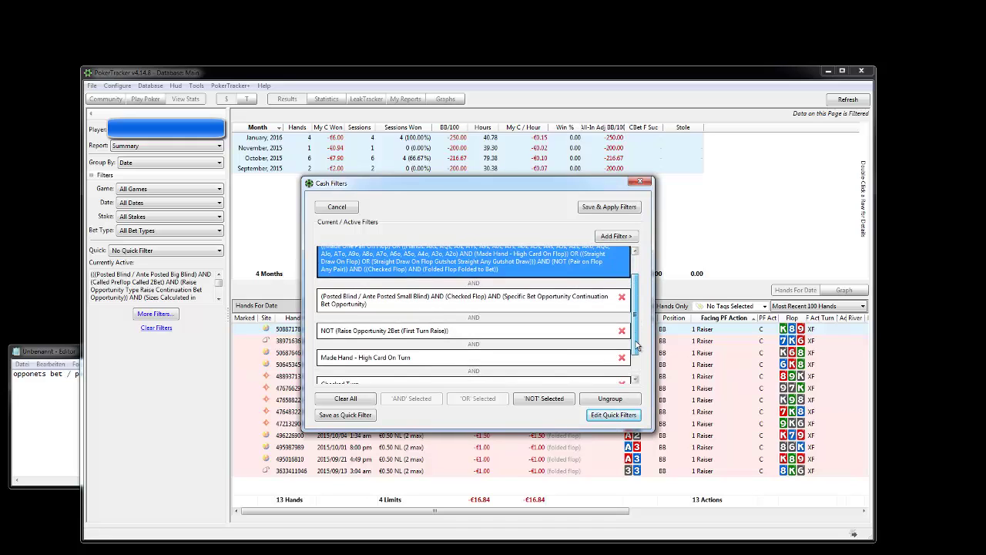
{"action": "left_click", "coordinate": [533, 287], "text": "ctrl"}
{"action": "left_click", "coordinate": [521, 312], "text": "ctrl"}
{"action": "left_click", "coordinate": [498, 339], "text": "ctrl"}
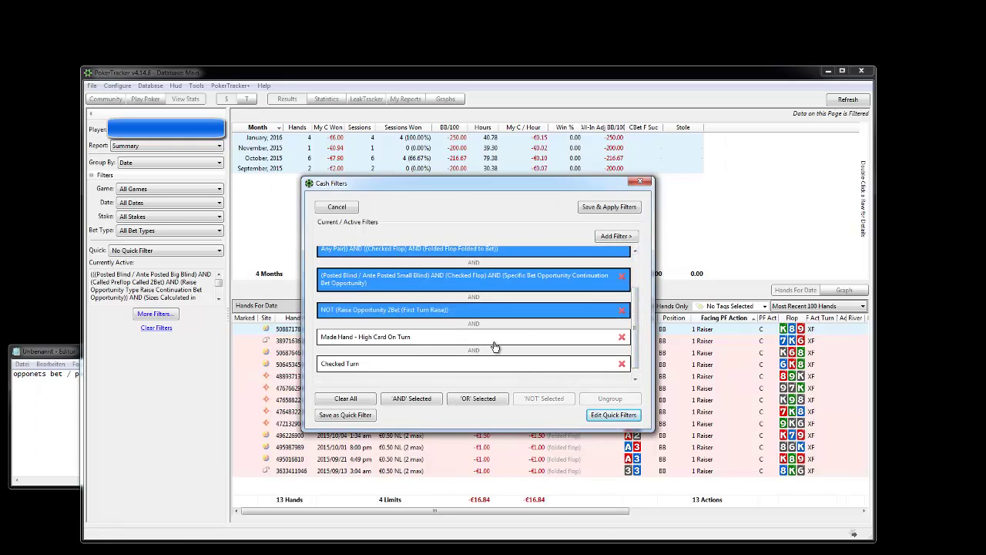
{"action": "left_click", "coordinate": [483, 282], "text": "ctrl"}
{"action": "scroll", "coordinate": [585, 300], "scroll_direction": "up", "scroll_amount": 2}
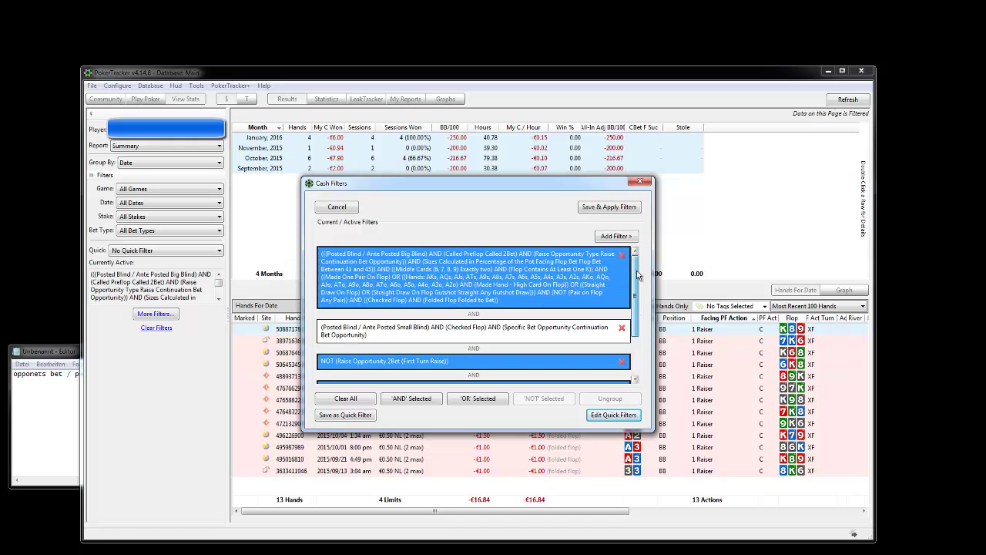
{"action": "left_click", "coordinate": [561, 285], "text": "ctrl"}
Combine the four appended small-blind conditions, from Posted Small Blind through Checked Turn, into one AND group
{"action": "left_click", "coordinate": [507, 333]}
{"action": "scroll", "coordinate": [637, 331], "scroll_direction": "down", "scroll_amount": 3}
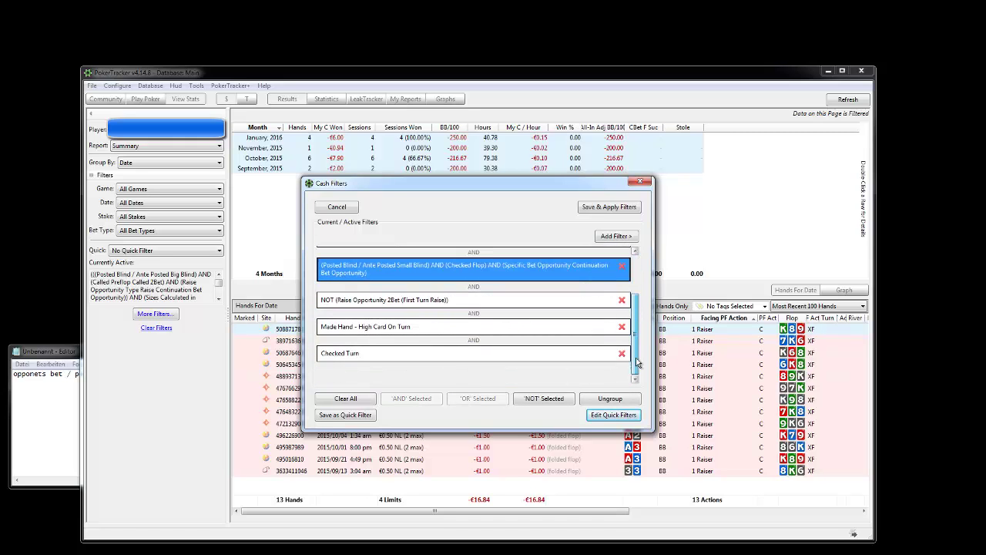
{"action": "left_click", "coordinate": [433, 300], "text": "ctrl"}
{"action": "left_click", "coordinate": [432, 327], "text": "ctrl"}
{"action": "left_click", "coordinate": [431, 353], "text": "ctrl"}
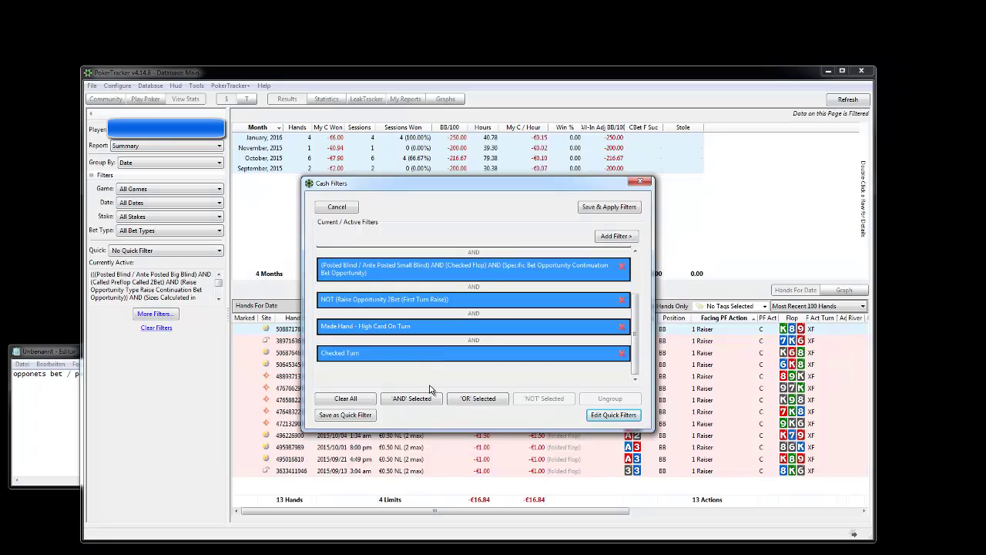
{"action": "left_click", "coordinate": [416, 398]}
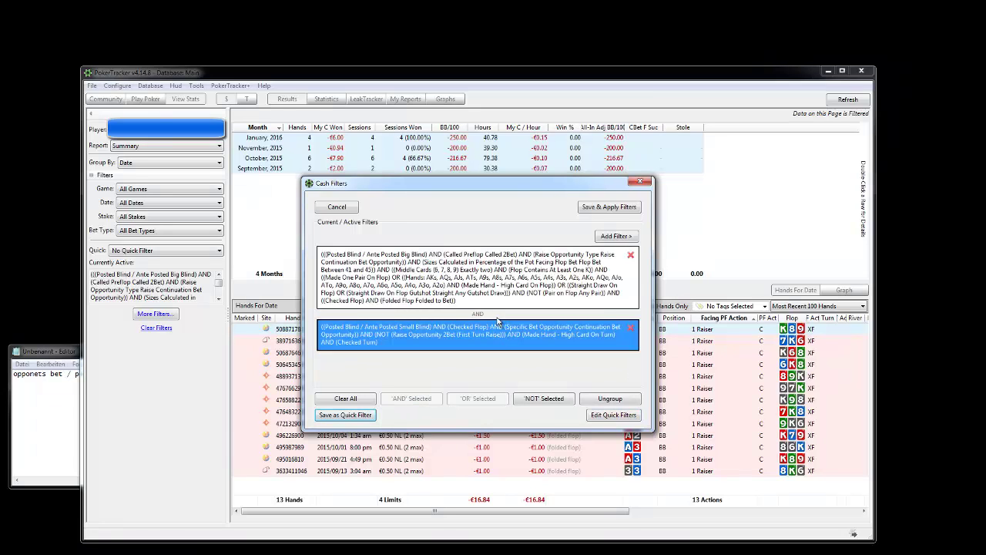
Combine the big-blind fold group and the small-blind skip group with OR, and save and apply the filters
{"action": "left_click", "coordinate": [405, 287]}
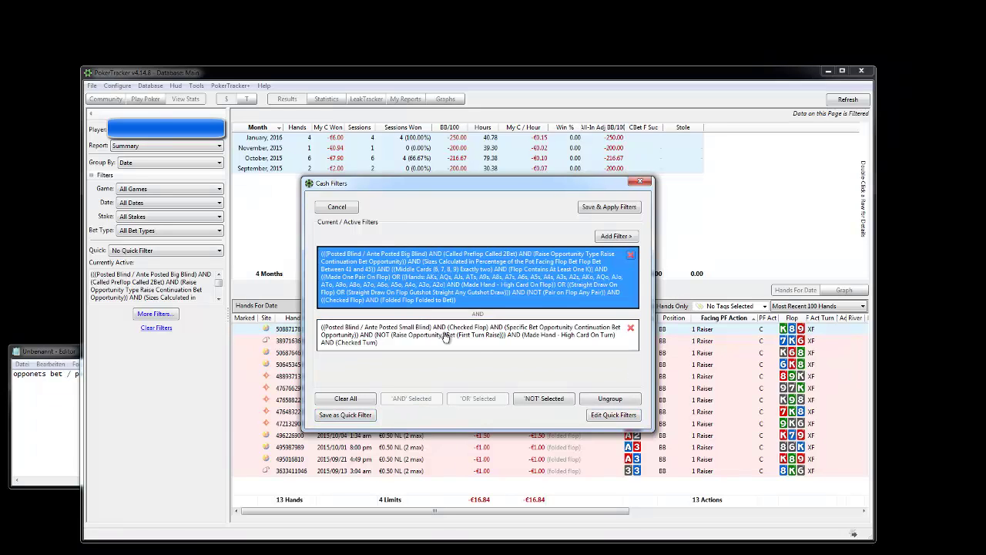
{"action": "left_click", "coordinate": [510, 335]}
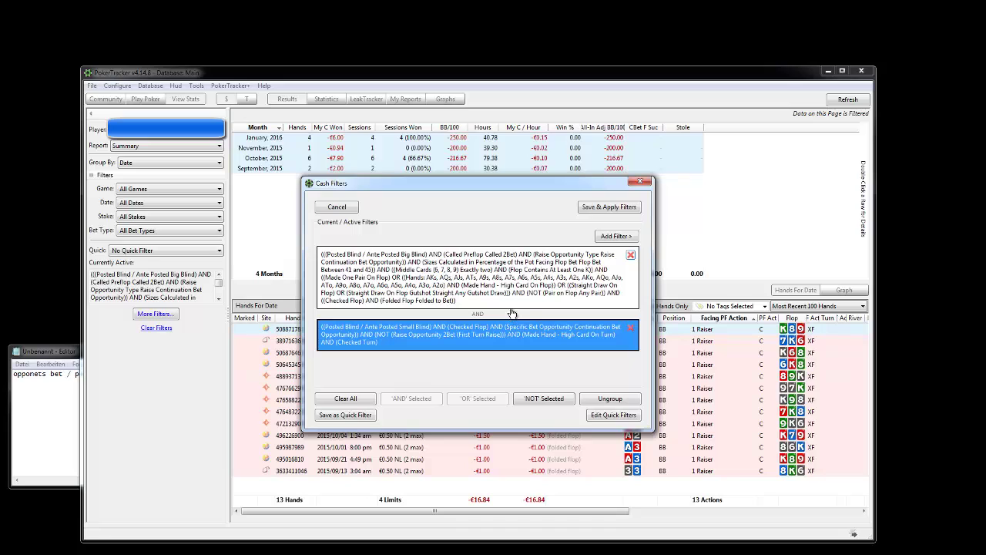
{"action": "left_click", "coordinate": [486, 266]}
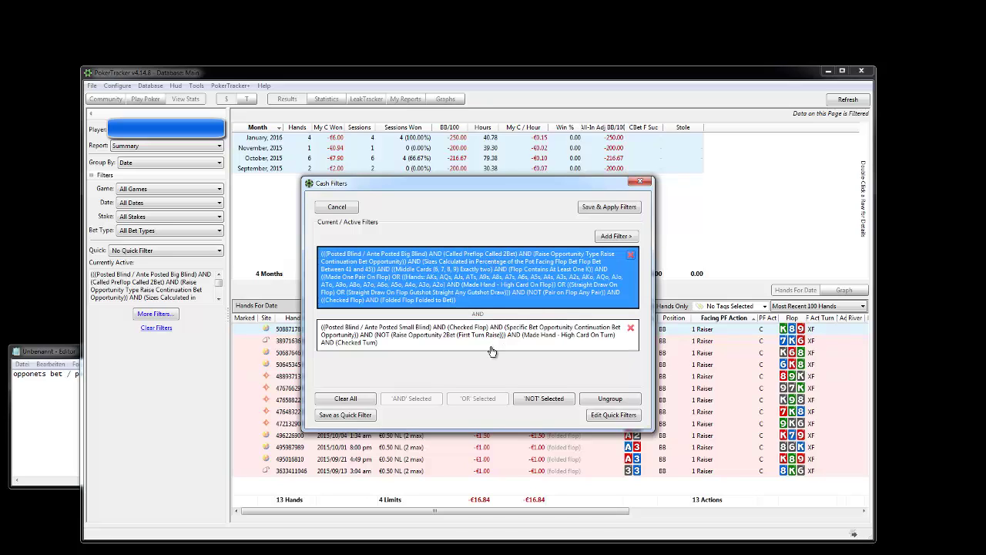
{"action": "left_click", "coordinate": [495, 347], "text": "ctrl"}
{"action": "left_click", "coordinate": [483, 399]}
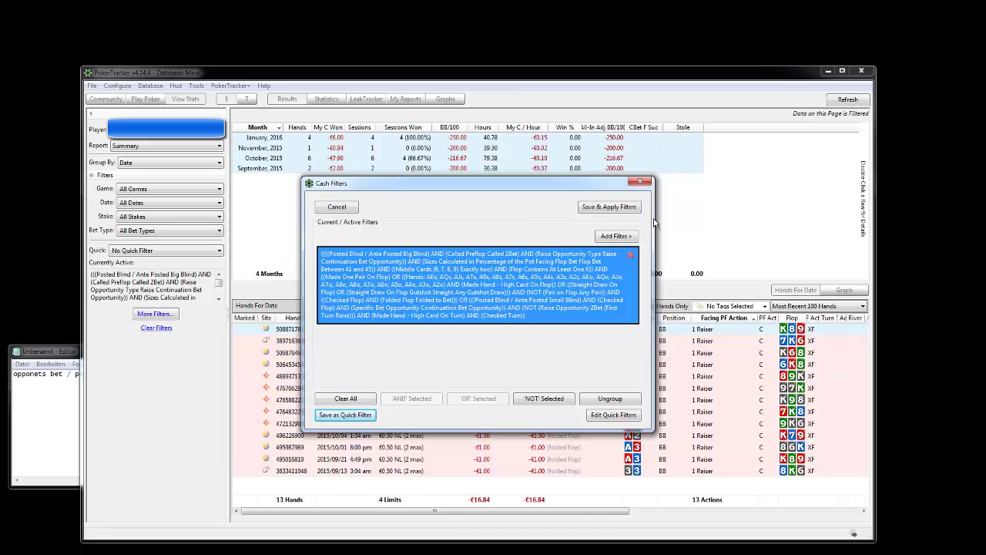
{"action": "left_click", "coordinate": [625, 205]}
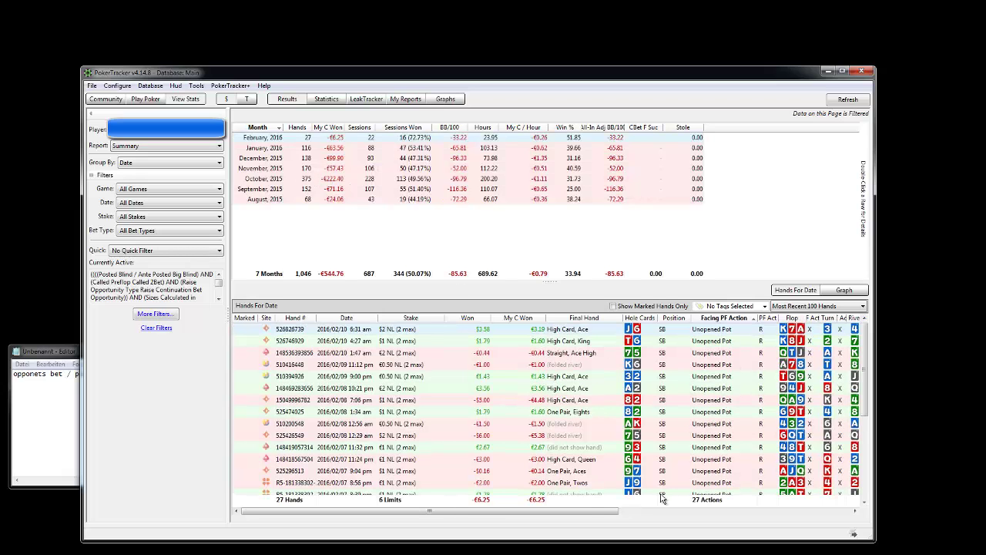
Examine the positions, boards and street actions of the February 2016 hands
{"action": "left_click_drag", "start_coordinate": [580, 515], "coordinate": [642, 513]}
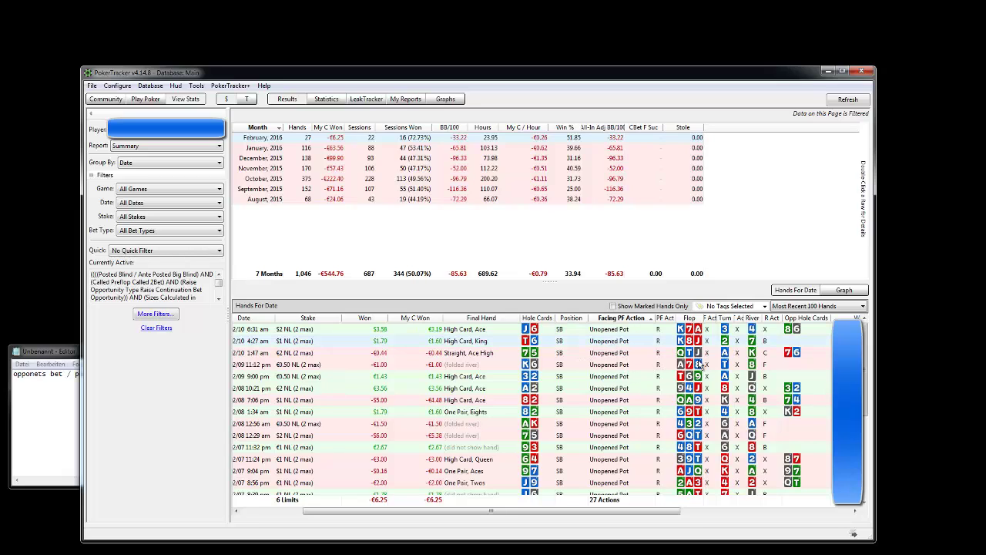
{"action": "scroll", "coordinate": [745, 370], "scroll_direction": "down", "scroll_amount": 3}
{"action": "scroll", "coordinate": [739, 373], "scroll_direction": "down", "scroll_amount": 2}
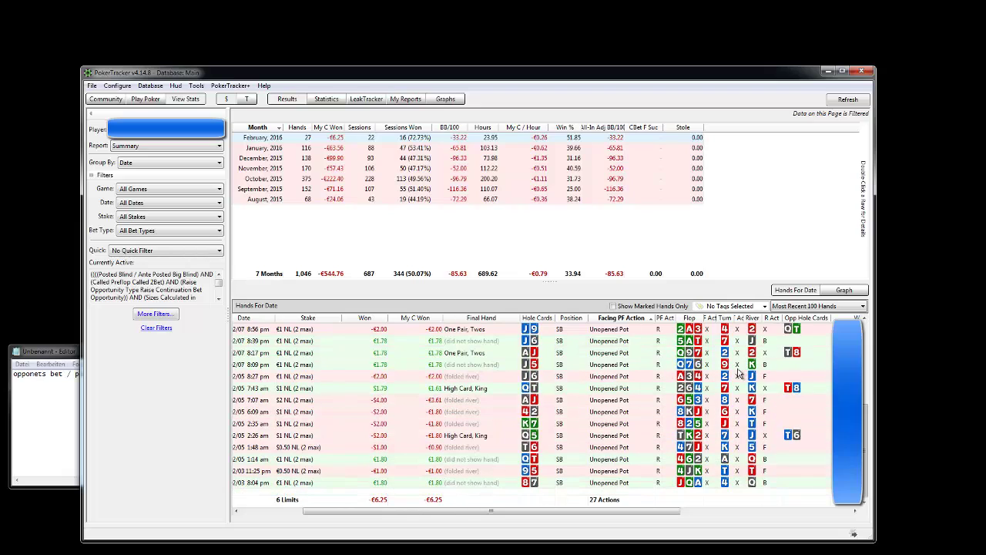
Select all months from February 2016 to August 2015, sort the hands by position, and check the big-blind and small-blind hands
{"action": "left_click", "coordinate": [338, 202]}
{"action": "left_click_drag", "start_coordinate": [316, 139], "coordinate": [328, 211]}
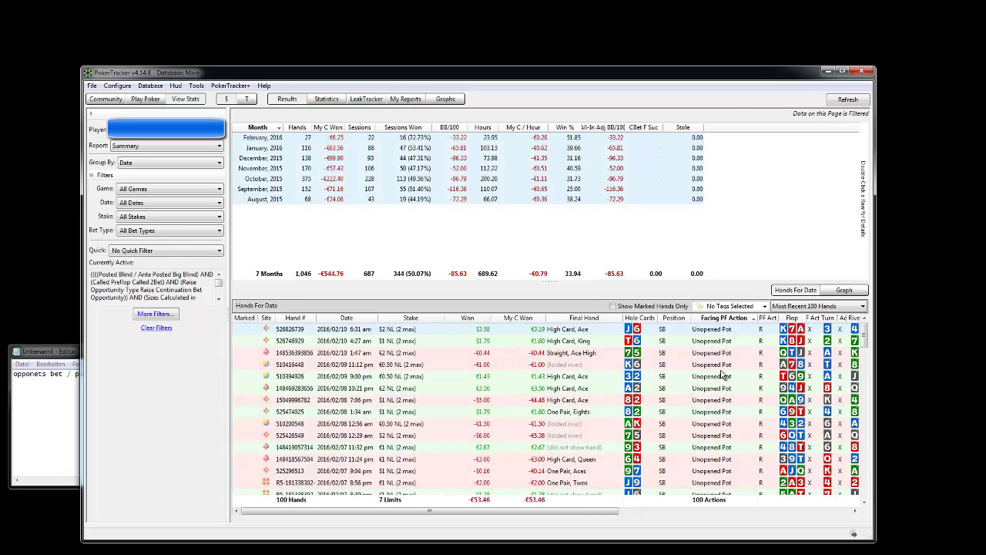
{"action": "left_click_drag", "start_coordinate": [584, 510], "coordinate": [670, 511]}
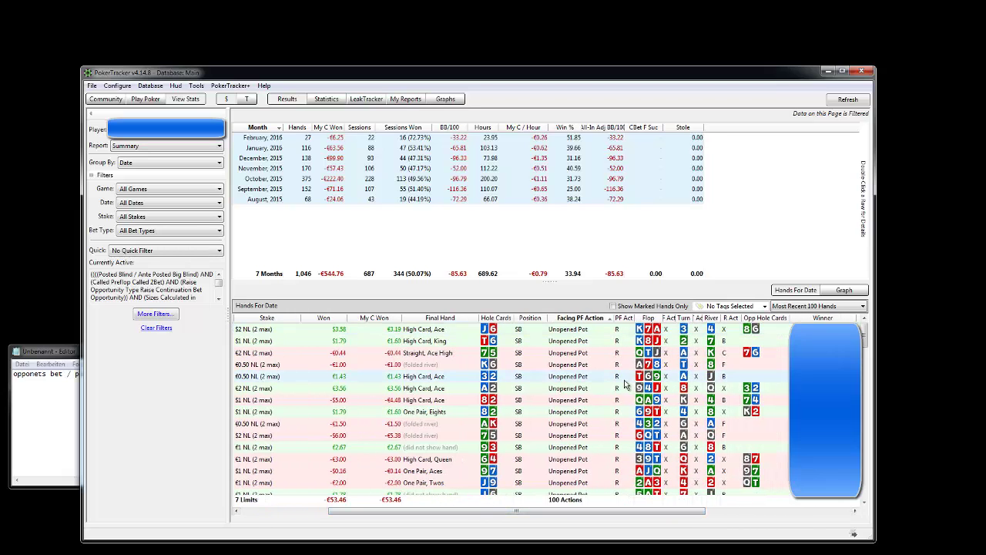
{"action": "scroll", "coordinate": [628, 383], "scroll_direction": "down", "scroll_amount": 5}
{"action": "left_click", "coordinate": [530, 318]}
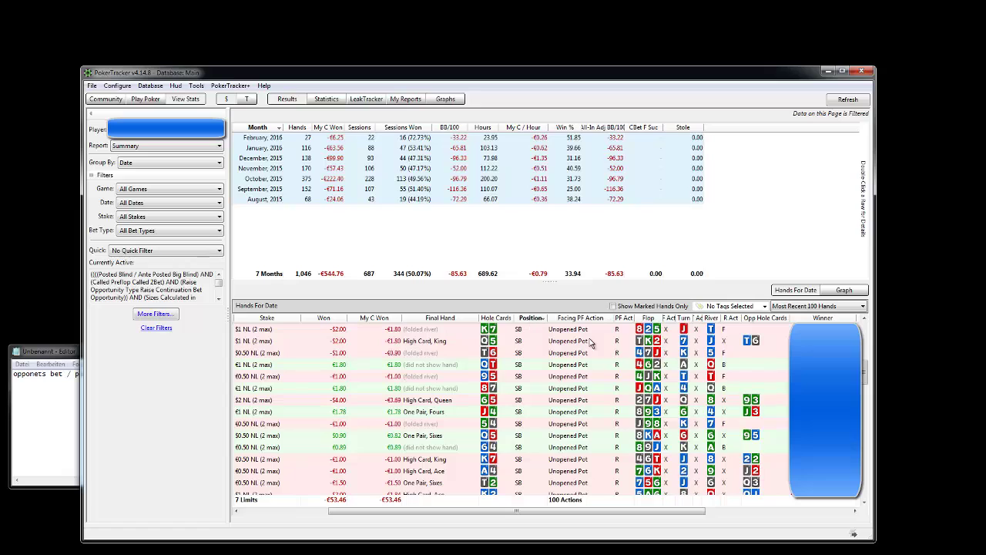
{"action": "left_click_drag", "start_coordinate": [864, 373], "coordinate": [865, 319]}
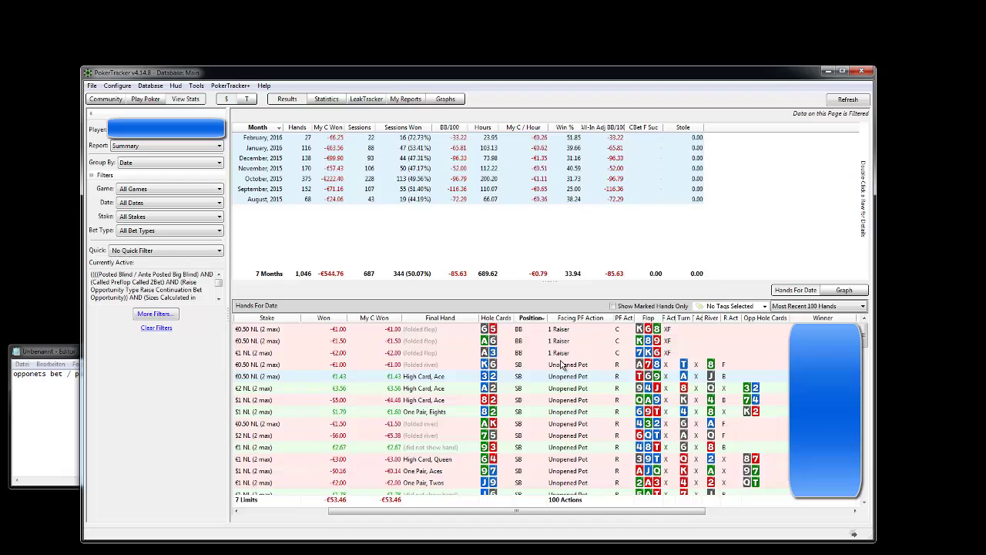
{"action": "scroll", "coordinate": [587, 383], "scroll_direction": "down", "scroll_amount": 10}
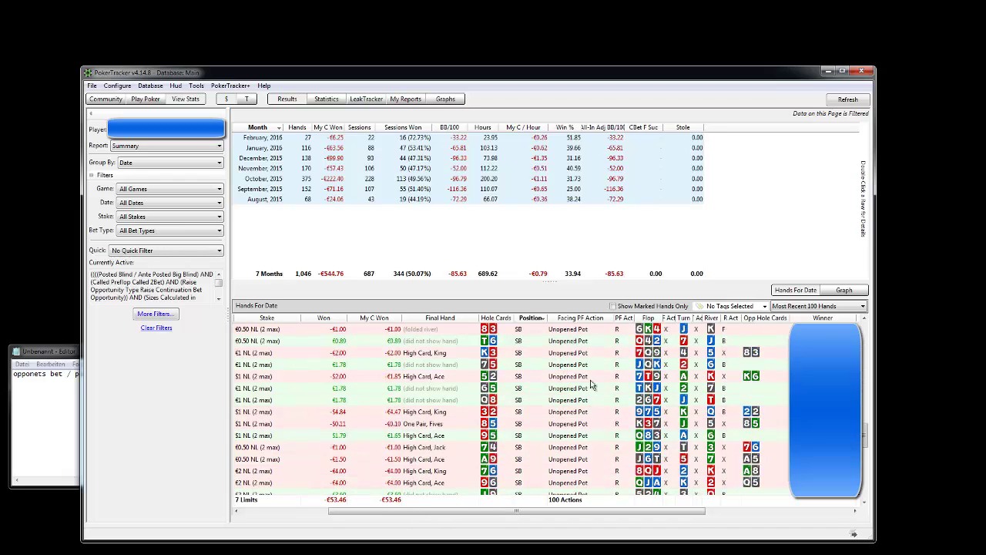